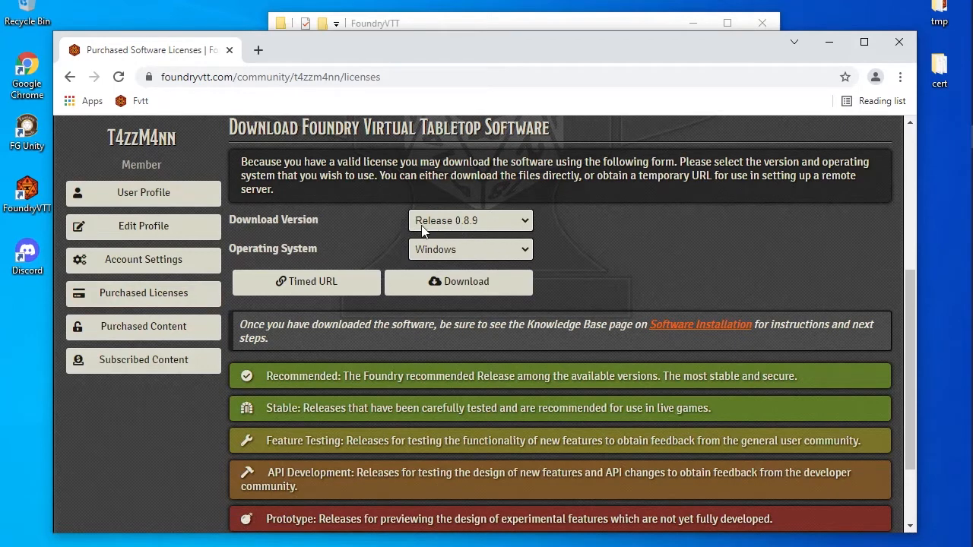
# Set the Foundry download version to V9 Development 2, with Windows as the operating system
pyautogui.click(526, 222)
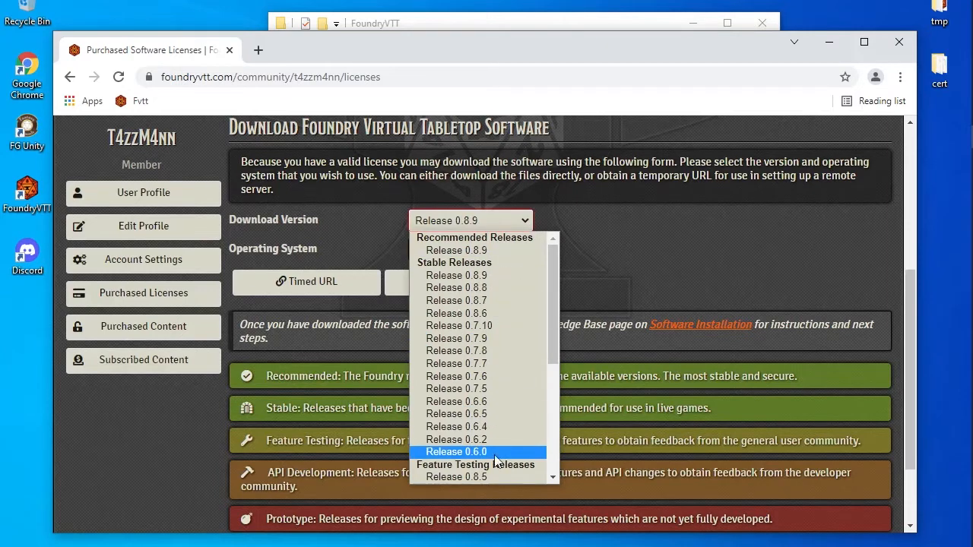
pyautogui.scroll(-3, 496, 456)
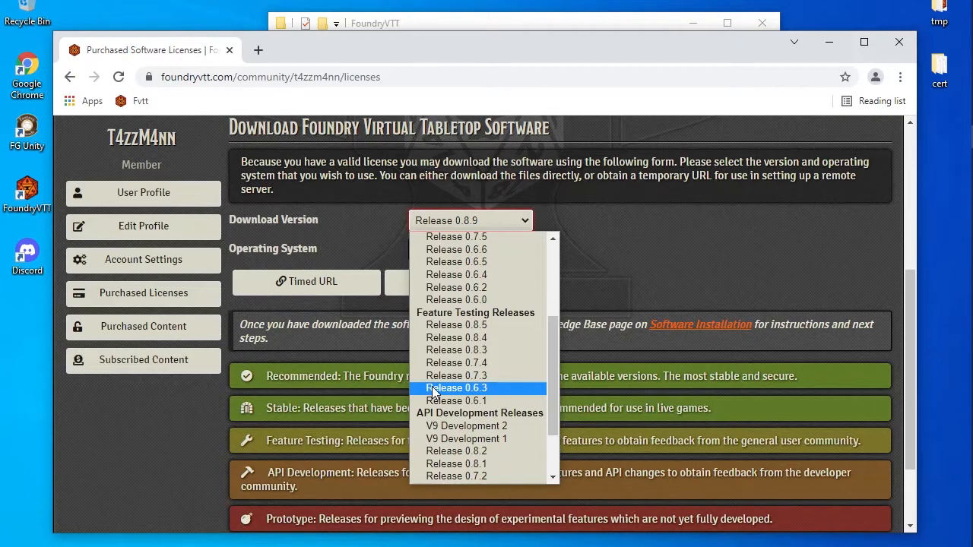
pyautogui.scroll(1, 456, 288)
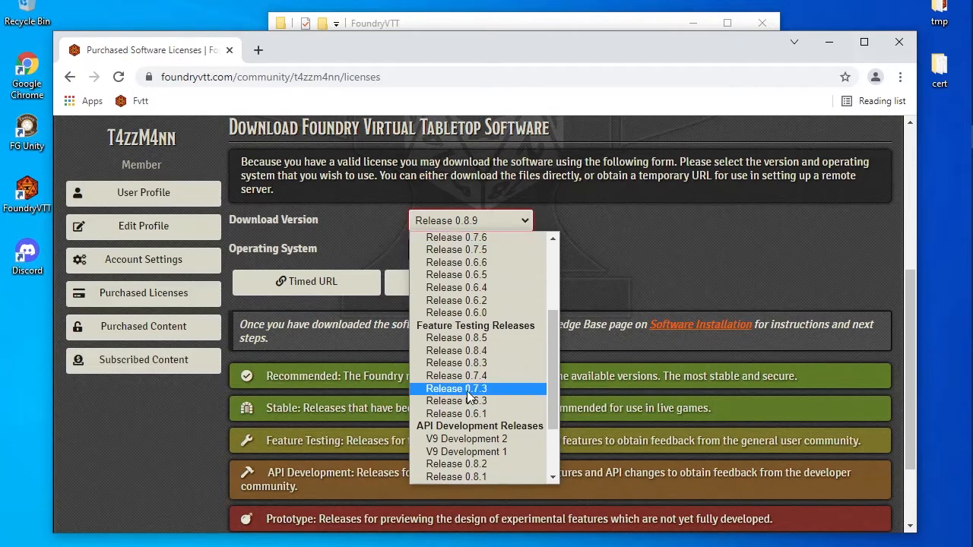
pyautogui.click(456, 441)
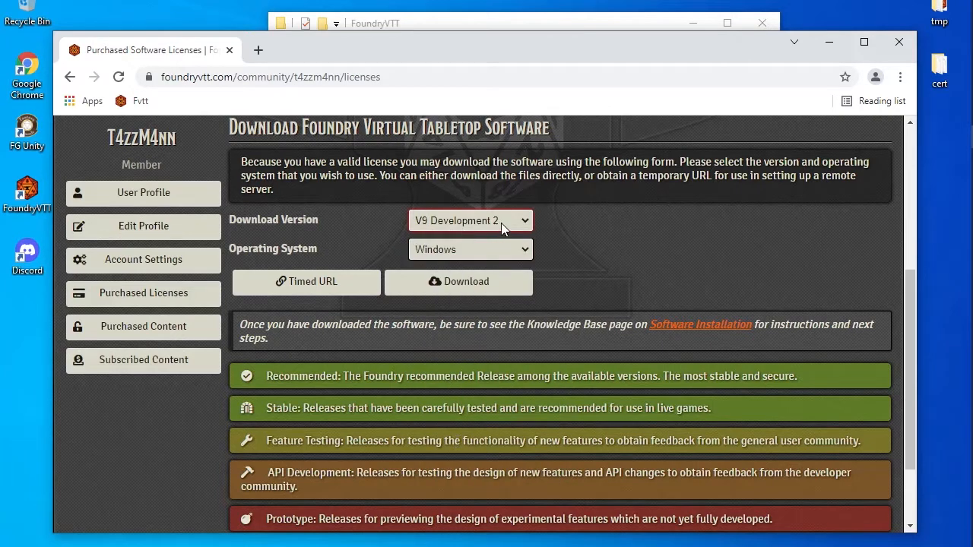
pyautogui.click(525, 255)
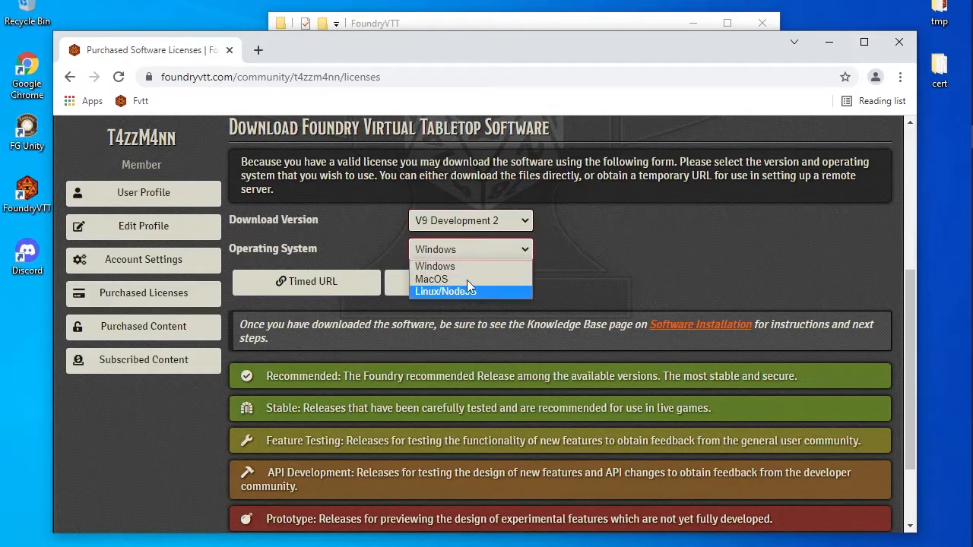
pyautogui.click(646, 269)
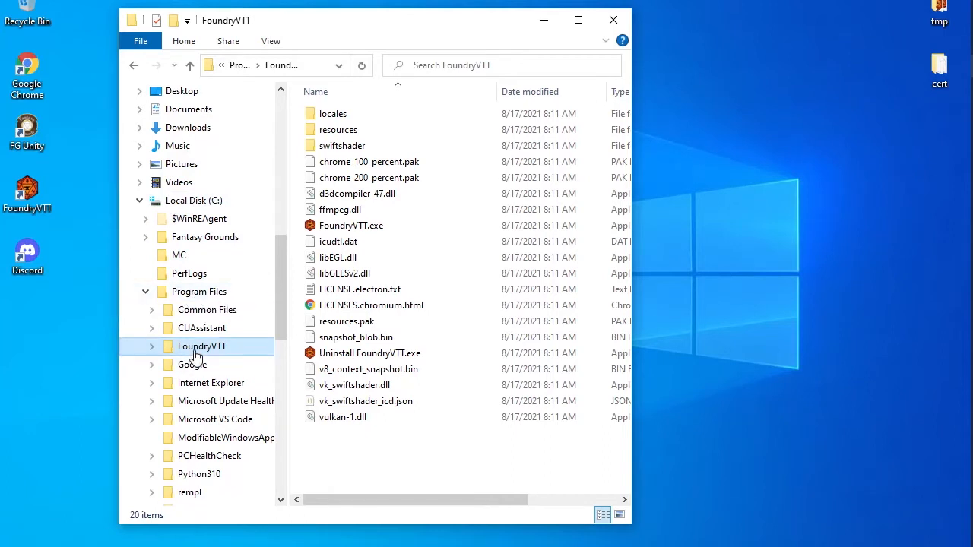
# Archive all 20 FoundryVTT folder items into FoundryVTT.rar with WinRAR, approving the permission prompt
pyautogui.moveTo(416, 455); pyautogui.dragTo(341, 121)
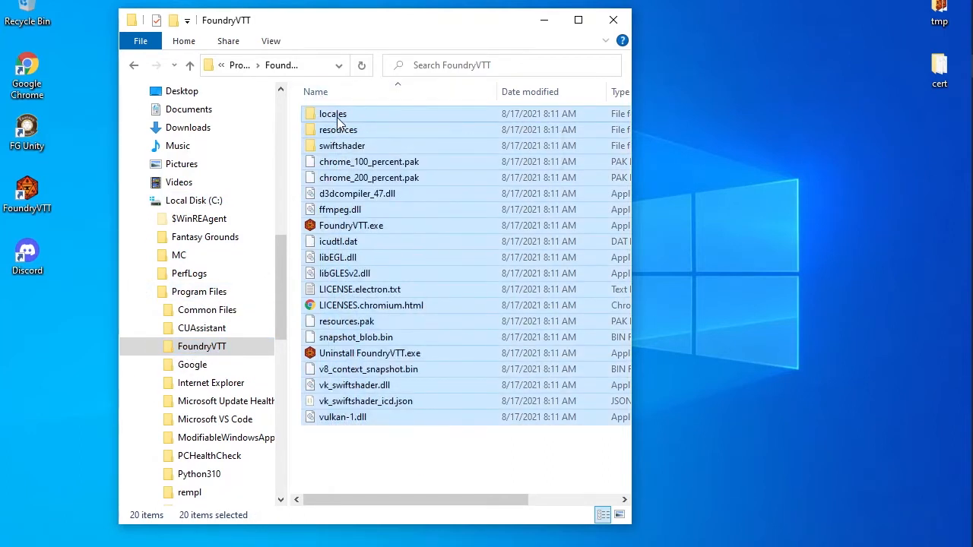
pyautogui.rightClick(345, 119)
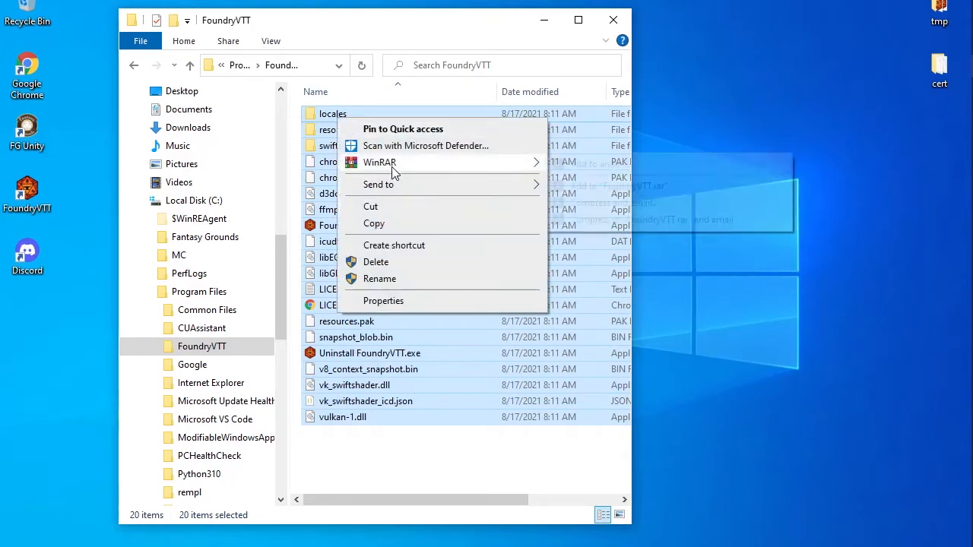
pyautogui.moveTo(391, 165)
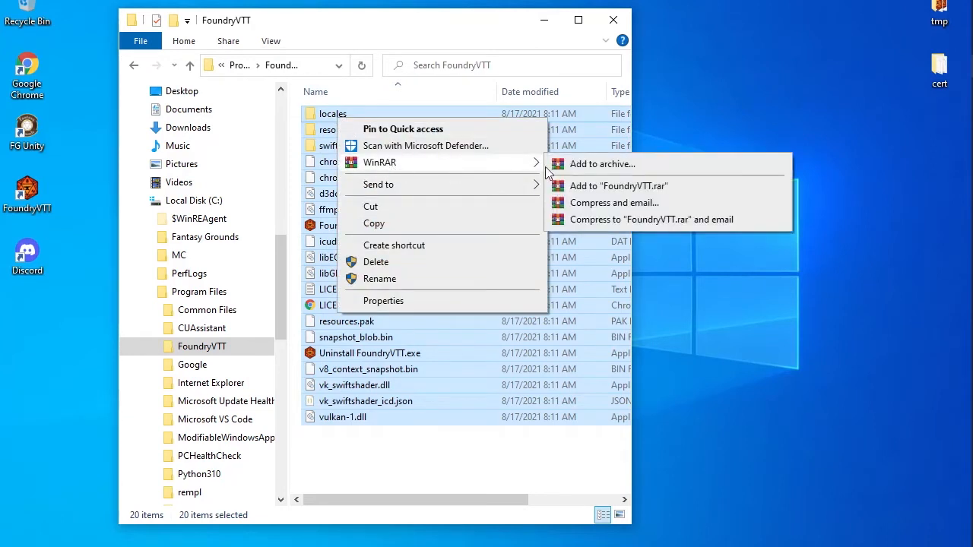
pyautogui.click(624, 187)
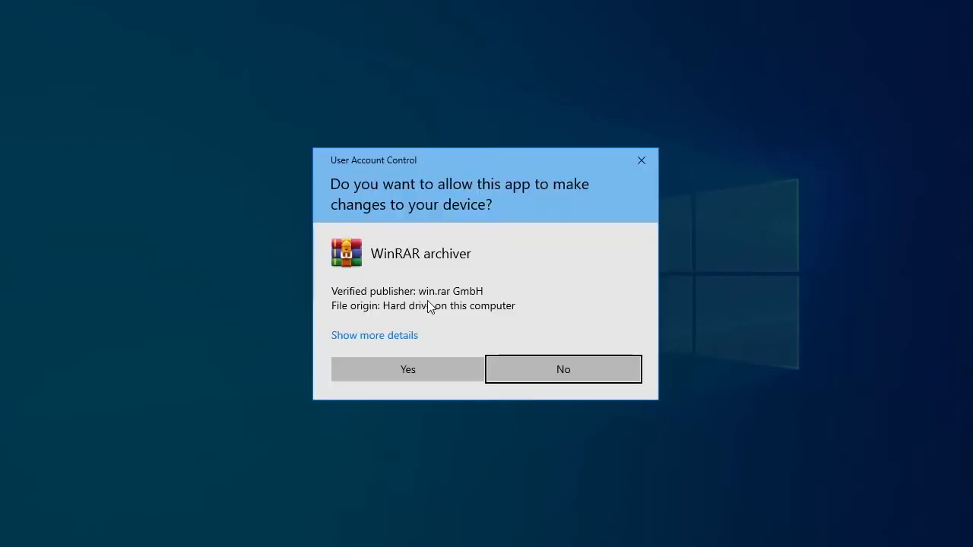
pyautogui.click(408, 372)
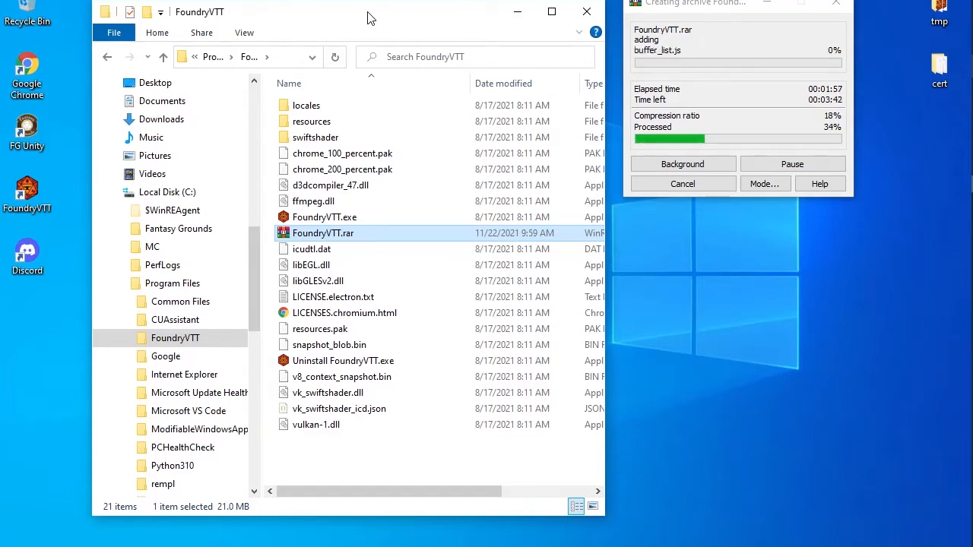
# Create a new folder named Data in the FoundryVTT program folder
pyautogui.rightClick(319, 460)
pyautogui.moveTo(379, 428)
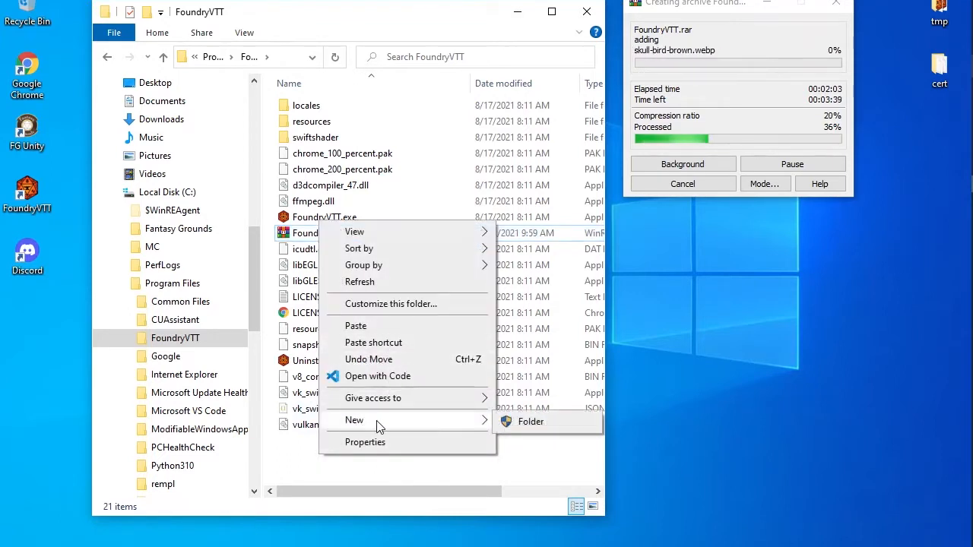
pyautogui.click(541, 428)
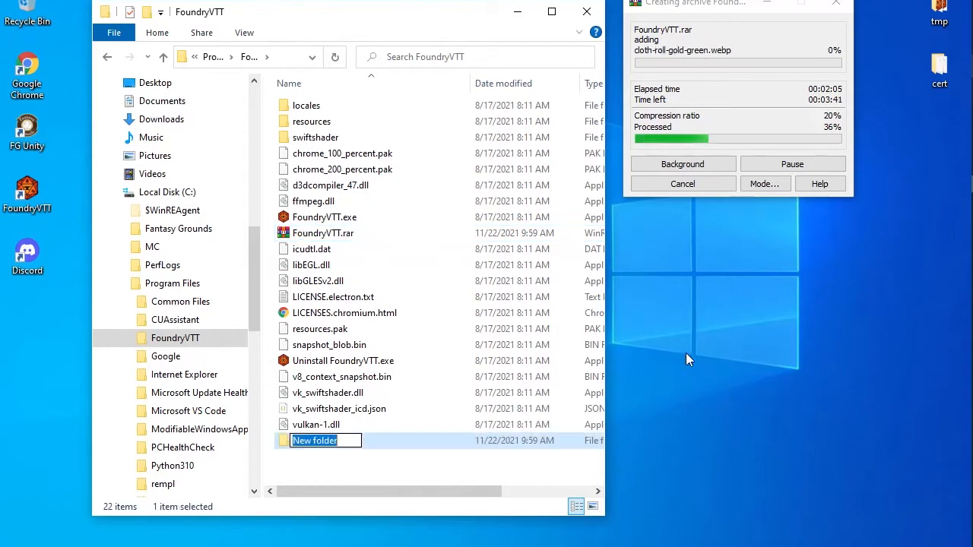
pyautogui.write('Data')
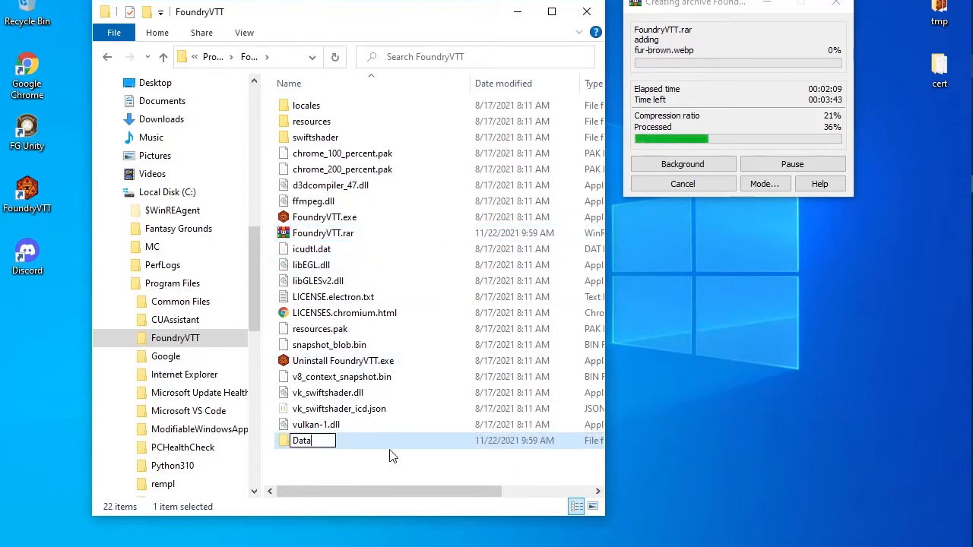
pyautogui.click(315, 465)
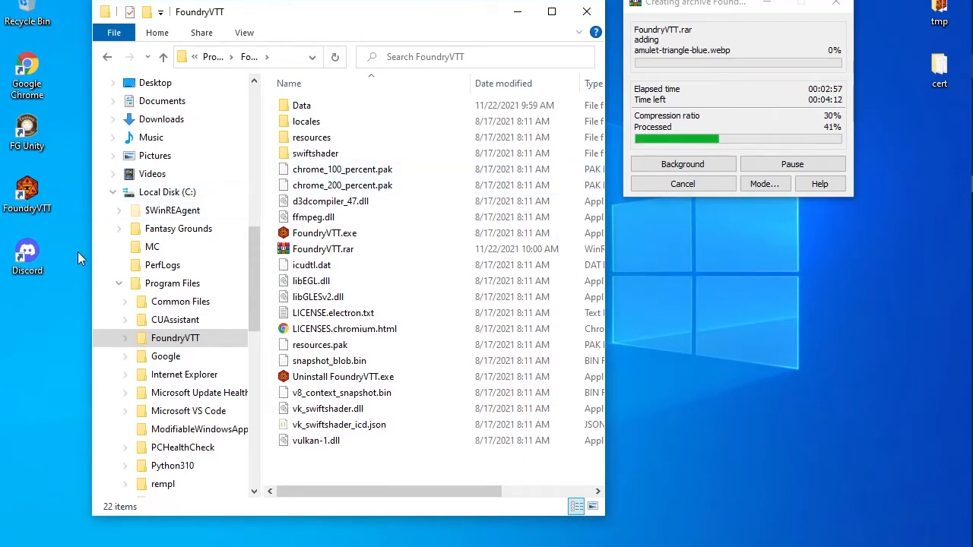
# Move the Discord icon lower and rename the FoundryVTT shortcut to 'Foundry VTT Retail' with admin permission
pyautogui.moveTo(27, 257); pyautogui.dragTo(30, 318)
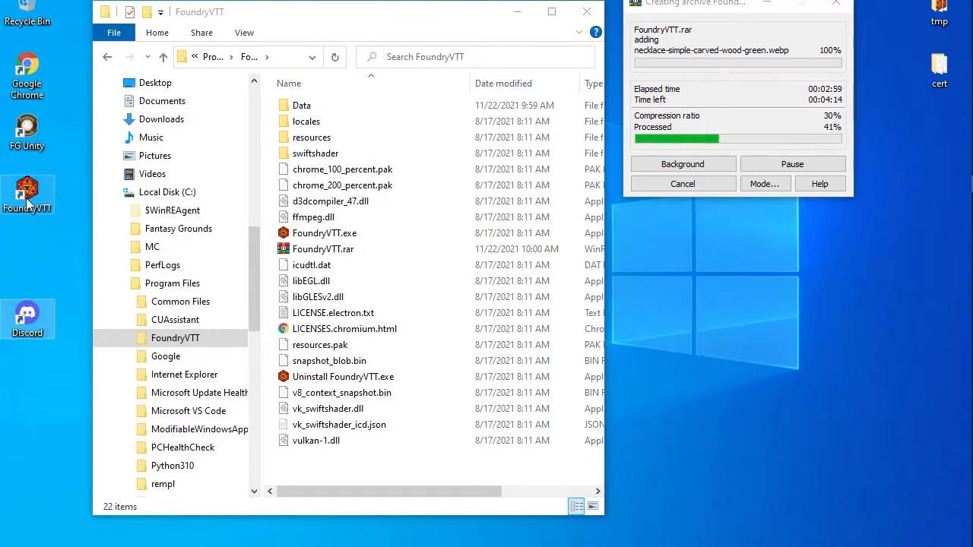
pyautogui.click(38, 205)
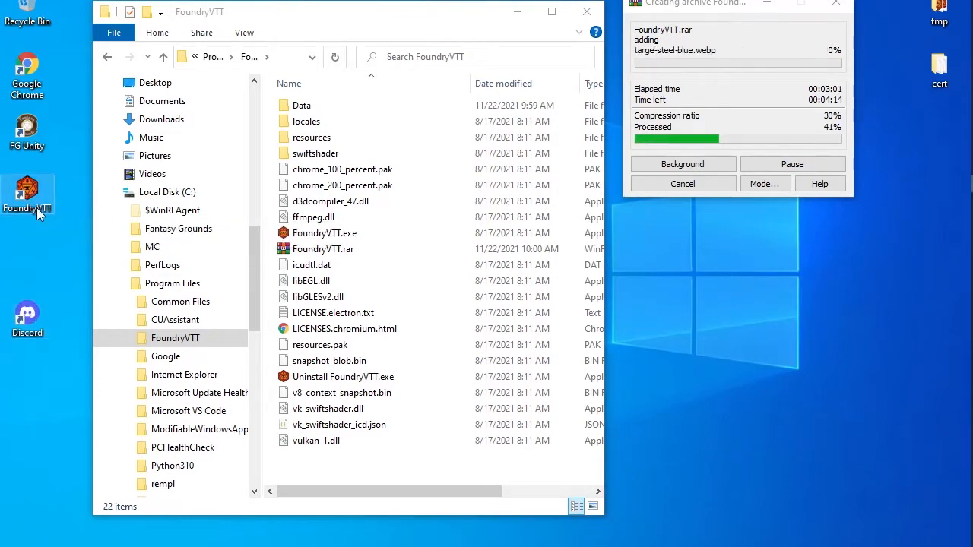
pyautogui.click(36, 208)
pyautogui.click(38, 209)
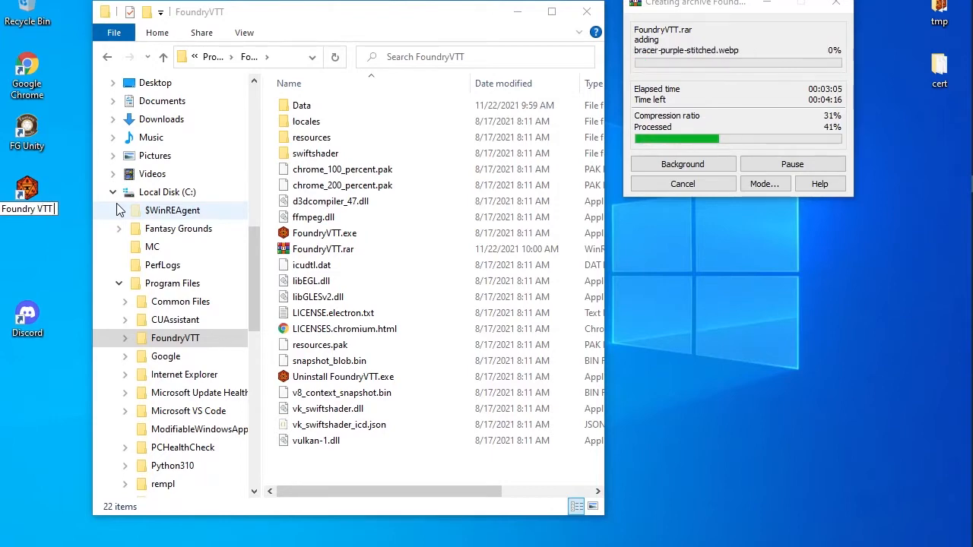
pyautogui.write('R')
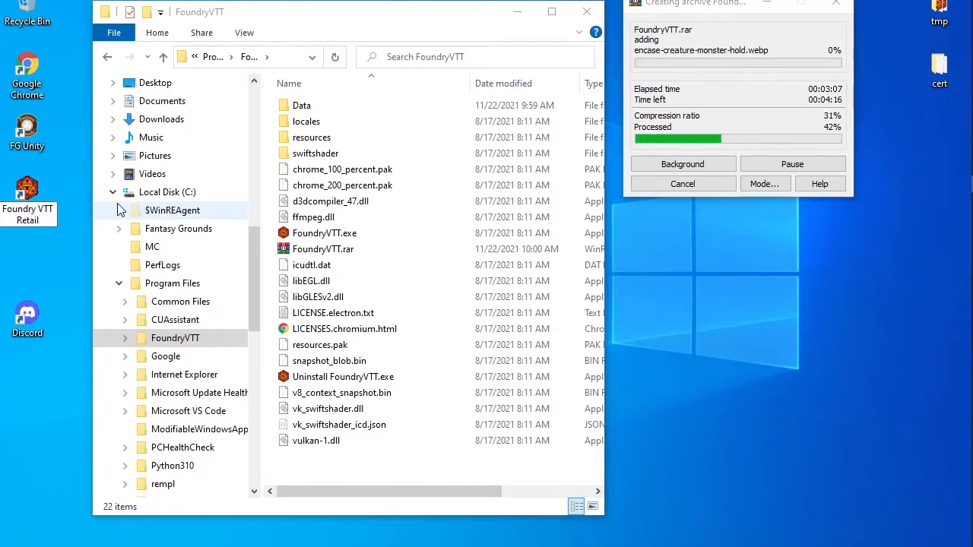
pyautogui.write('etail')
pyautogui.press('Return')
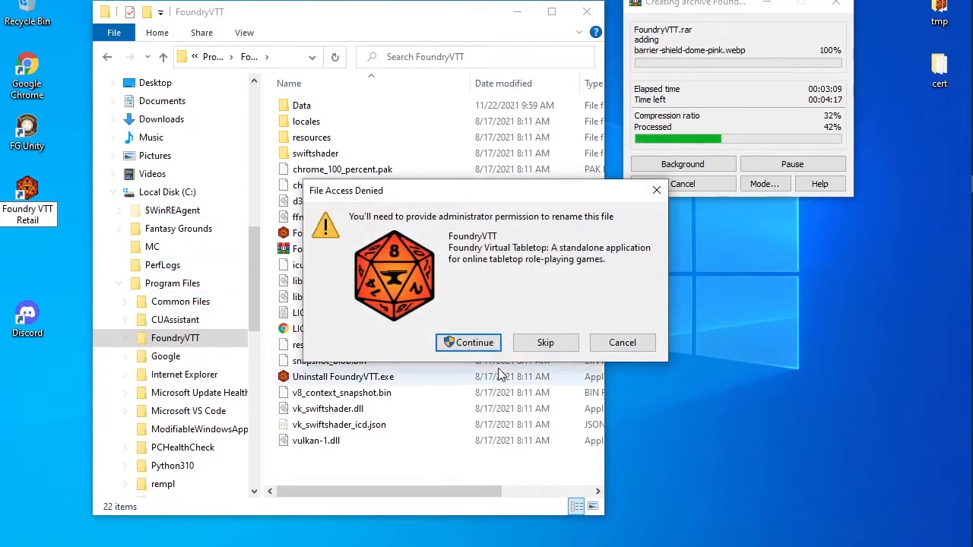
pyautogui.press('Return')
pyautogui.click(6, 256)
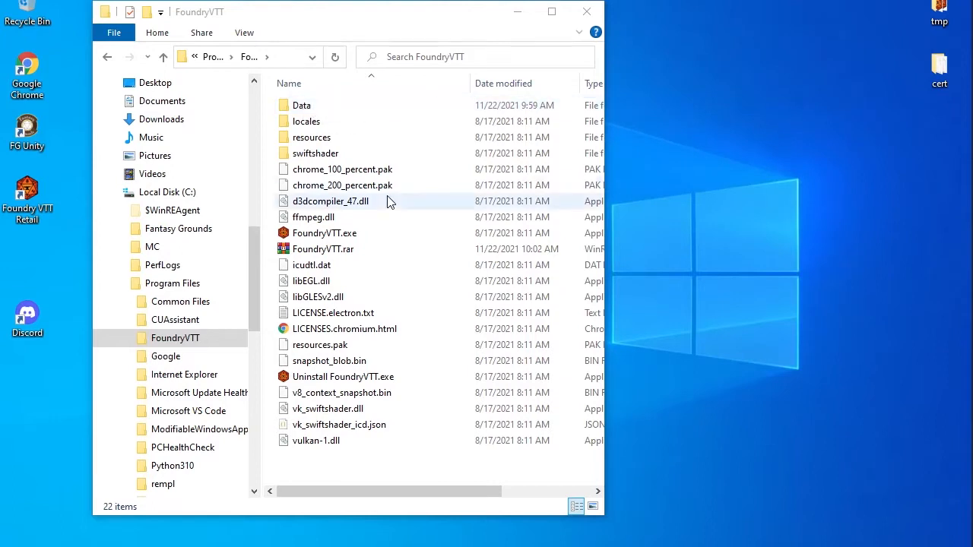
# Put FoundryVTT.rar on the desktop, close Program Files, and launch FoundryVTT-9.231-Setup.exe from tmp
pyautogui.moveTo(328, 256); pyautogui.dragTo(23, 401)
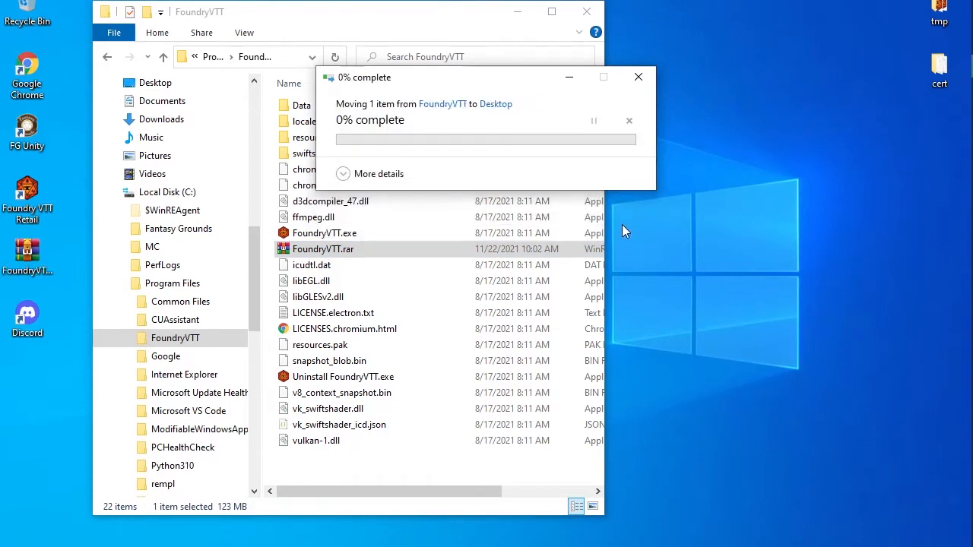
pyautogui.moveTo(23, 254); pyautogui.dragTo(23, 373)
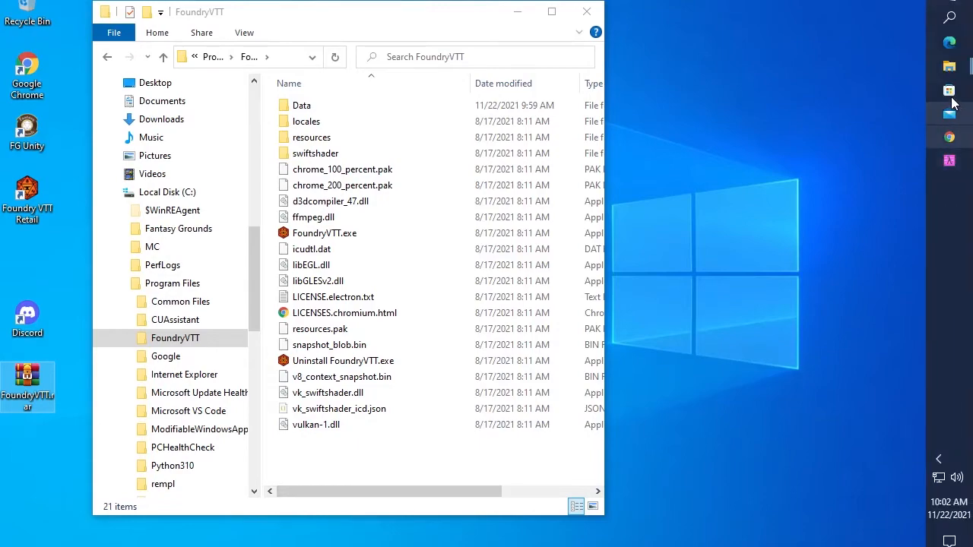
pyautogui.moveTo(951, 70)
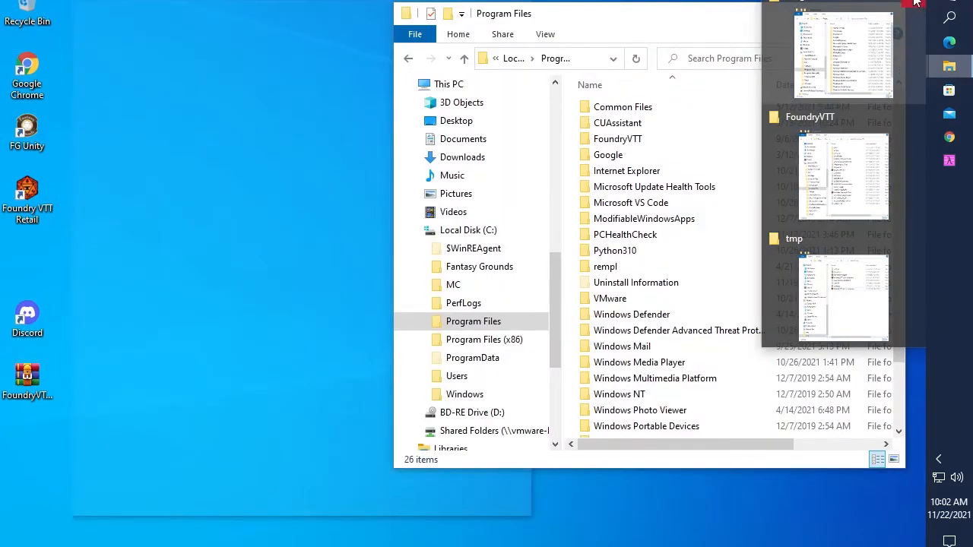
pyautogui.click(917, 4)
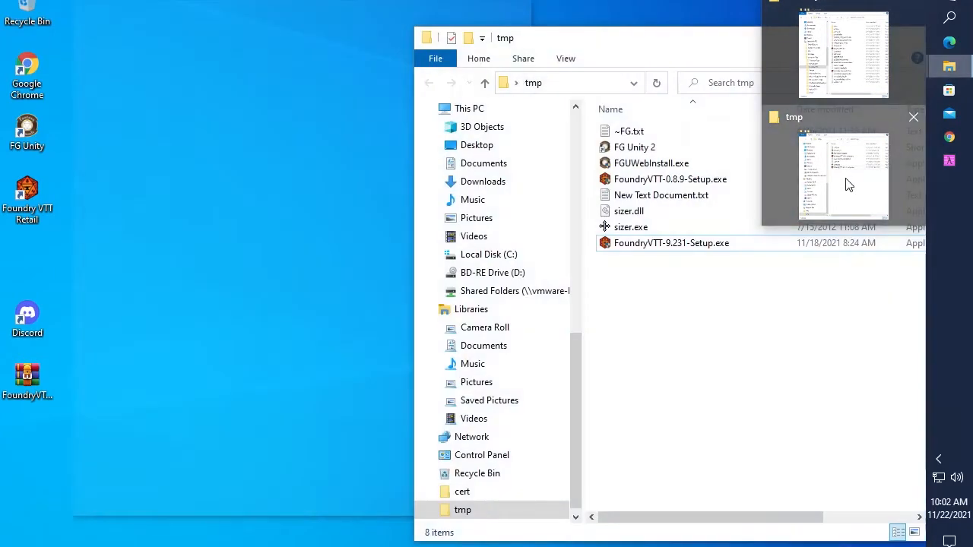
pyautogui.click(845, 181)
pyautogui.doubleClick(661, 245)
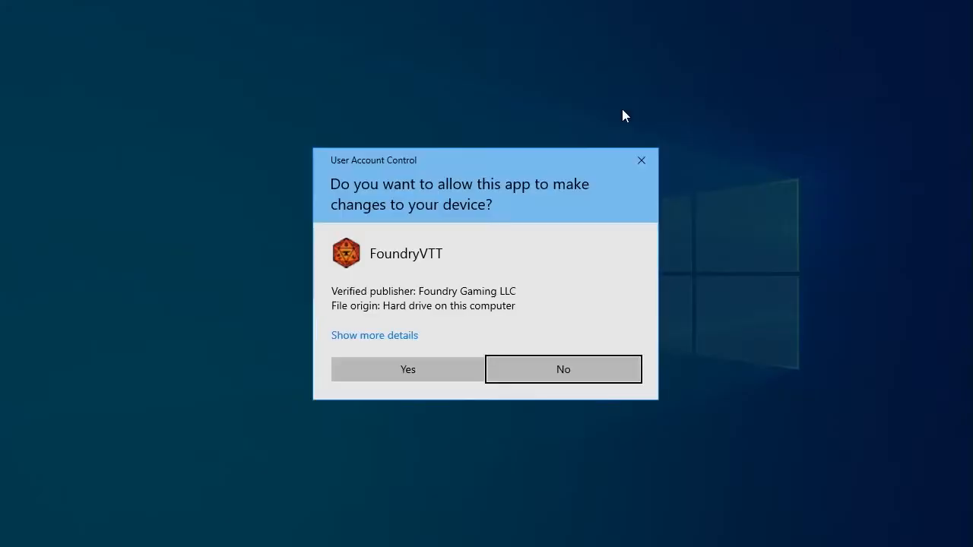
# Allow the FoundryVTT installer to run and accept its licence agreement
pyautogui.click(394, 372)
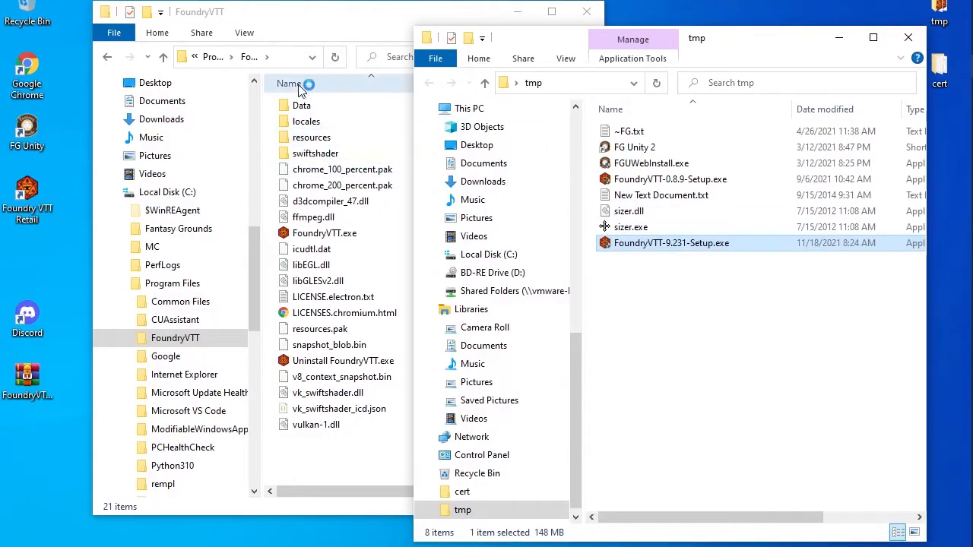
pyautogui.click(838, 45)
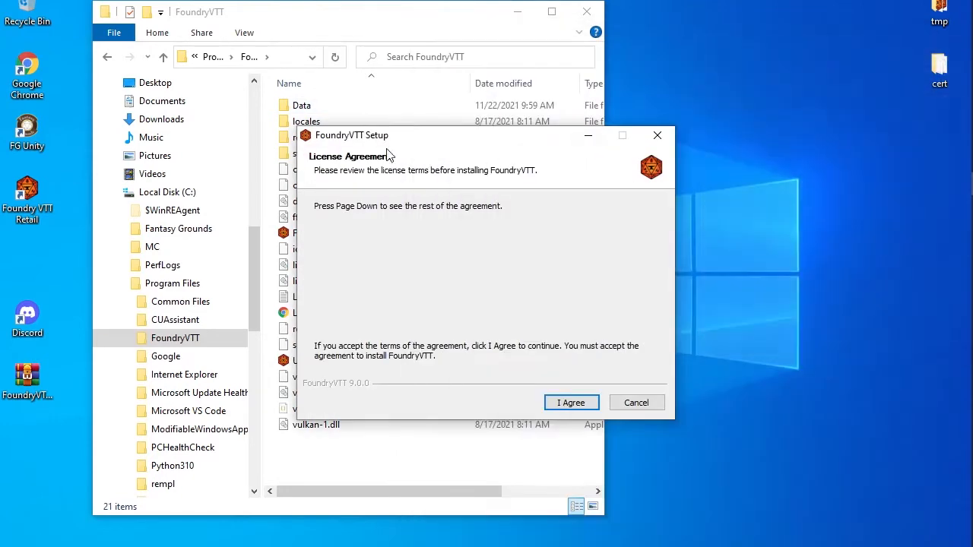
pyautogui.moveTo(384, 141); pyautogui.dragTo(616, 76)
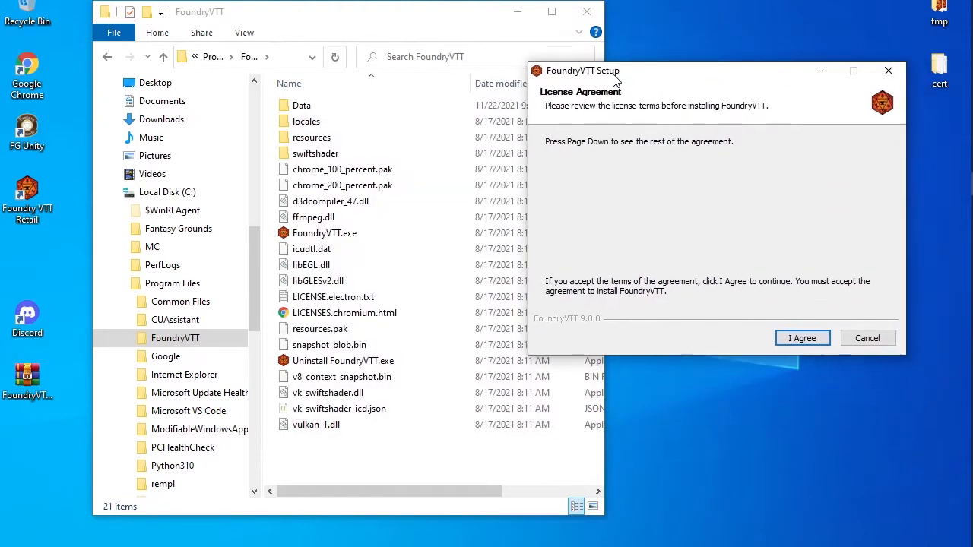
pyautogui.click(804, 338)
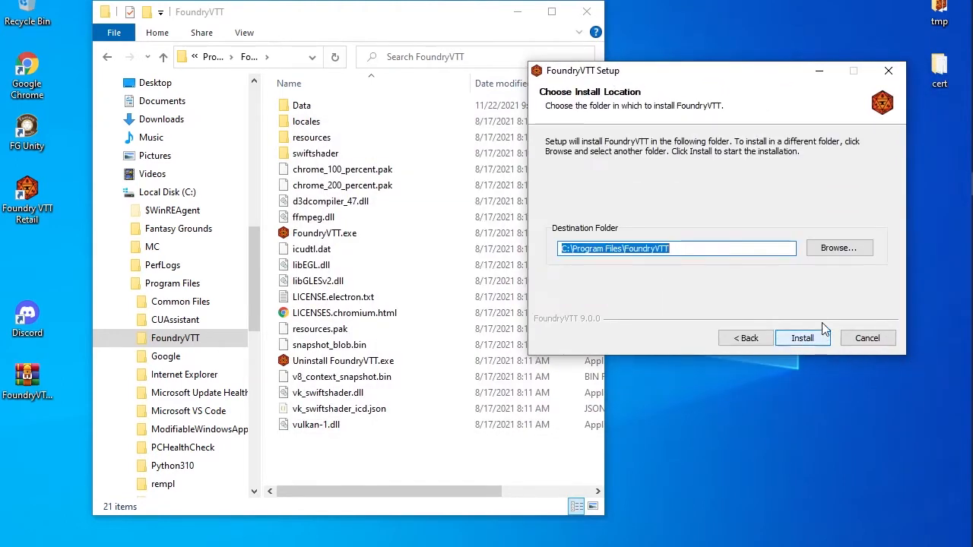
# Install FoundryVTT into C:\Program Files\FoundryVTT\Beta\
pyautogui.click(681, 247)
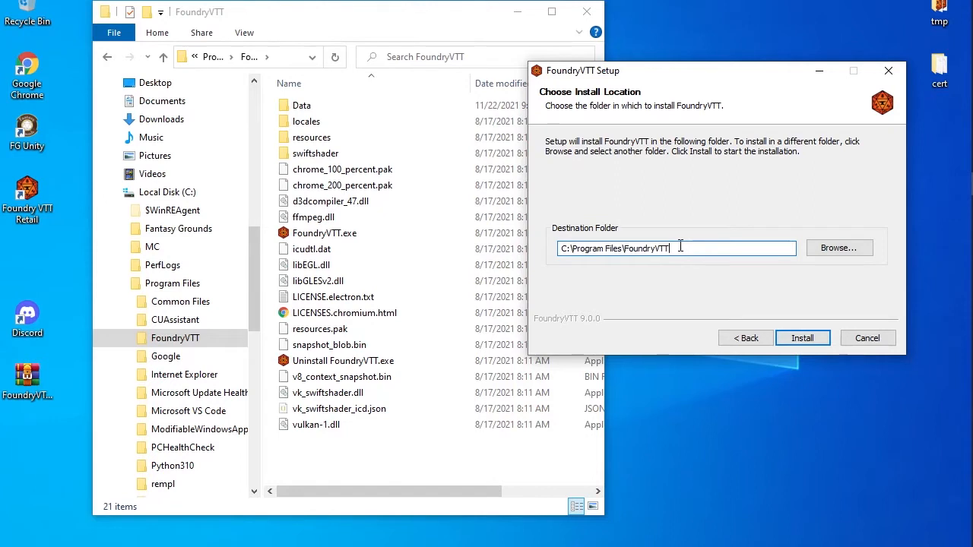
pyautogui.write('\\Beta\\')
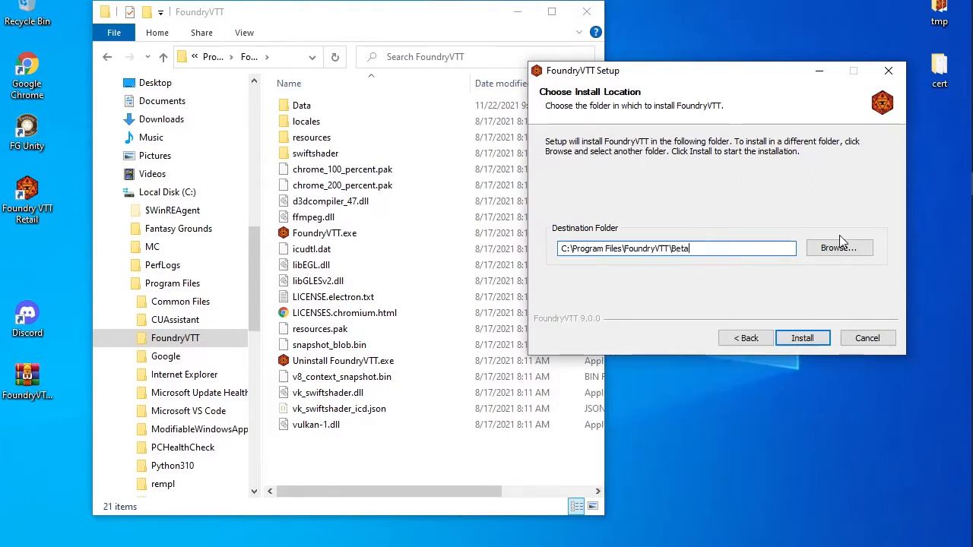
pyautogui.click(804, 338)
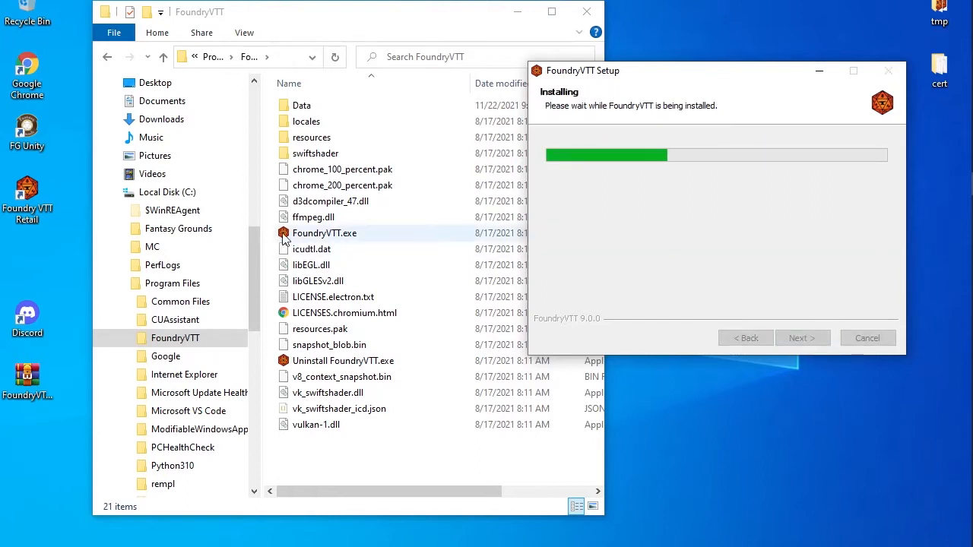
# Browse to Documents during the install, then finish Setup with Run FoundryVTT unchecked
pyautogui.click(409, 430)
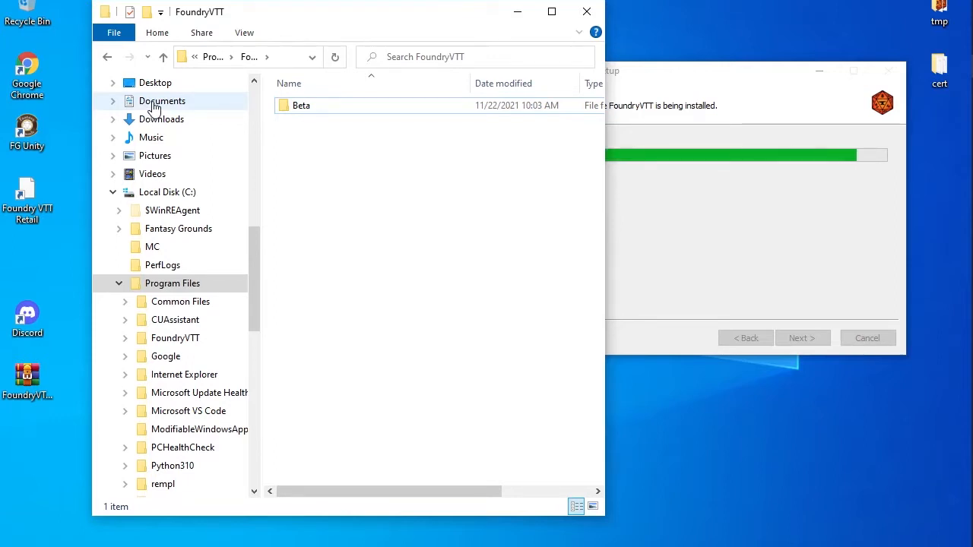
pyautogui.click(156, 105)
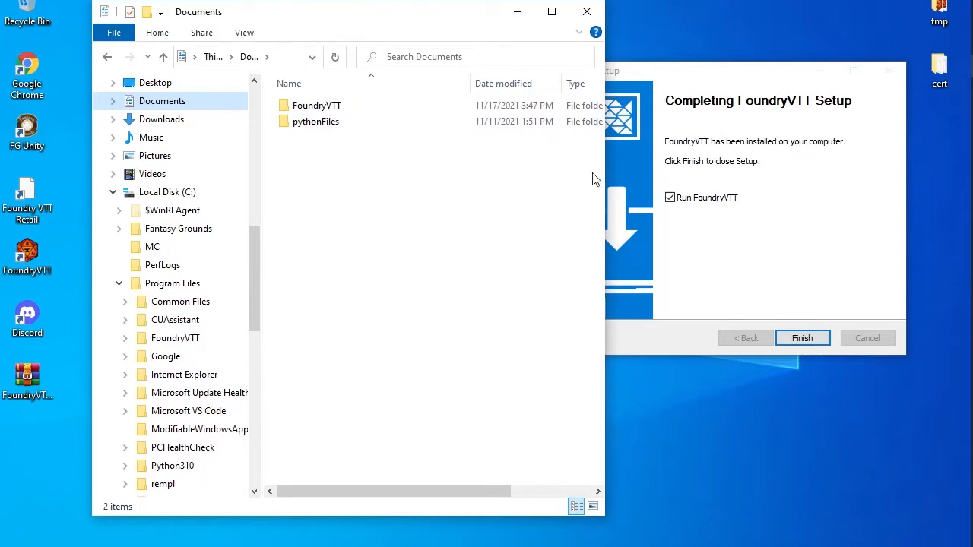
pyautogui.click(669, 198)
pyautogui.click(808, 340)
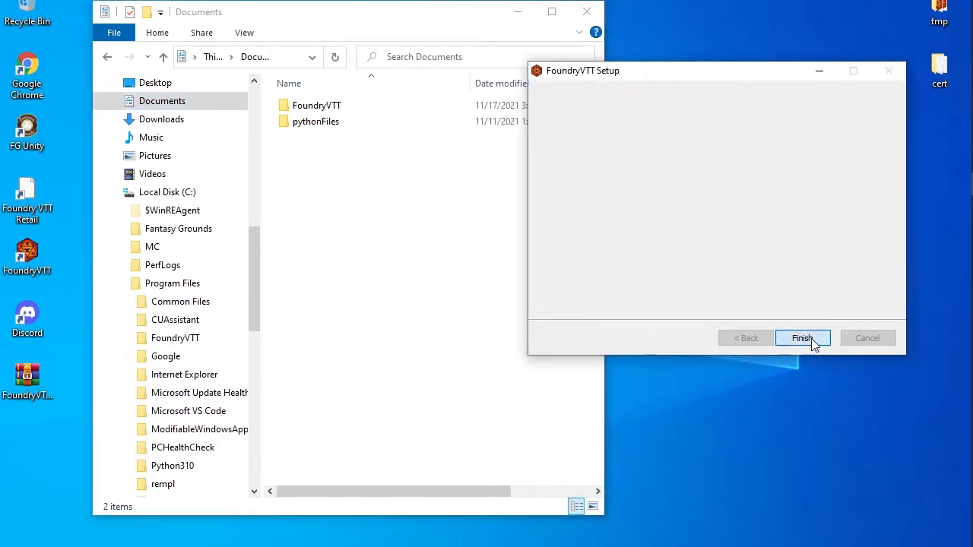
# Make a new FoundryVTT2 folder in Documents beside FoundryVTT and pythonFiles
pyautogui.rightClick(318, 170)
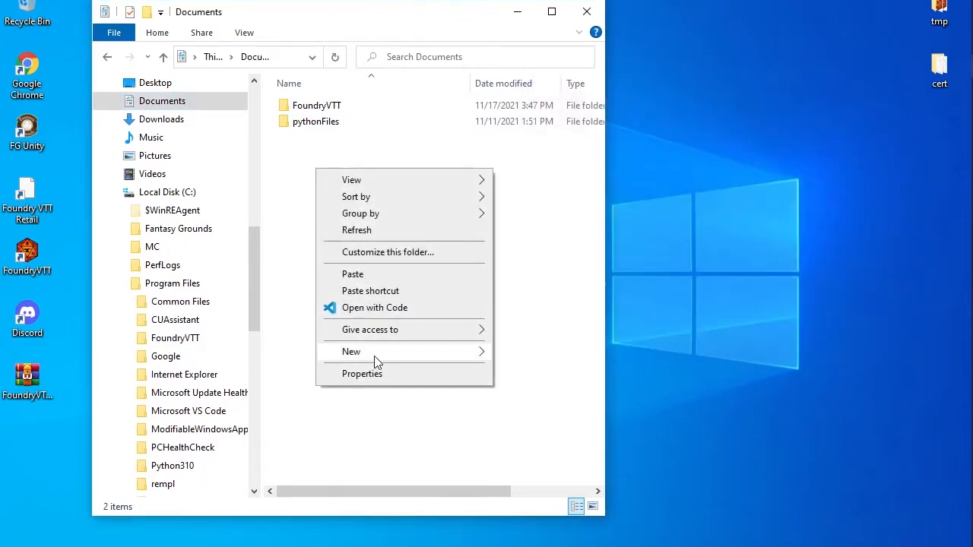
pyautogui.moveTo(374, 356)
pyautogui.click(547, 351)
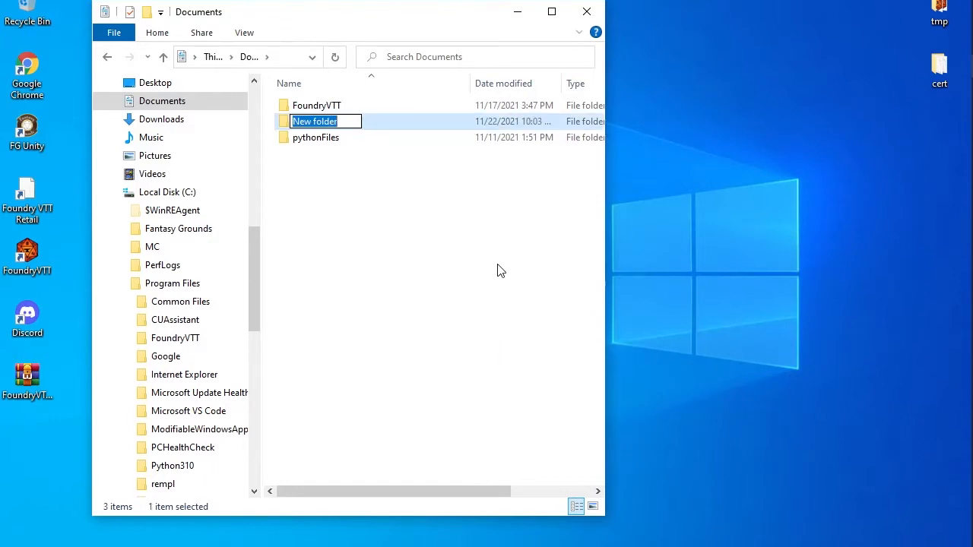
pyautogui.write('F')
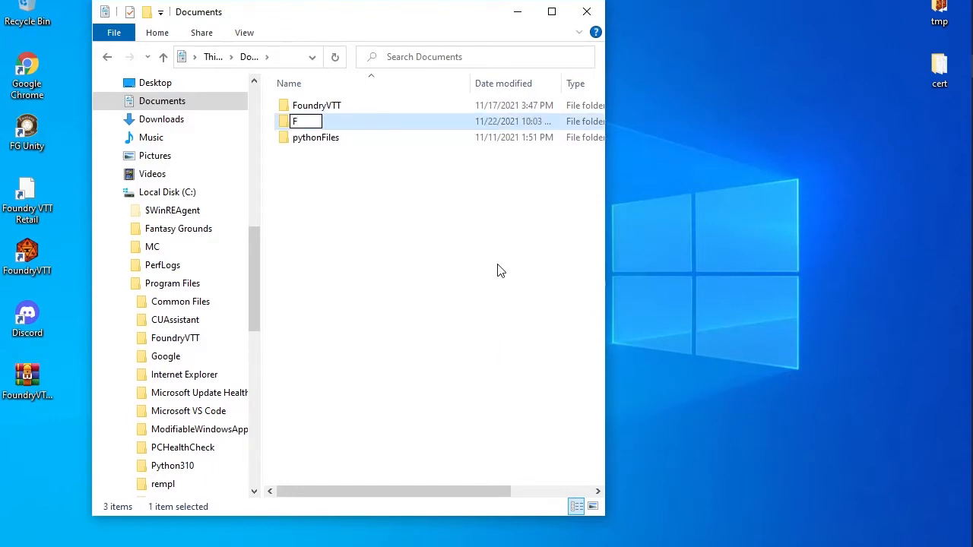
pyautogui.write('oundry')
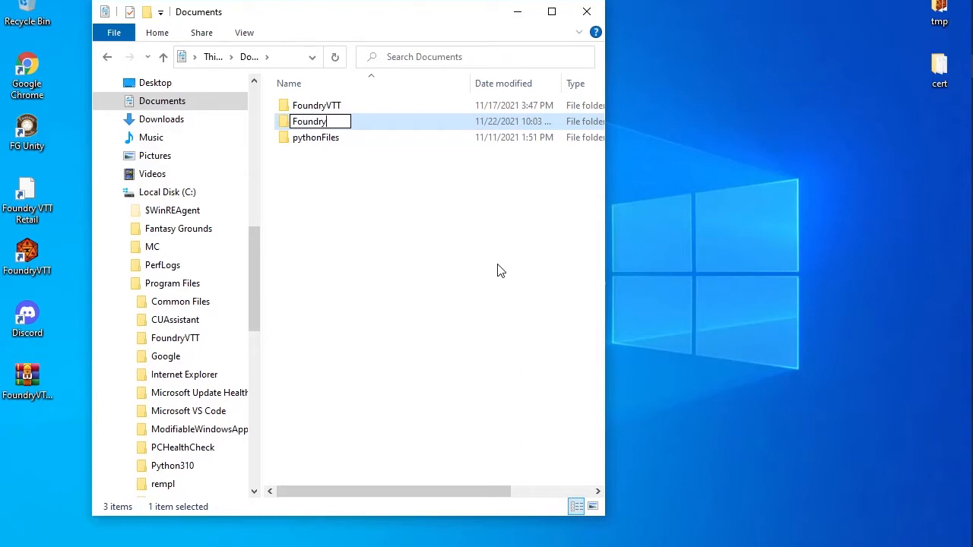
pyautogui.write('VTT2')
pyautogui.click(399, 219)
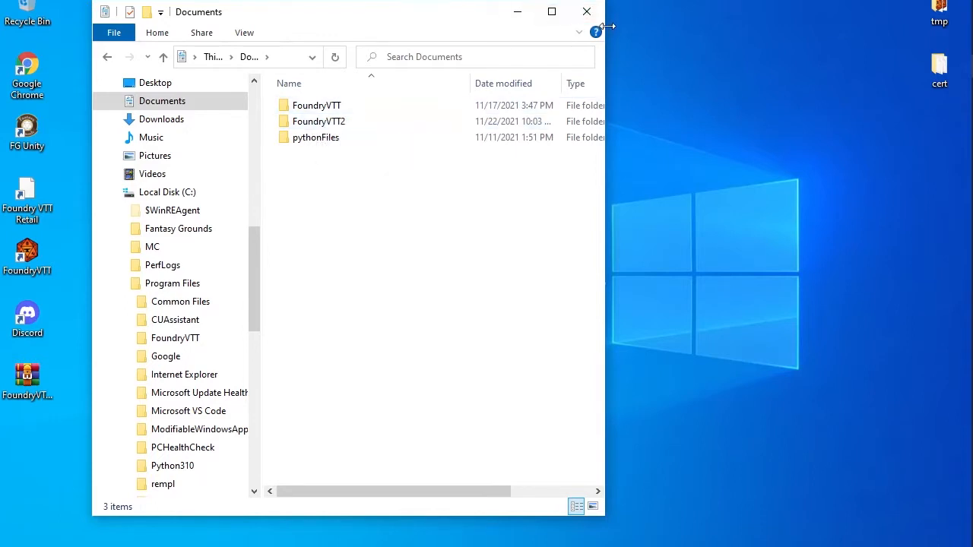
pyautogui.scroll(-1, 173, 308)
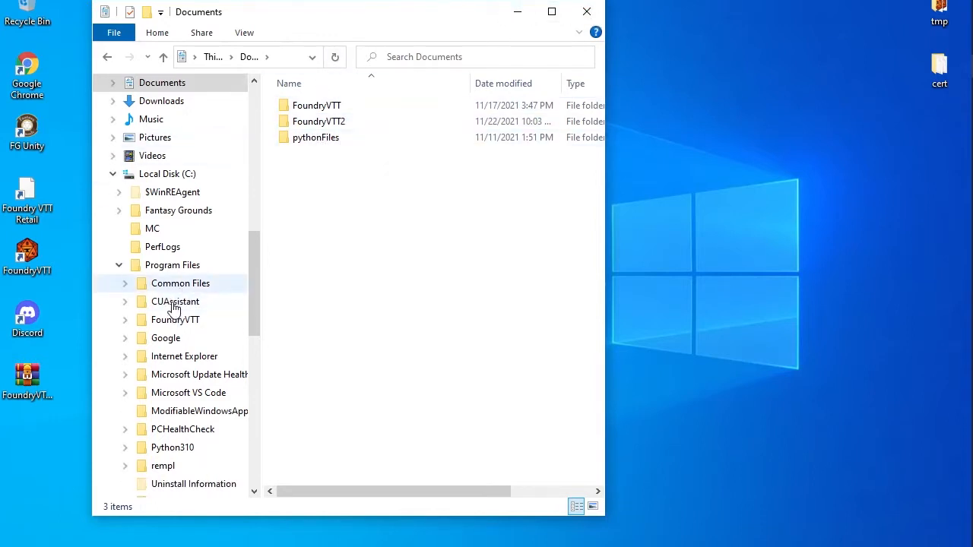
# Rename the new FoundryVTT desktop shortcut to 'Foundry VTT Beta', granting administrator permission
pyautogui.click(181, 322)
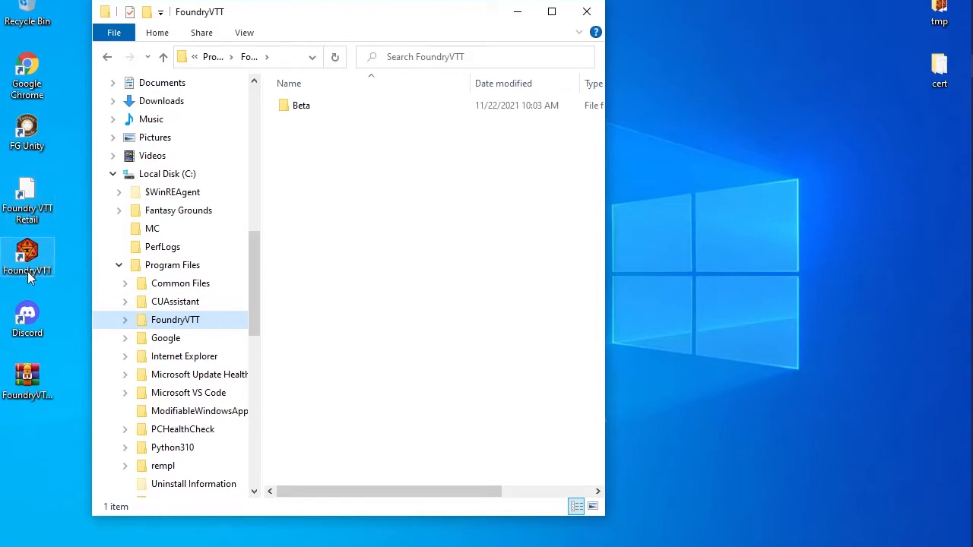
pyautogui.click(37, 272)
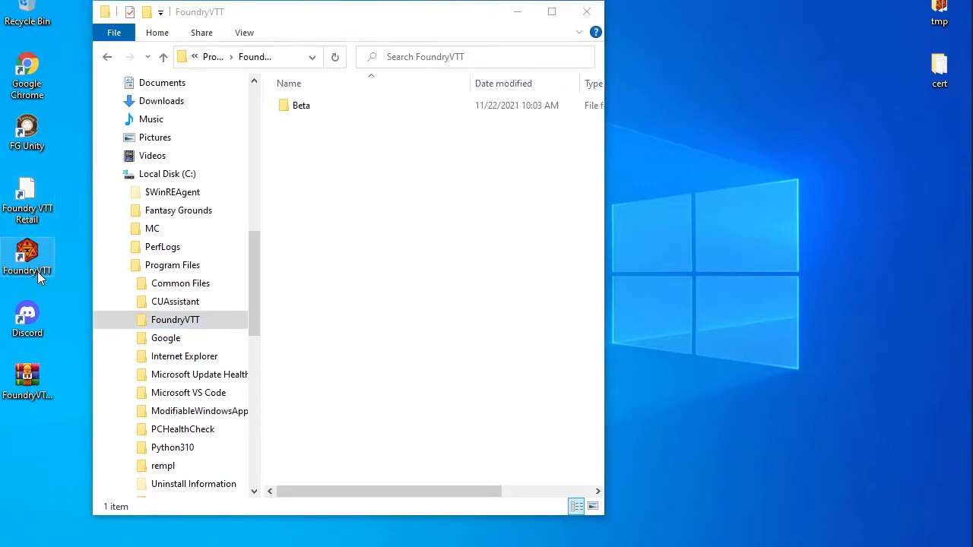
pyautogui.click(37, 271)
pyautogui.click(38, 271)
pyautogui.write('VTT')
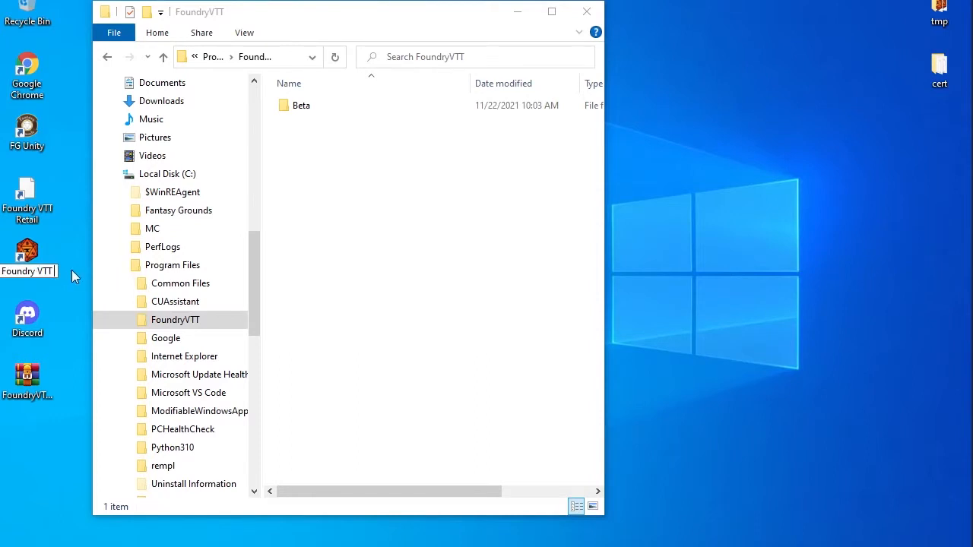
pyautogui.write(' Beta')
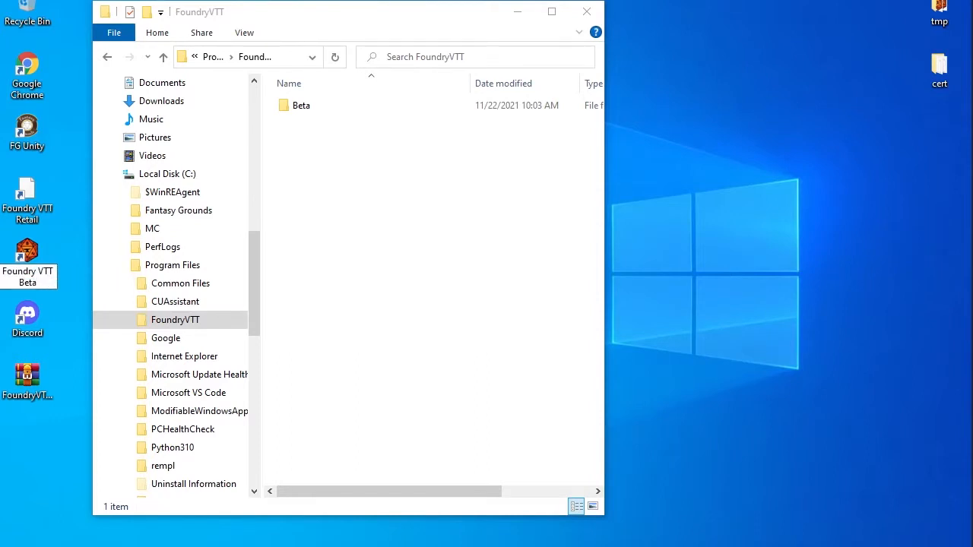
pyautogui.press('Return')
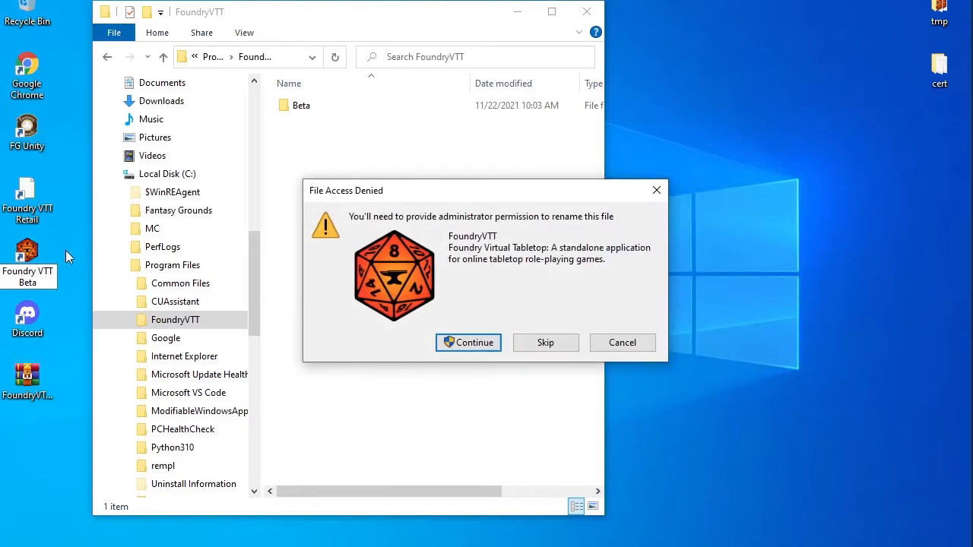
pyautogui.click(466, 343)
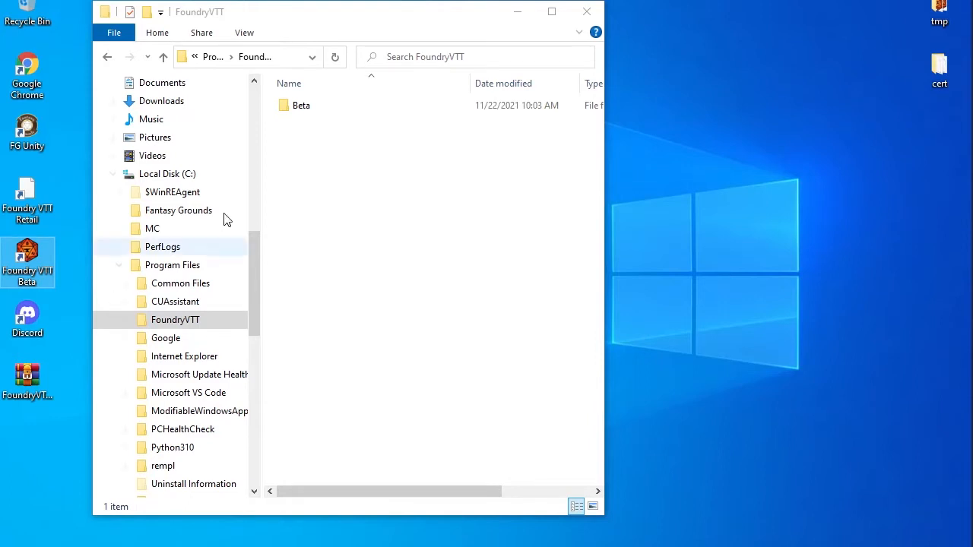
# Allow FoundryVTT network access through the Windows firewall
pyautogui.moveTo(971, 316)
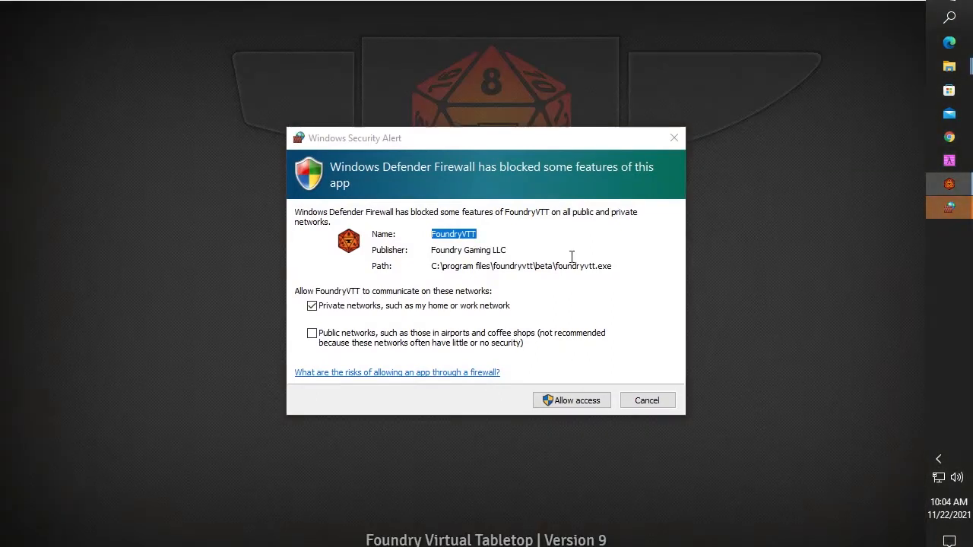
pyautogui.click(575, 403)
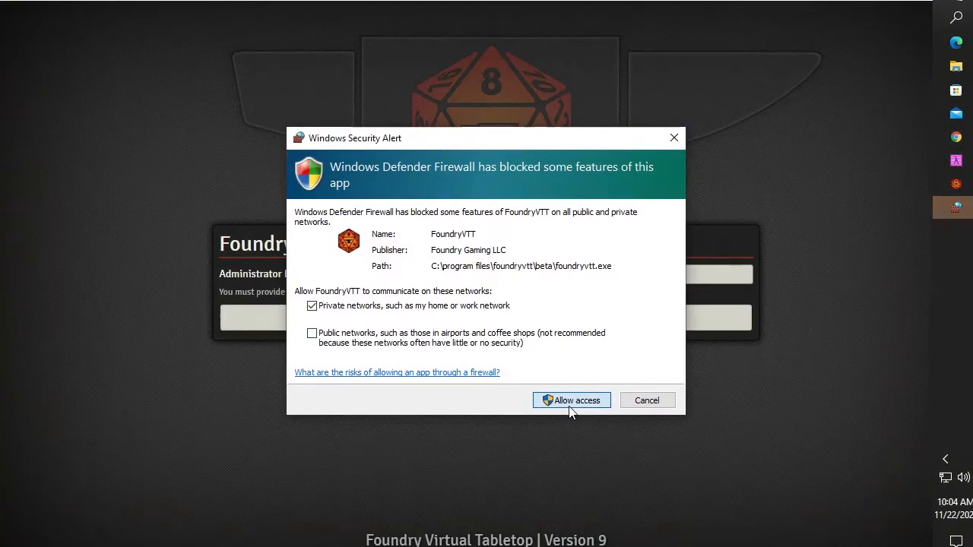
pyautogui.click(576, 405)
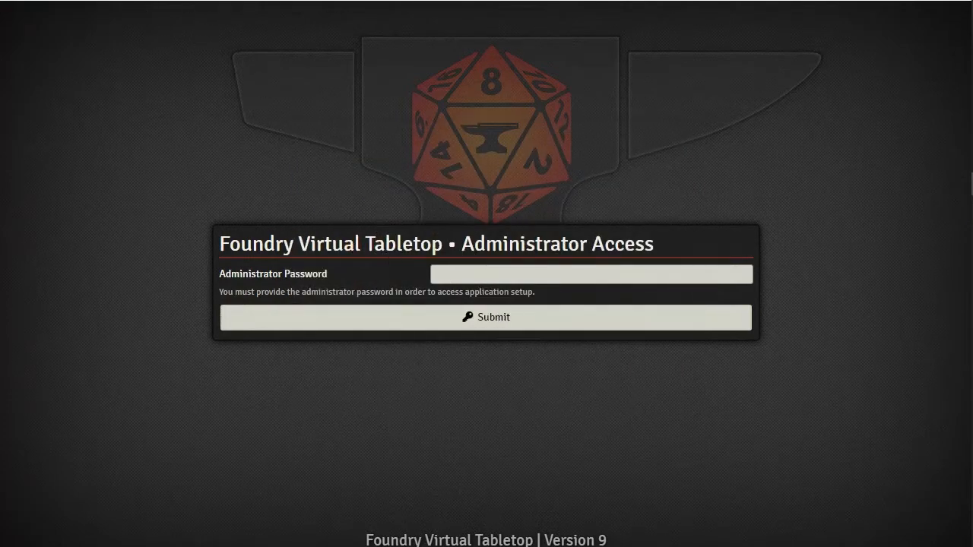
# Log in with the administrator password to reach Configuration and Setup
pyautogui.click(484, 279)
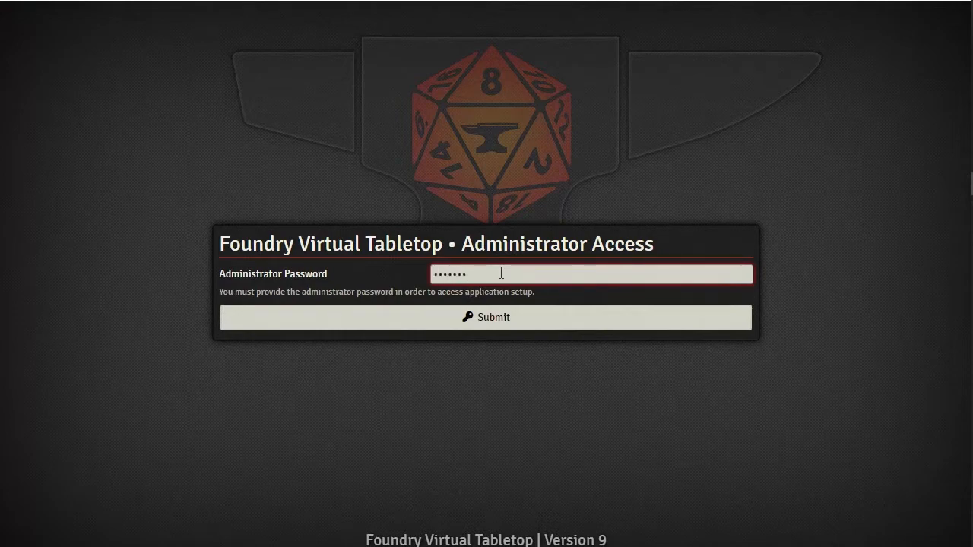
pyautogui.write('•')
pyautogui.press('Return')
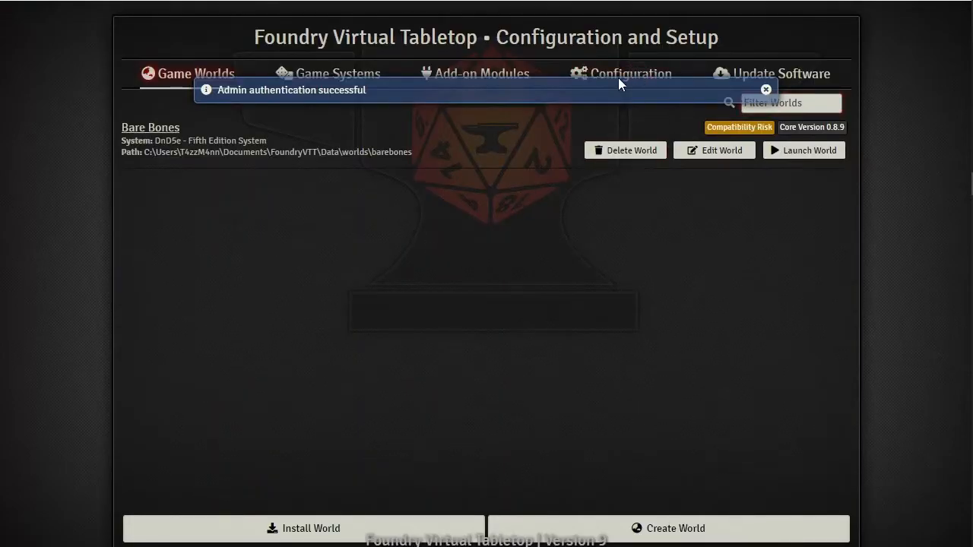
# Append '2' to the User Data Path so it points to Documents FoundryVTT2, and save it
pyautogui.click(765, 88)
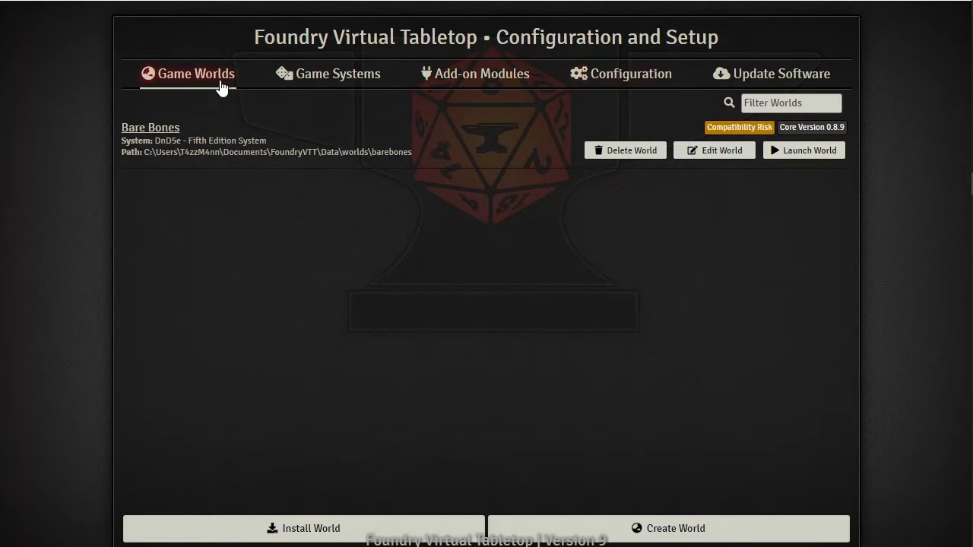
pyautogui.click(623, 82)
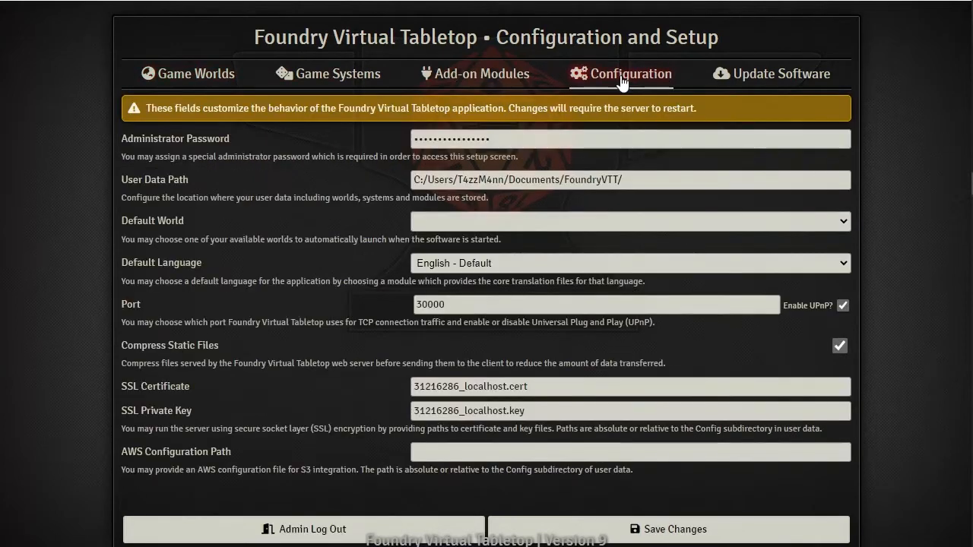
pyautogui.click(618, 179)
pyautogui.write('2')
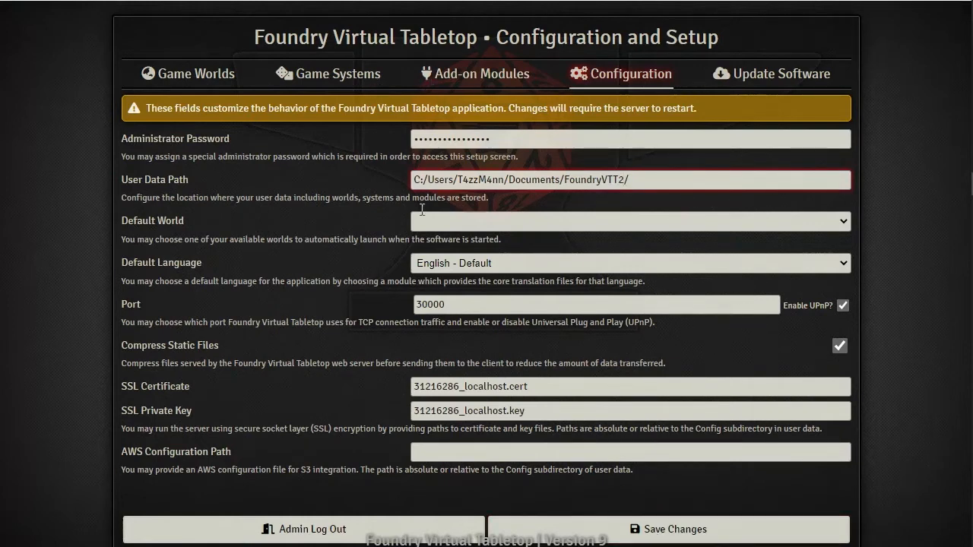
pyautogui.click(661, 537)
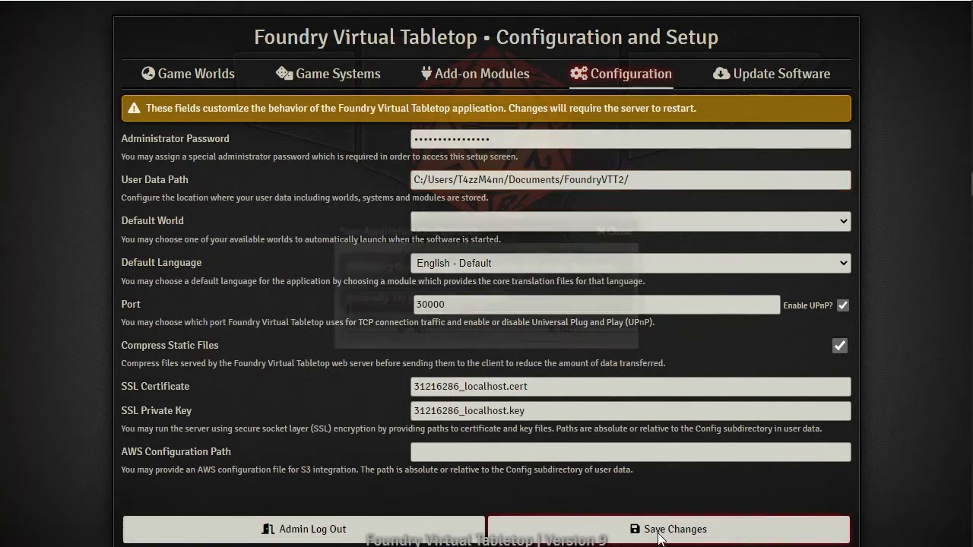
pyautogui.click(418, 330)
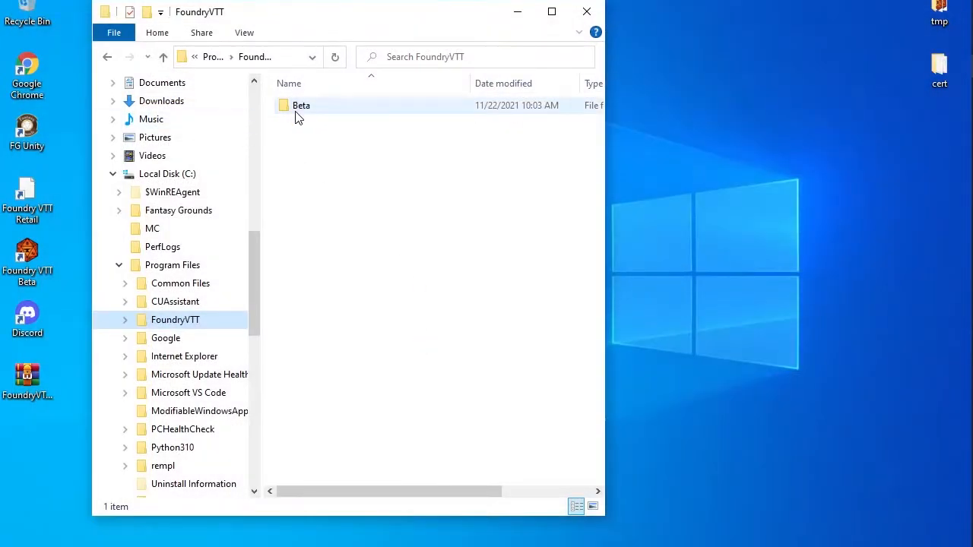
# Launch Foundry VTT Beta and agree to the end user license terms
pyautogui.click(28, 261)
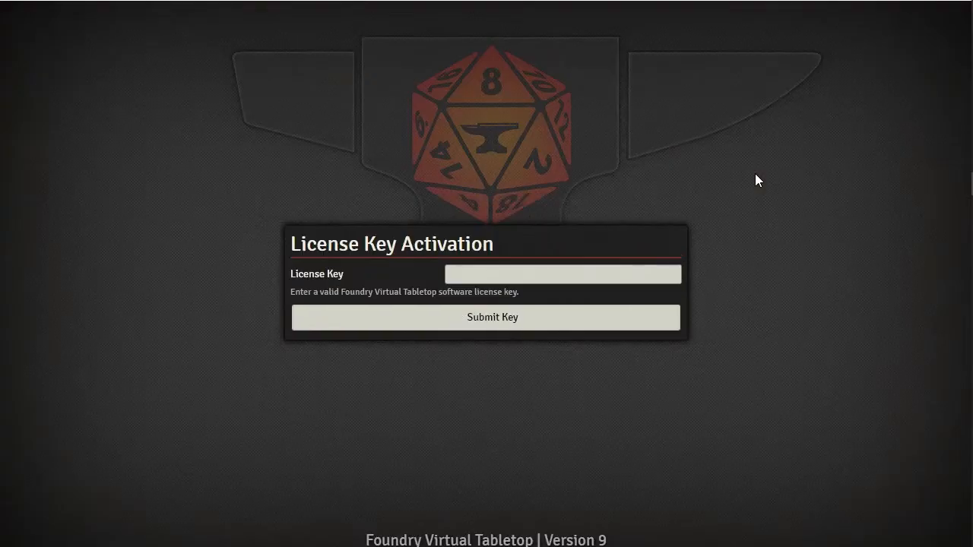
pyautogui.click(498, 276)
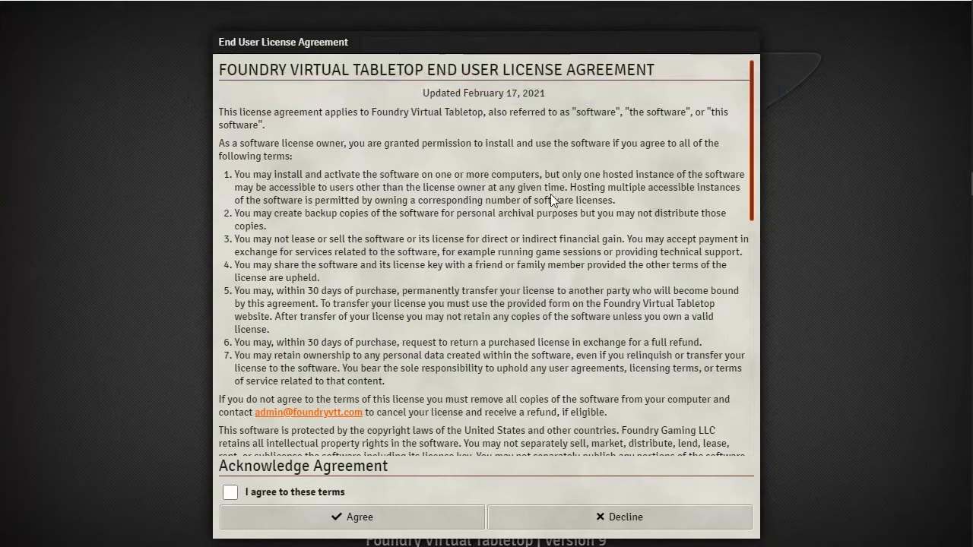
pyautogui.click(231, 491)
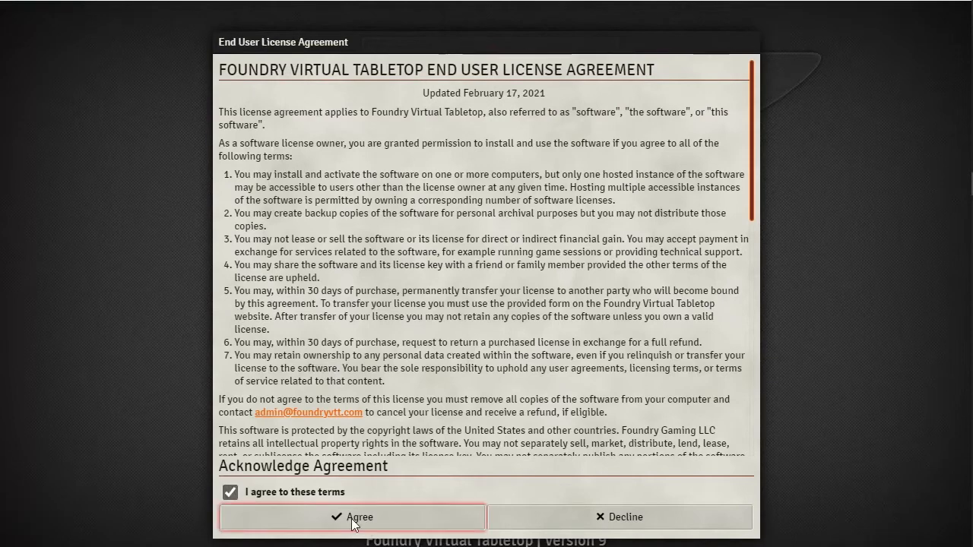
pyautogui.click(351, 517)
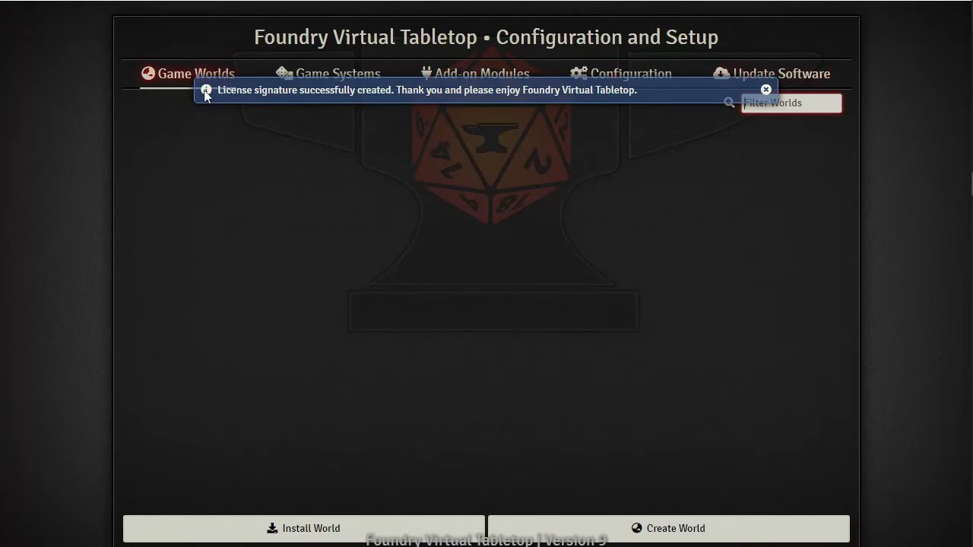
# Step through Game Systems and Add-on Modules to the Configuration page
pyautogui.click(355, 77)
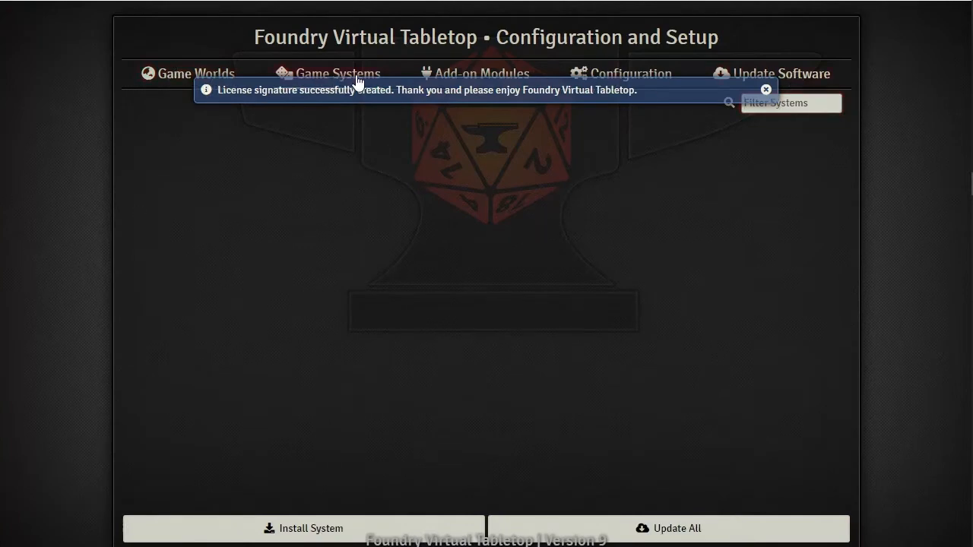
pyautogui.click(467, 79)
pyautogui.click(604, 82)
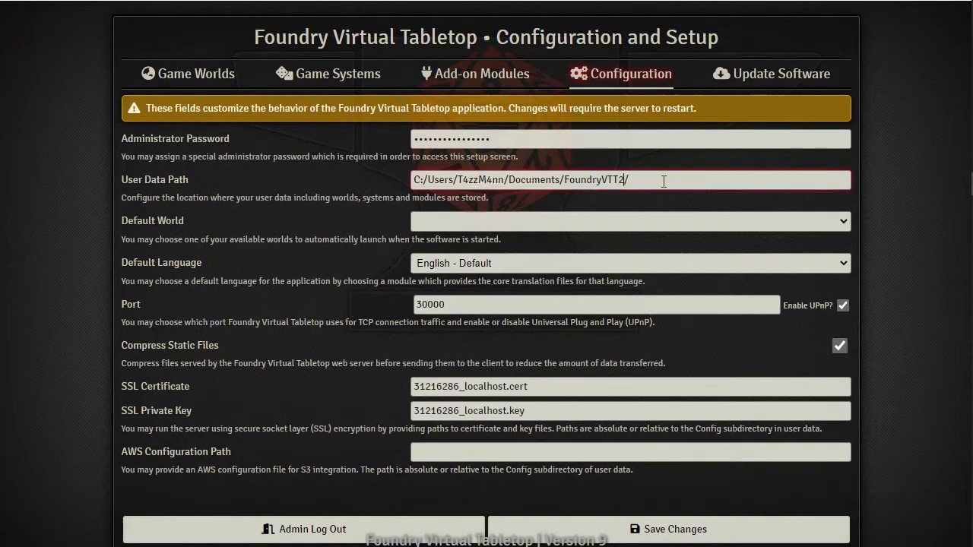
# Remove the '2' so the User Data Path points to FoundryVTT, and save
pyautogui.press('BackSpace')
pyautogui.click(675, 532)
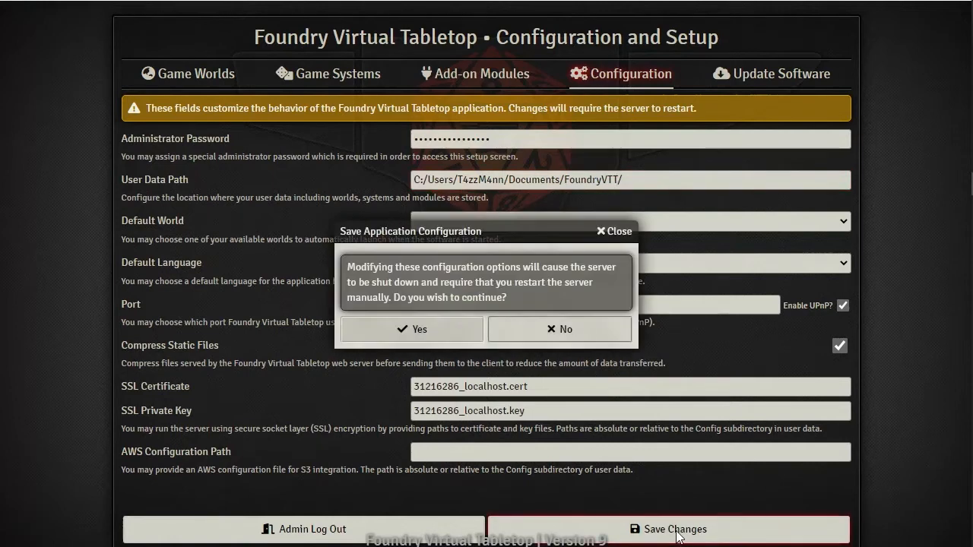
pyautogui.click(423, 333)
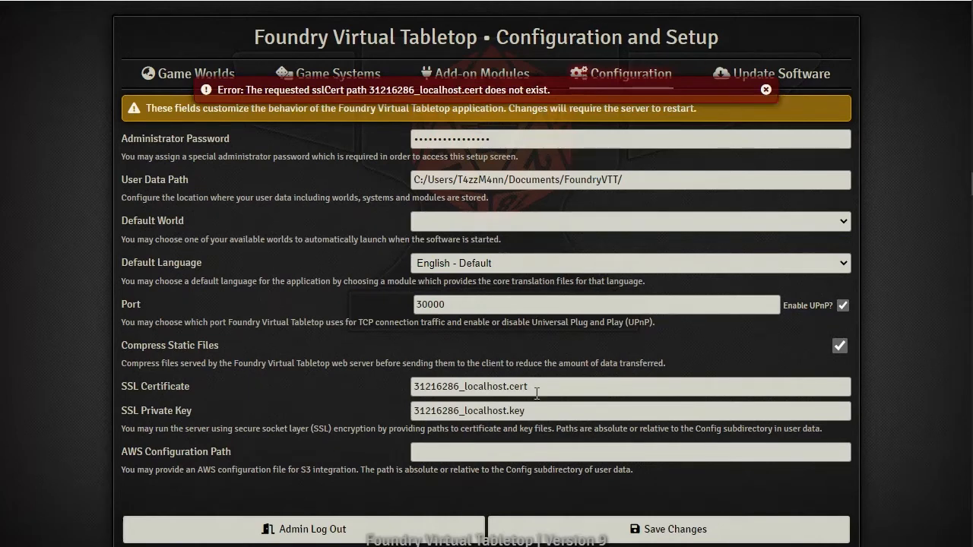
# Empty the SSL Certificate and SSL Private Key fields, dismiss the error, and minimise the window
pyautogui.moveTo(534, 388); pyautogui.dragTo(256, 376)
pyautogui.press('BackSpace')
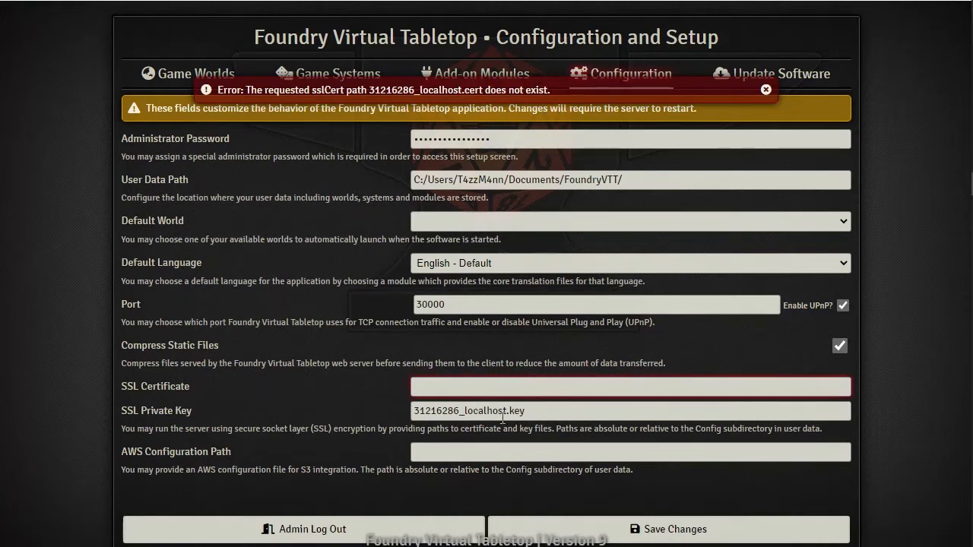
pyautogui.moveTo(570, 414); pyautogui.dragTo(291, 398)
pyautogui.press('BackSpace')
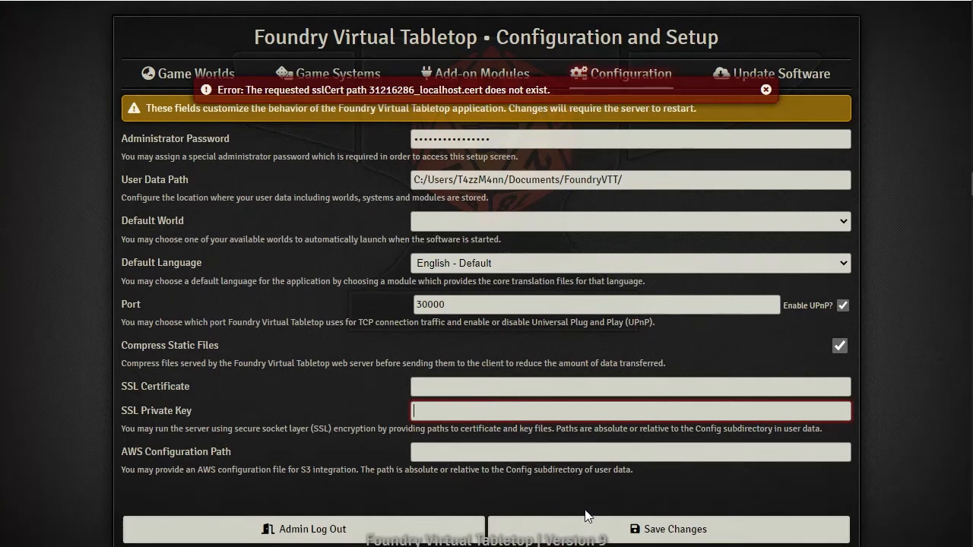
pyautogui.click(765, 90)
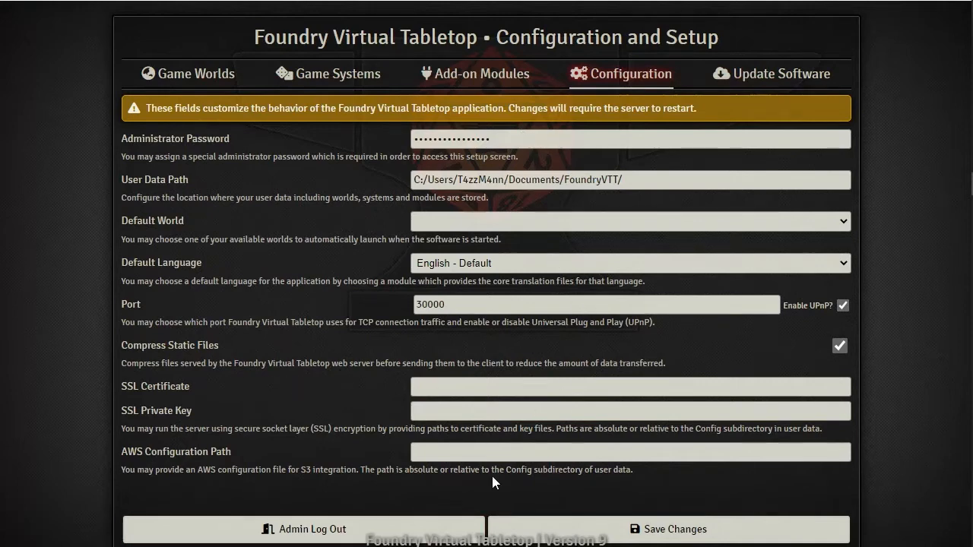
pyautogui.click(889, 2)
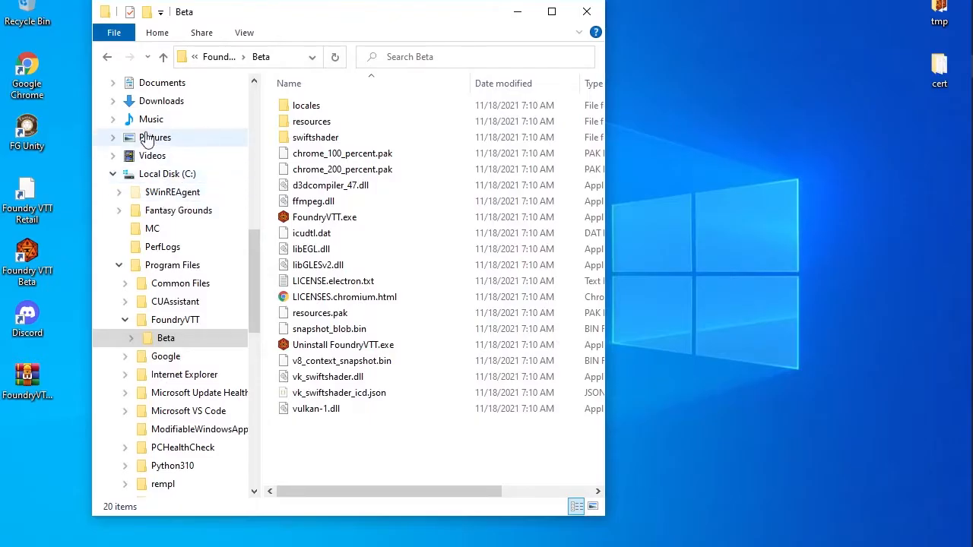
# In Documents > FoundryVTT > Config, select the 31216286_localhost .key and .cert files
pyautogui.click(160, 83)
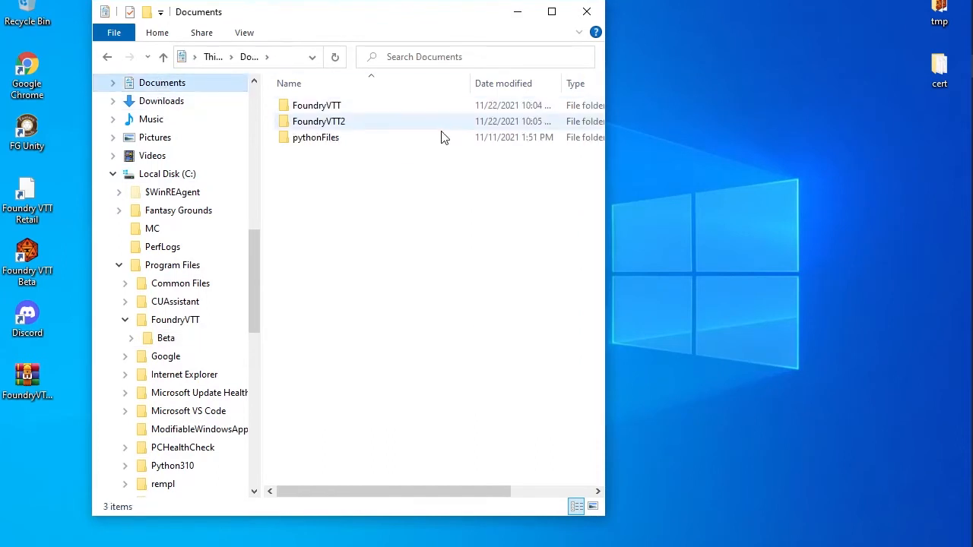
pyautogui.doubleClick(310, 106)
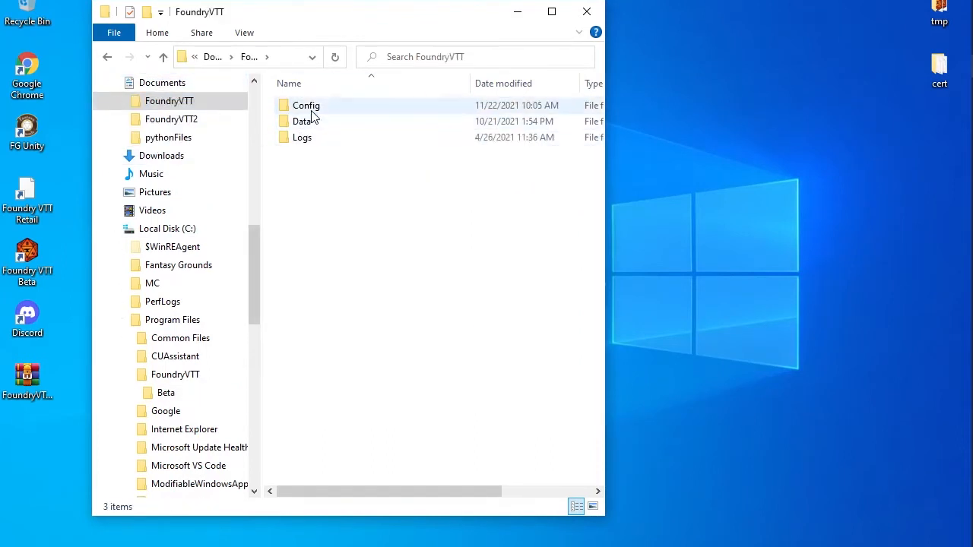
pyautogui.click(307, 110)
pyautogui.doubleClick(298, 112)
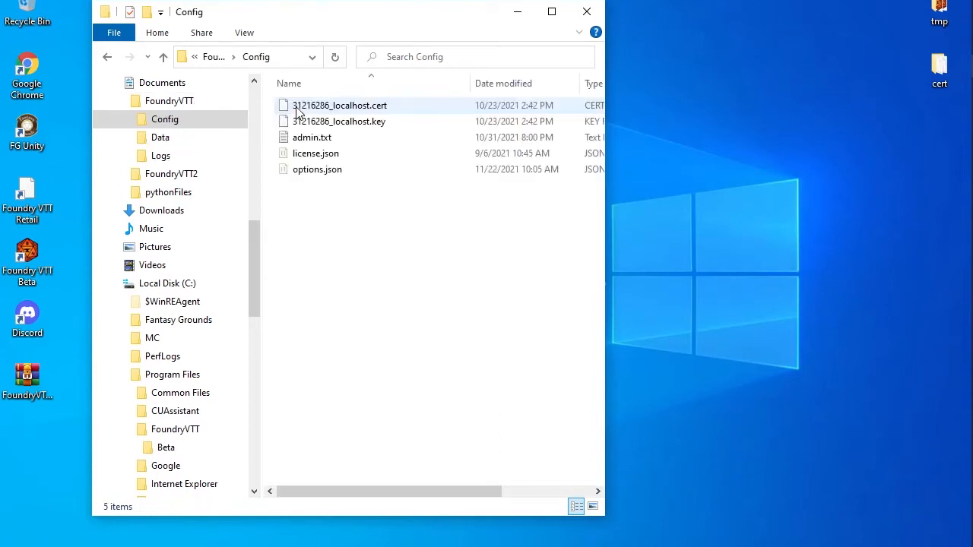
pyautogui.click(348, 120)
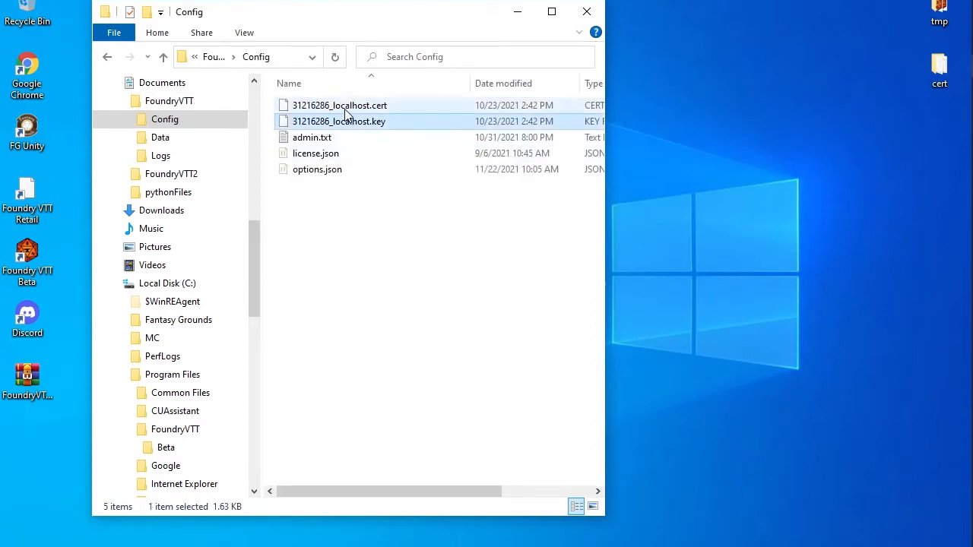
pyautogui.keyDown('ctrl'); pyautogui.click(346, 108); pyautogui.keyUp('ctrl')
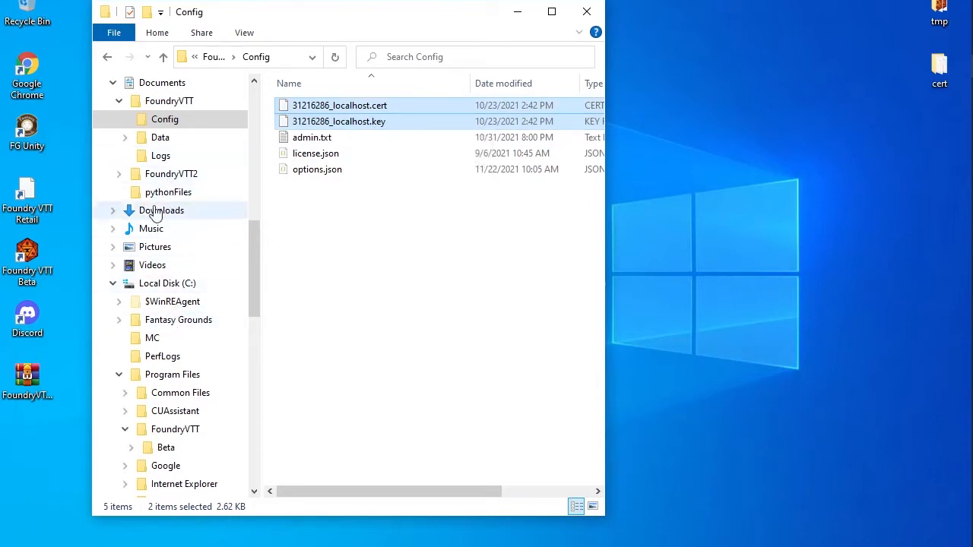
# Paste the certificate and key files into FoundryVTT2's Config folder
pyautogui.click(118, 174)
pyautogui.click(158, 196)
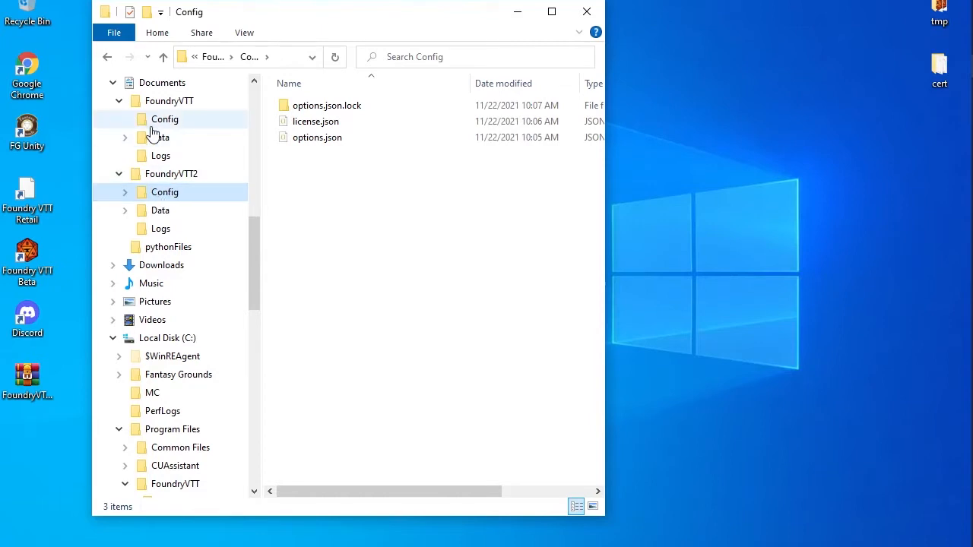
pyautogui.click(152, 124)
pyautogui.click(164, 196)
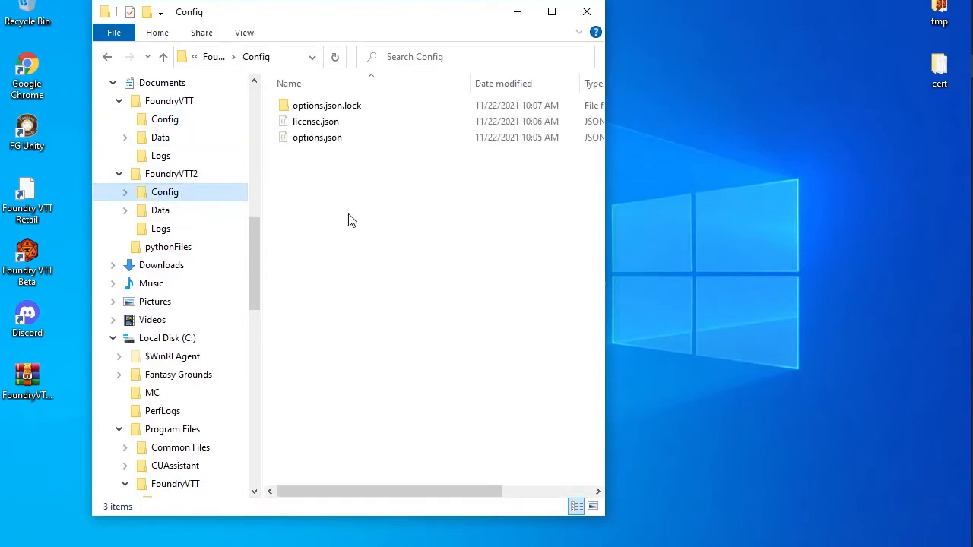
pyautogui.click(327, 209)
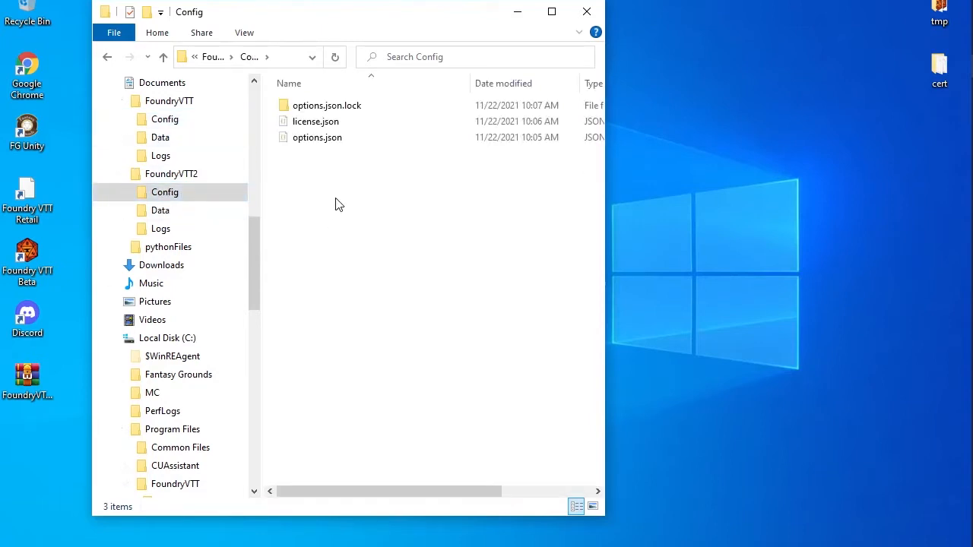
pyautogui.hotkey('ctrl', 'v')
pyautogui.click(310, 174)
pyautogui.click(346, 126)
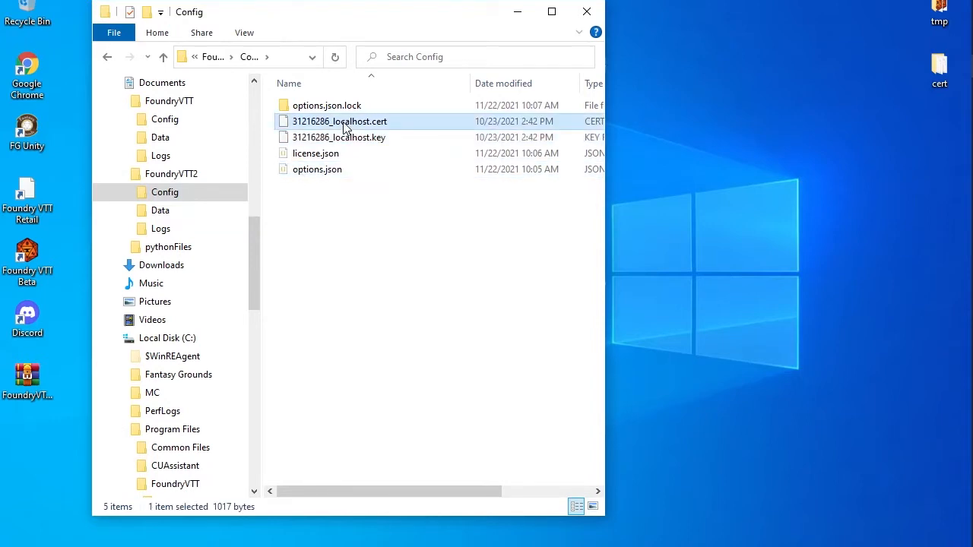
# Copy the certificate file's name and paste it into the SSL Certificate field
pyautogui.click(342, 124)
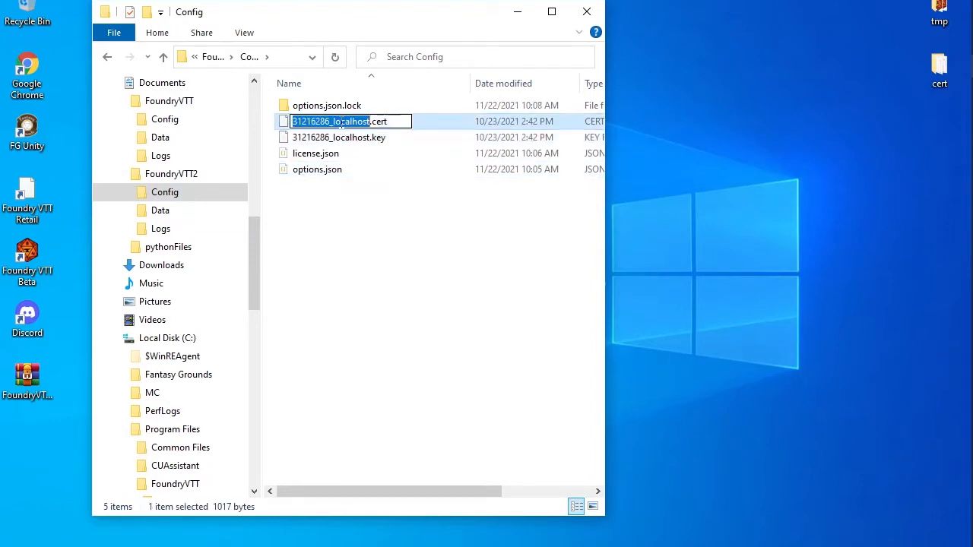
pyautogui.rightClick(339, 118)
pyautogui.click(387, 174)
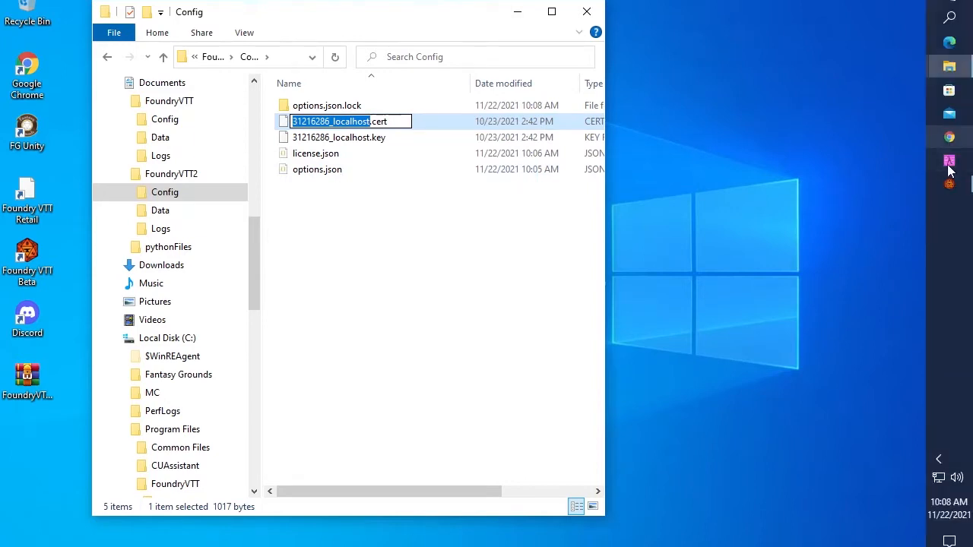
pyautogui.click(949, 184)
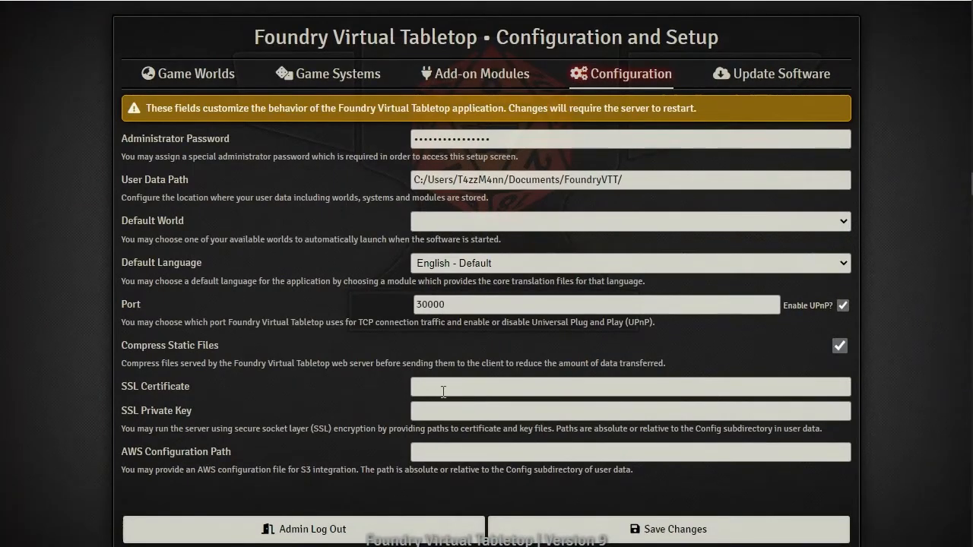
pyautogui.hotkey('ctrl', 'v')
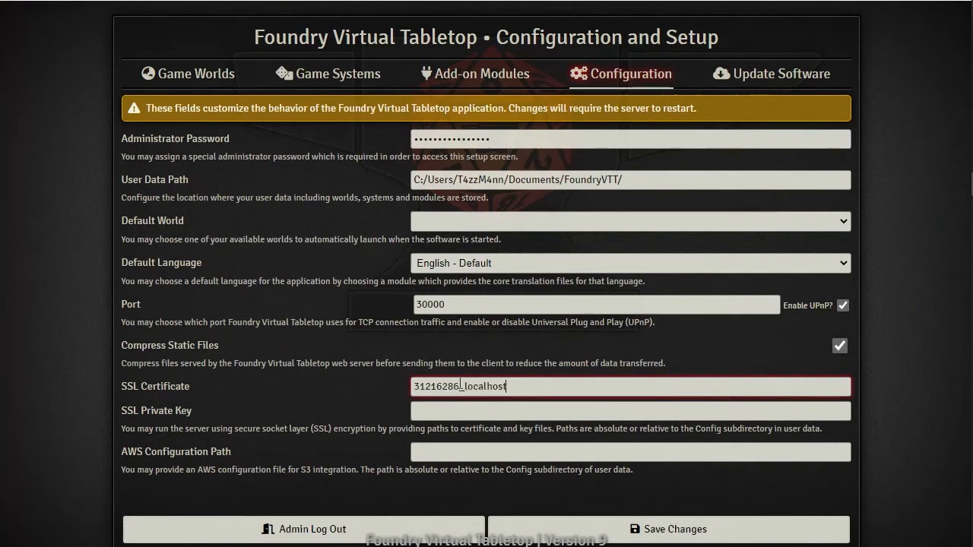
pyautogui.moveTo(516, 386); pyautogui.dragTo(247, 385)
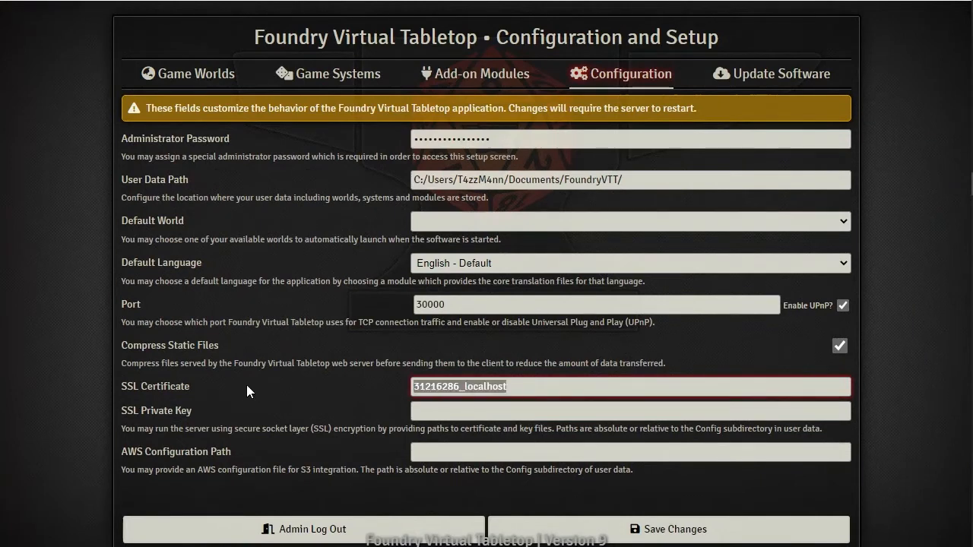
pyautogui.click(529, 386)
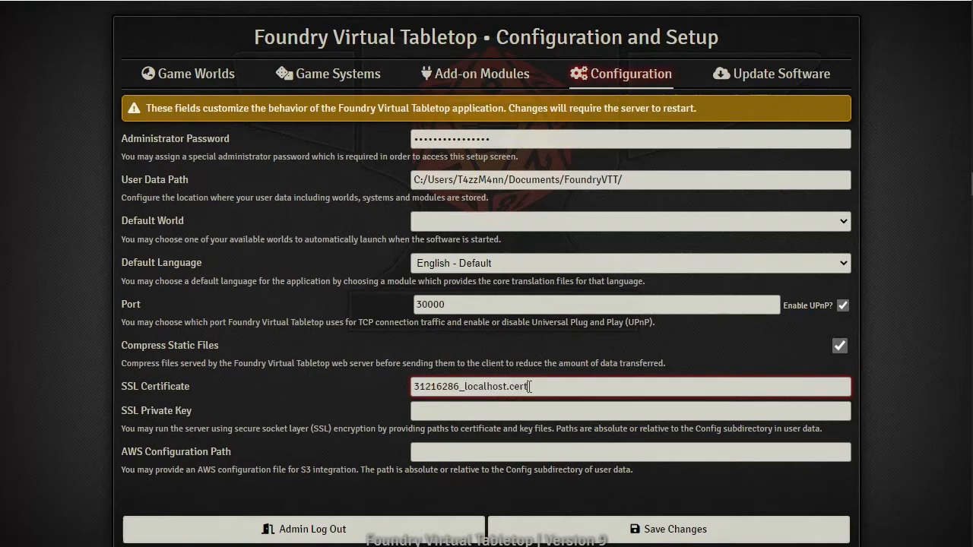
# Go back to the Config folder window and copy the 31216286_localhost.key file name
pyautogui.moveTo(971, 3)
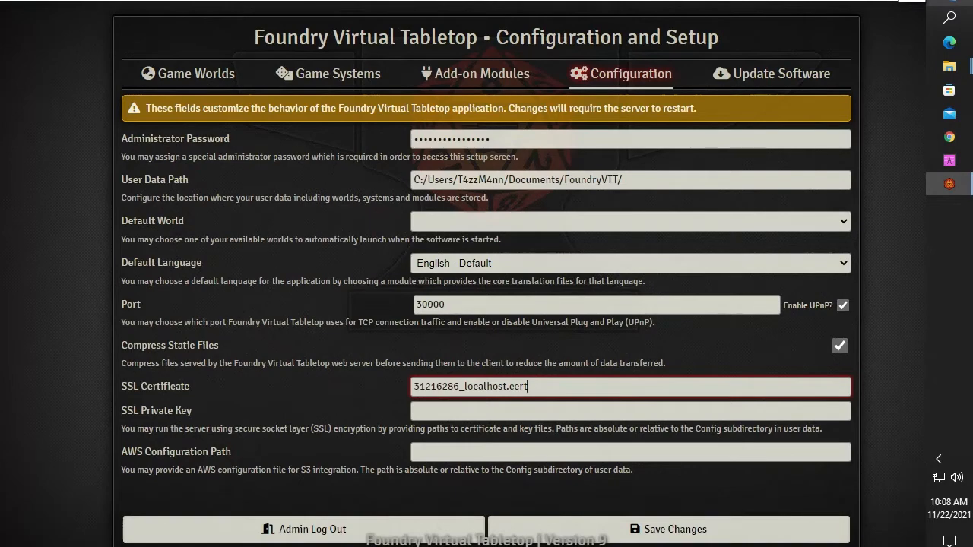
pyautogui.click(948, 66)
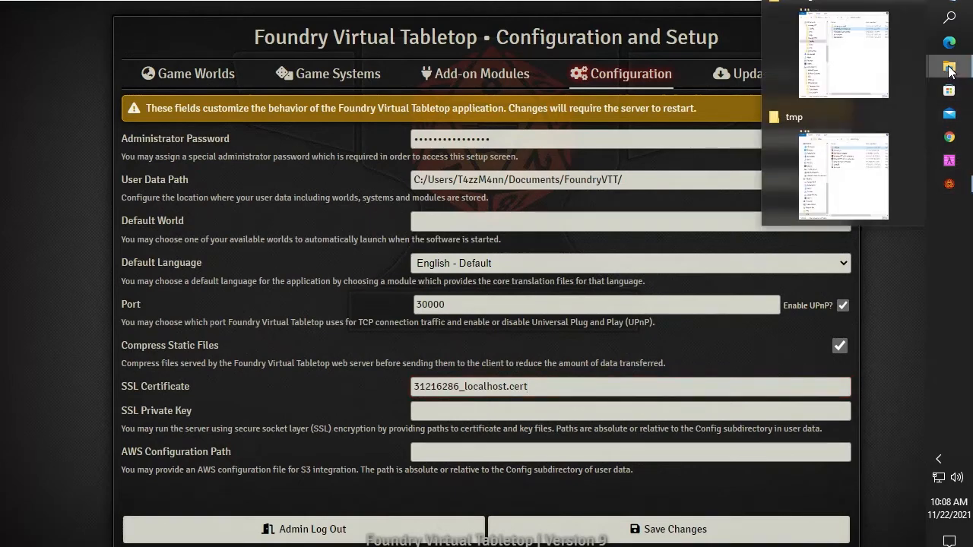
pyautogui.click(857, 192)
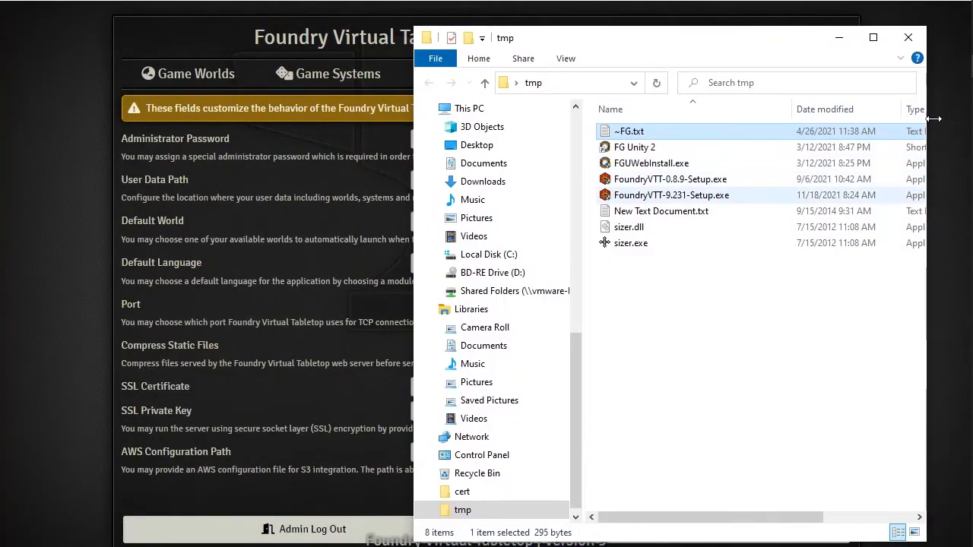
pyautogui.click(949, 72)
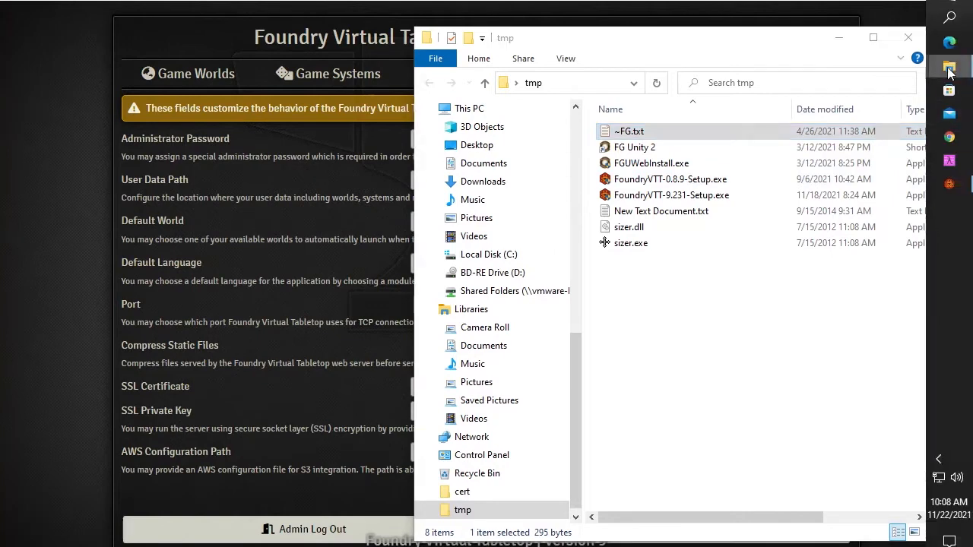
pyautogui.click(859, 67)
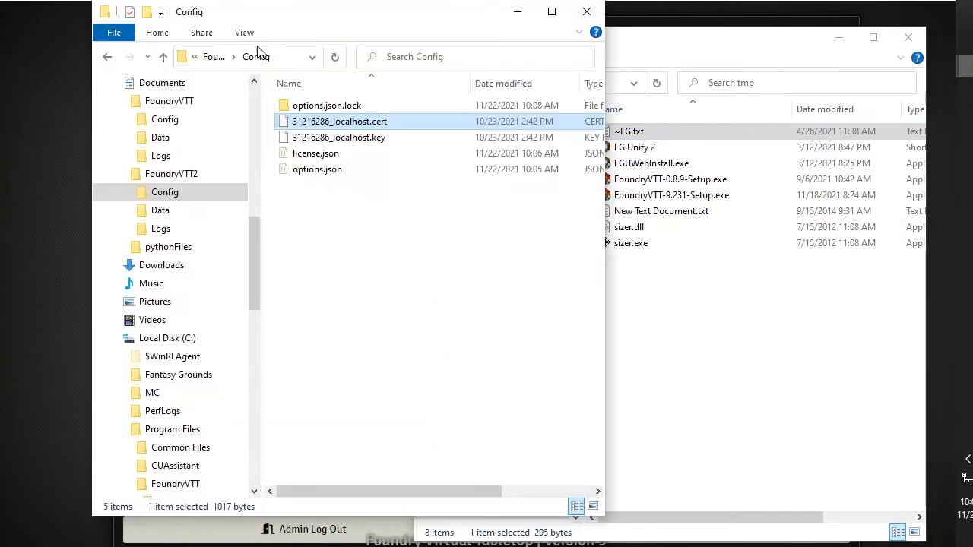
pyautogui.click(382, 144)
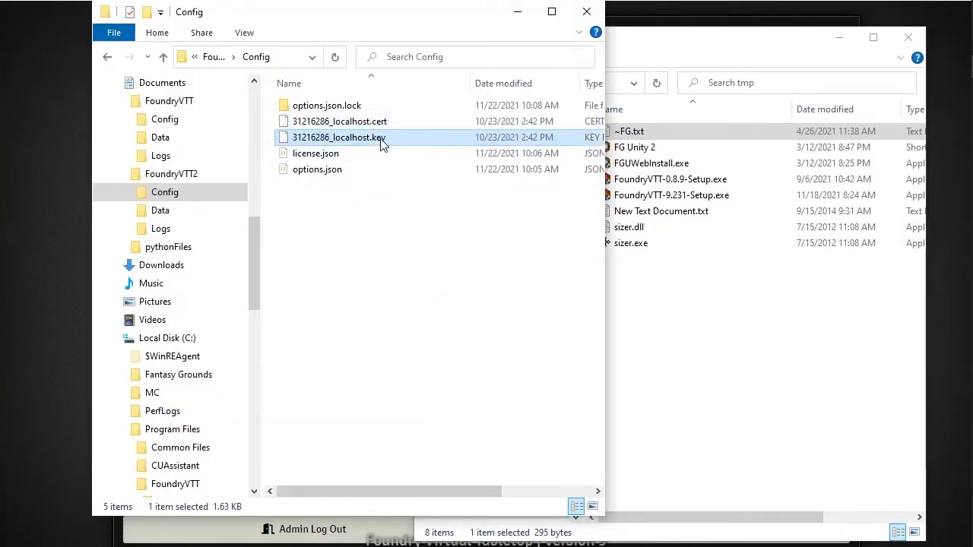
pyautogui.click(376, 144)
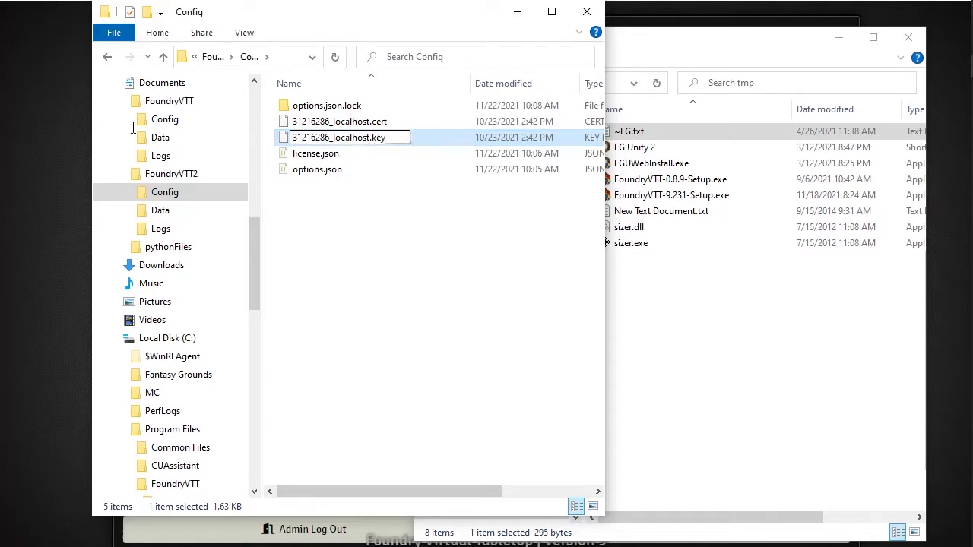
pyautogui.hotkey('ctrl', 'a')
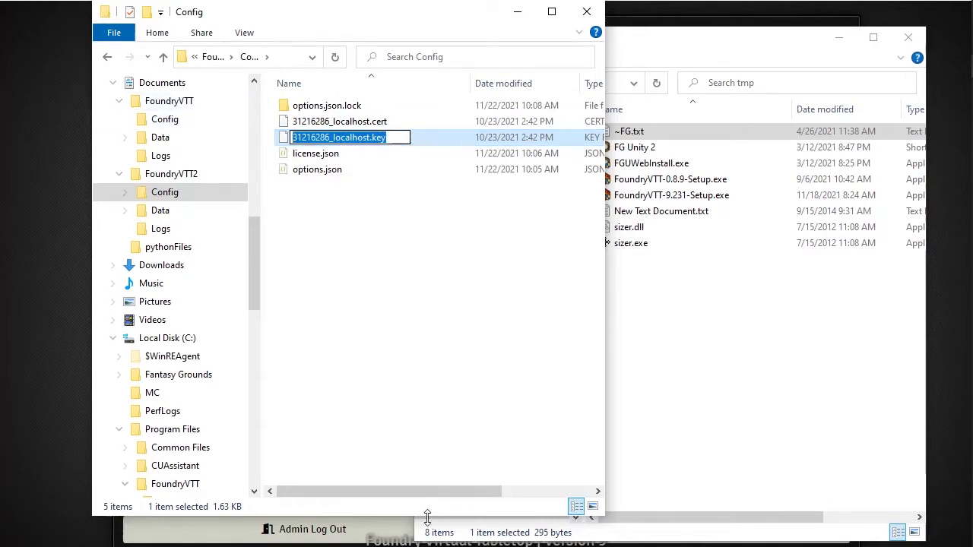
# Paste 31216286_localhost.key into SSL Private Key and save the configuration
pyautogui.click(70, 448)
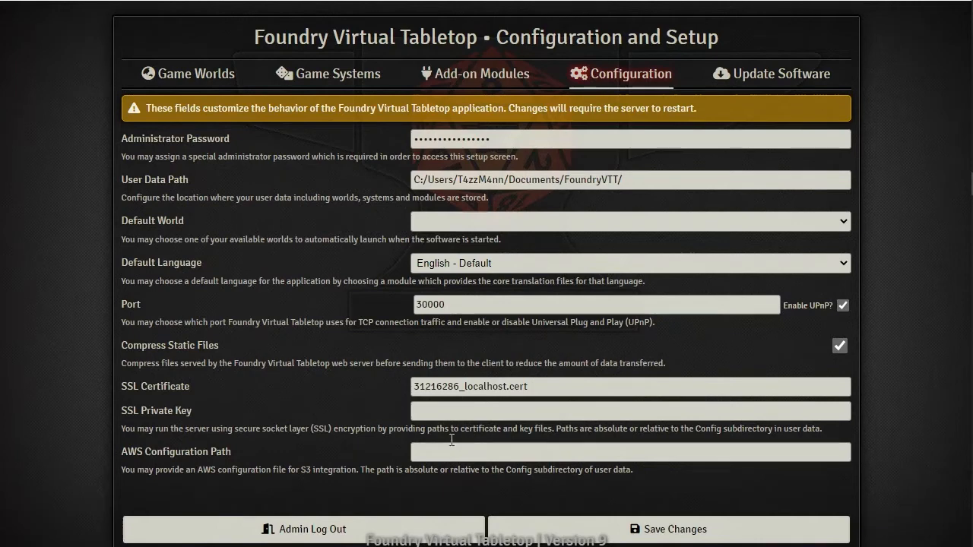
pyautogui.click(450, 412)
pyautogui.hotkey('ctrl', 'v')
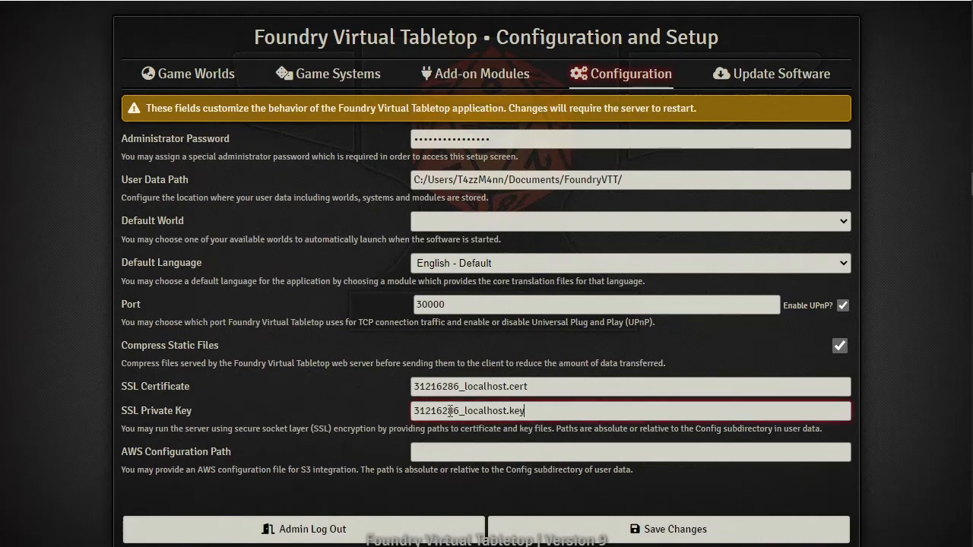
pyautogui.click(669, 529)
pyautogui.click(418, 332)
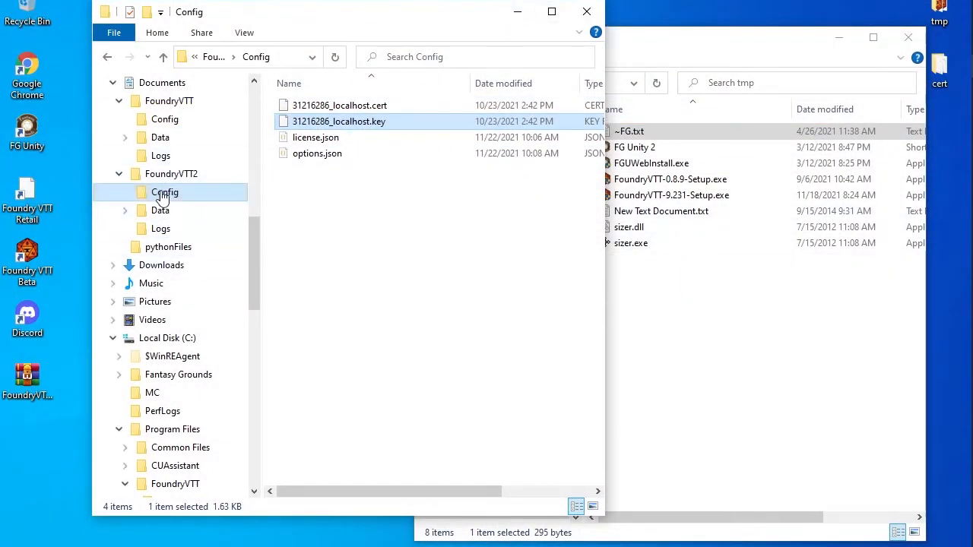
# Collapse the FoundryVTT folders in Explorer's tree and open FoundryVTT.rar from the desktop
pyautogui.click(117, 174)
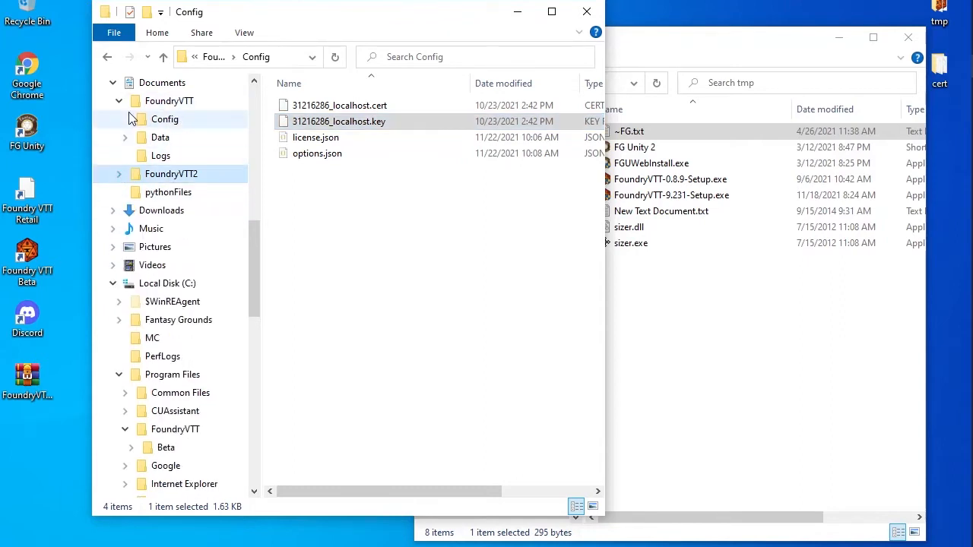
pyautogui.click(119, 102)
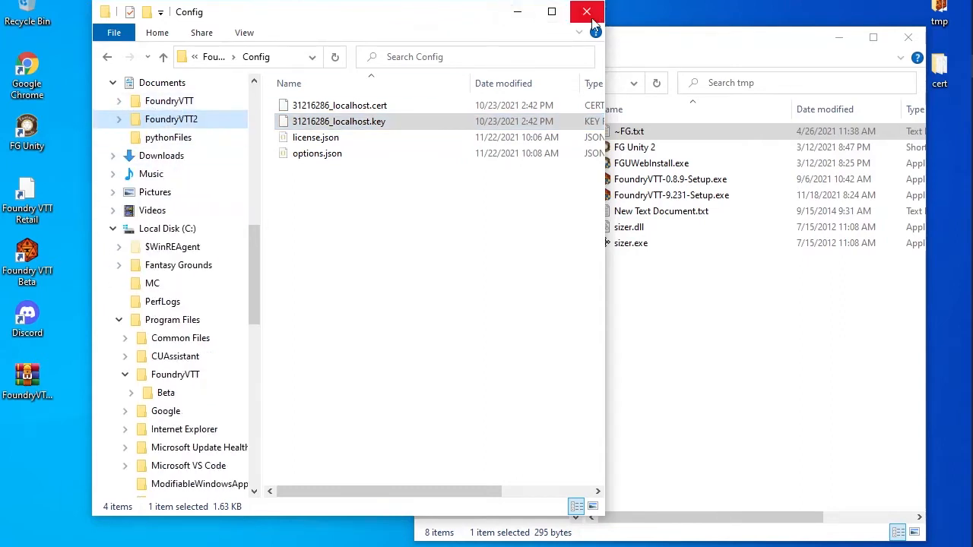
pyautogui.click(745, 38)
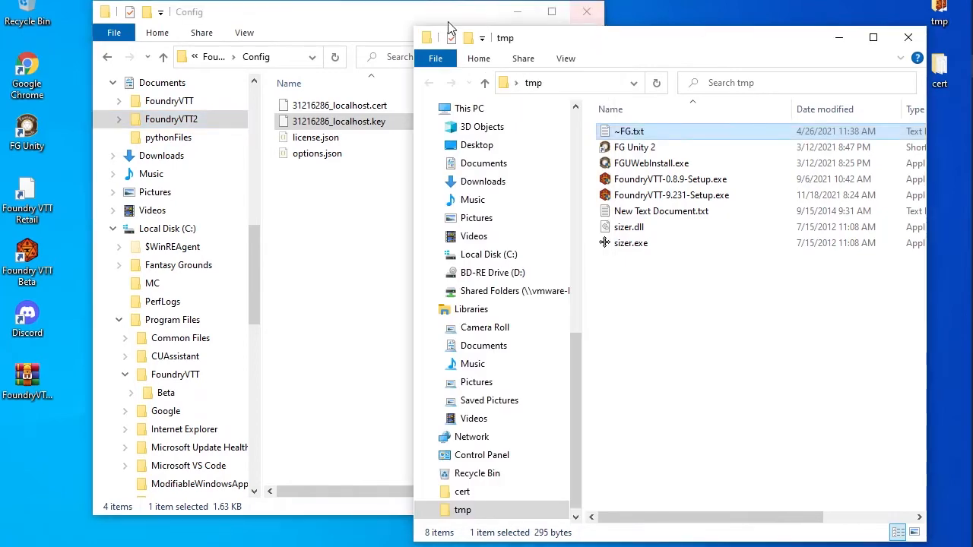
pyautogui.doubleClick(21, 384)
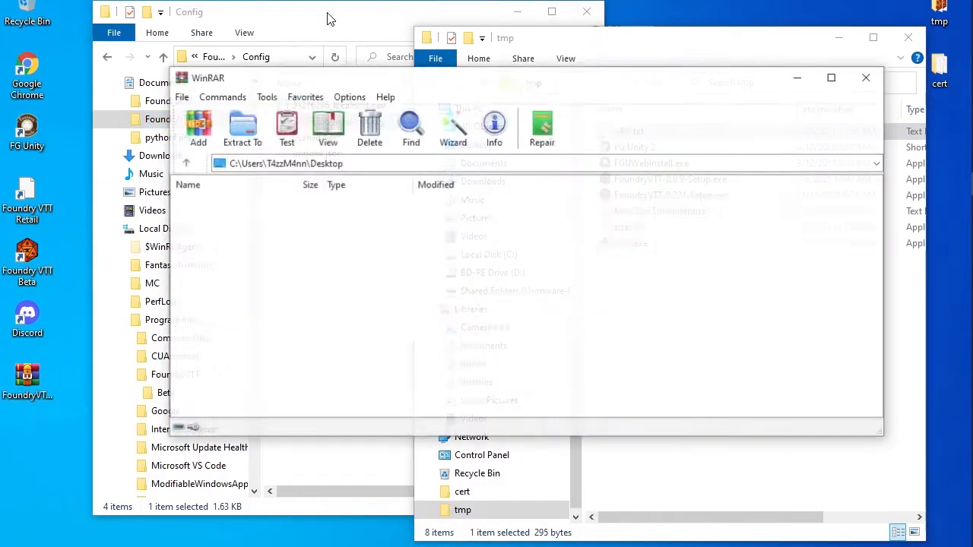
# Show C:\Program Files\FoundryVTT, containing only Beta, in File Explorer
pyautogui.click(236, 43)
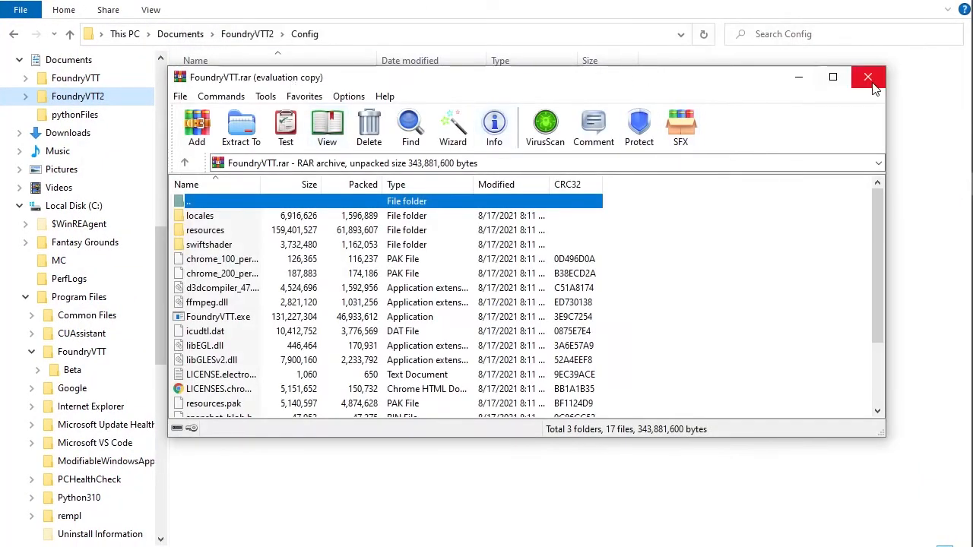
pyautogui.click(399, 10)
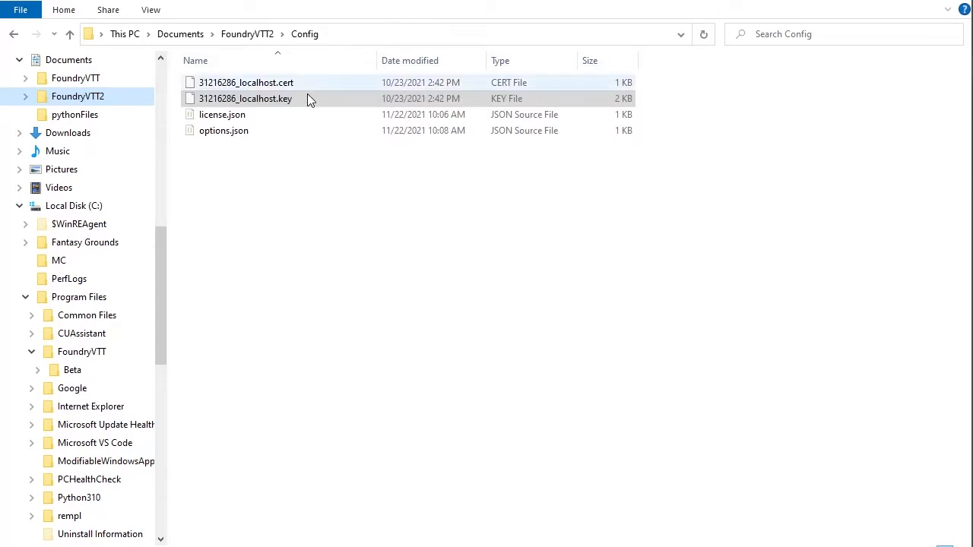
pyautogui.click(80, 353)
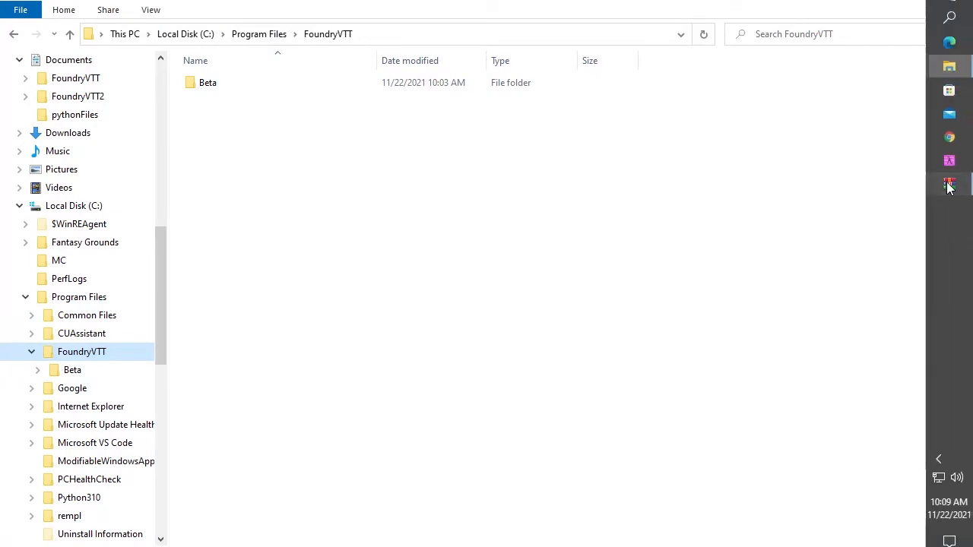
# Drag all FoundryVTT.rar entries into Program Files\FoundryVTT, granting administrator permission
pyautogui.click(949, 184)
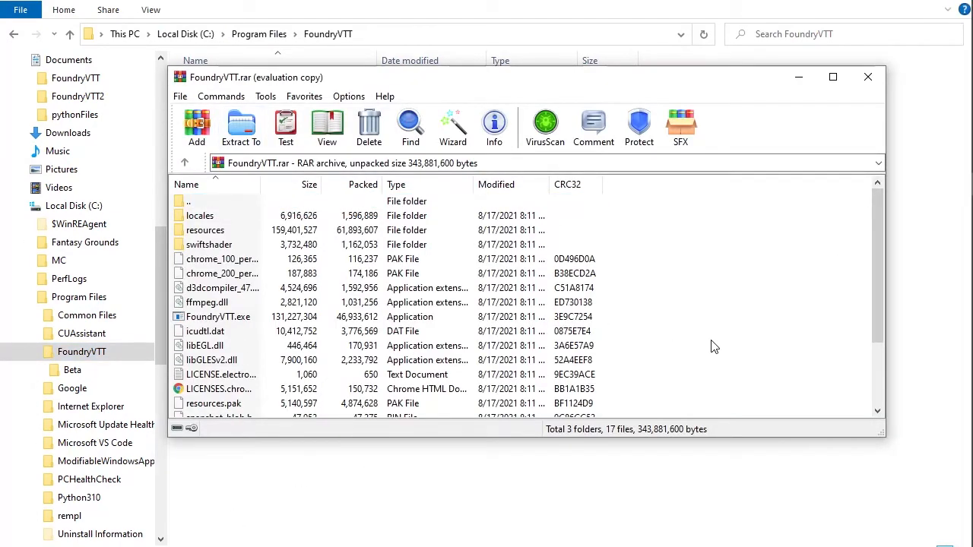
pyautogui.hotkey('ctrl', 'a')
pyautogui.moveTo(430, 327); pyautogui.dragTo(458, 517)
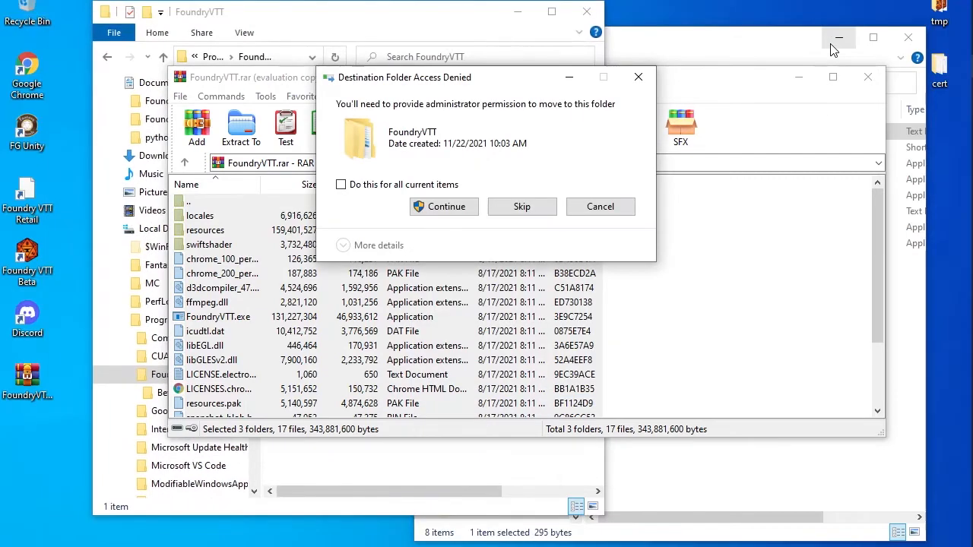
pyautogui.click(439, 214)
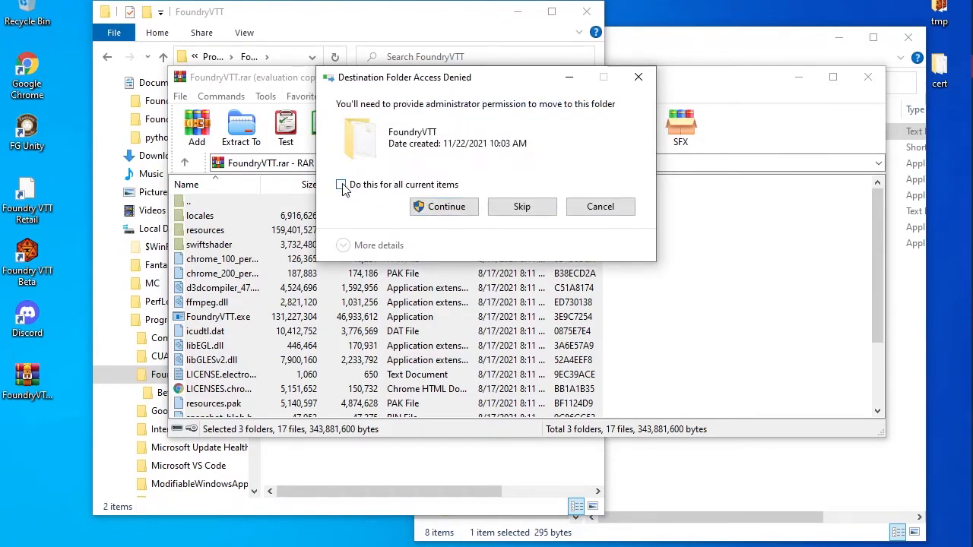
pyautogui.click(430, 211)
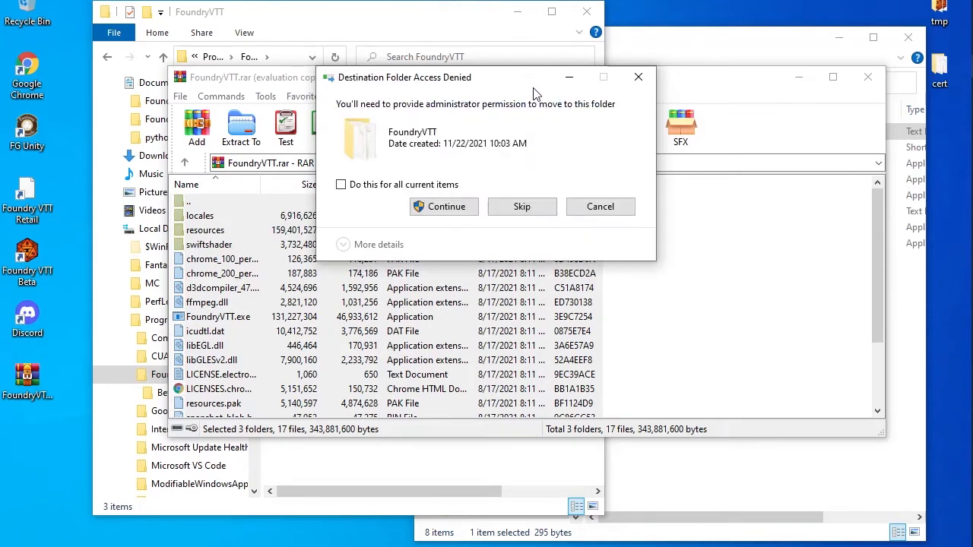
pyautogui.moveTo(535, 92); pyautogui.dragTo(245, 50)
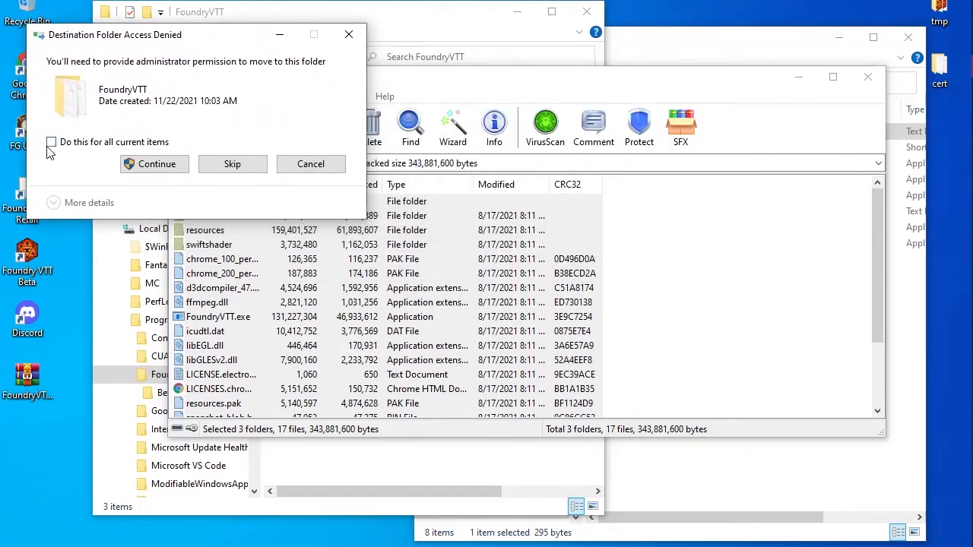
pyautogui.click(152, 163)
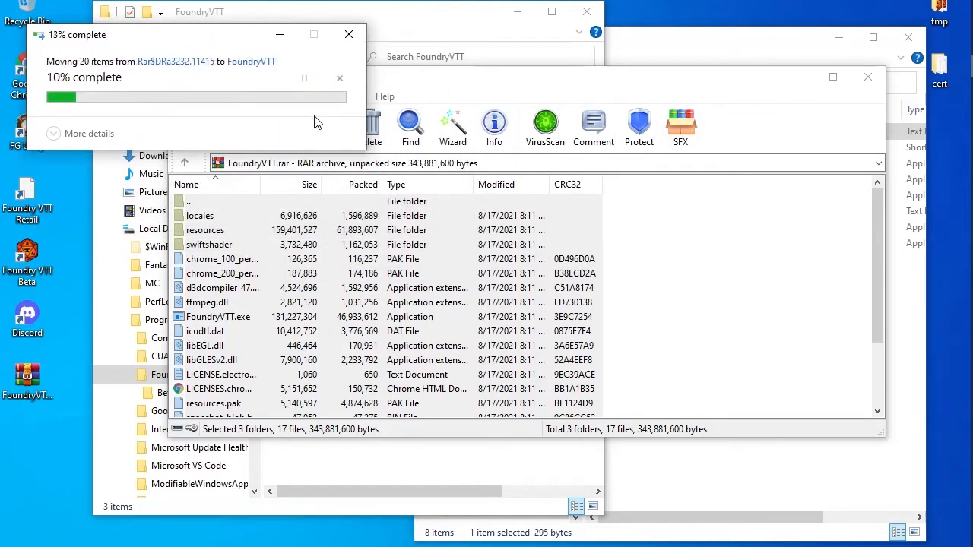
# Check the extracted files, then close WinRAR and minimize the tmp window
pyautogui.click(387, 19)
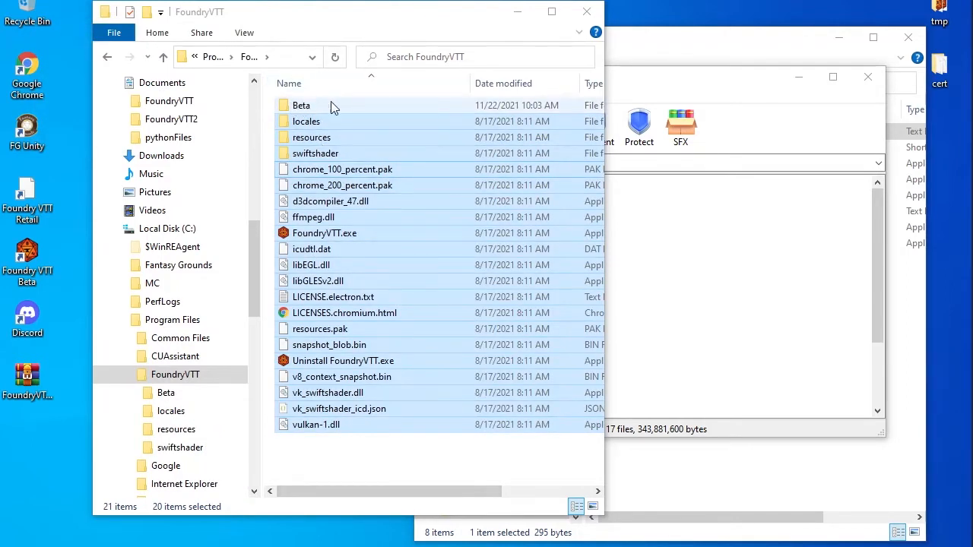
pyautogui.click(63, 345)
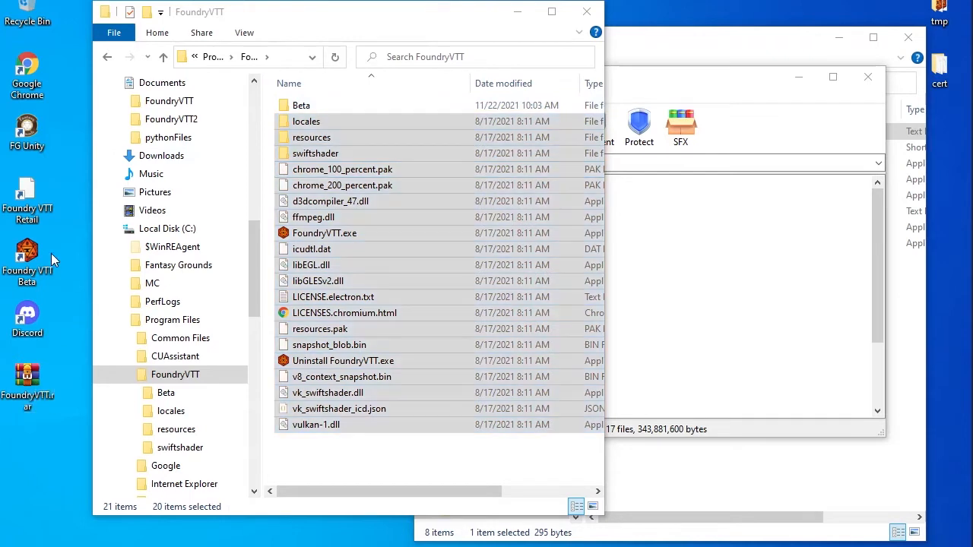
pyautogui.click(40, 192)
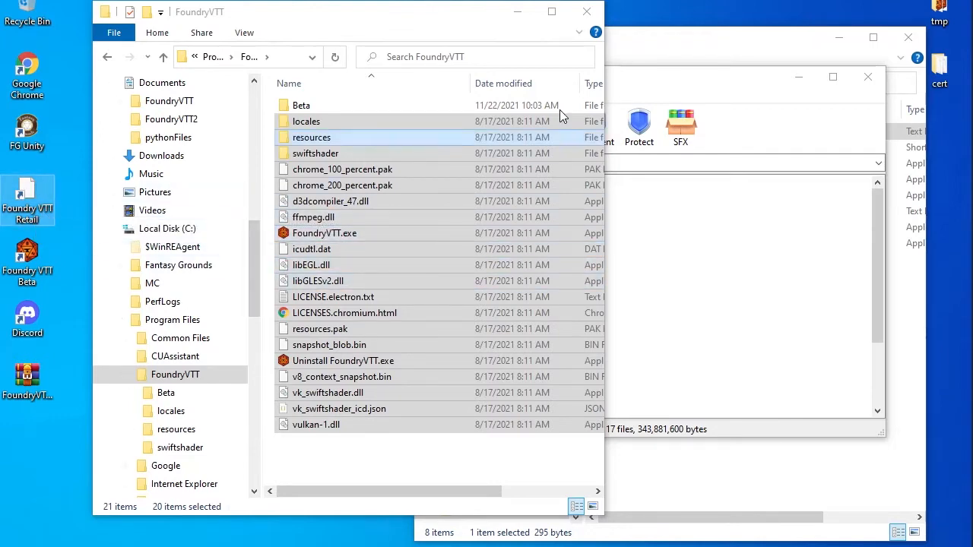
pyautogui.click(867, 77)
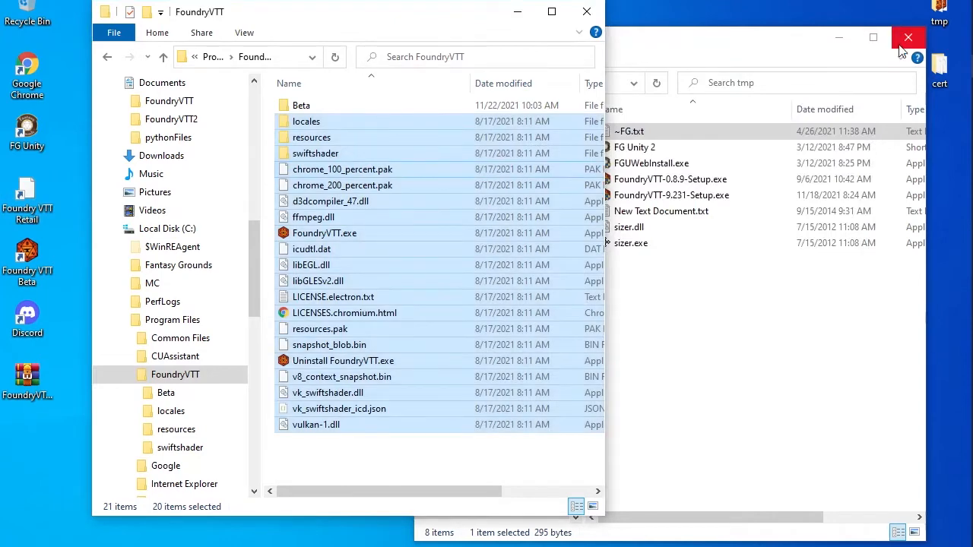
pyautogui.click(839, 42)
pyautogui.click(839, 42)
pyautogui.moveTo(267, 3); pyautogui.dragTo(393, 1)
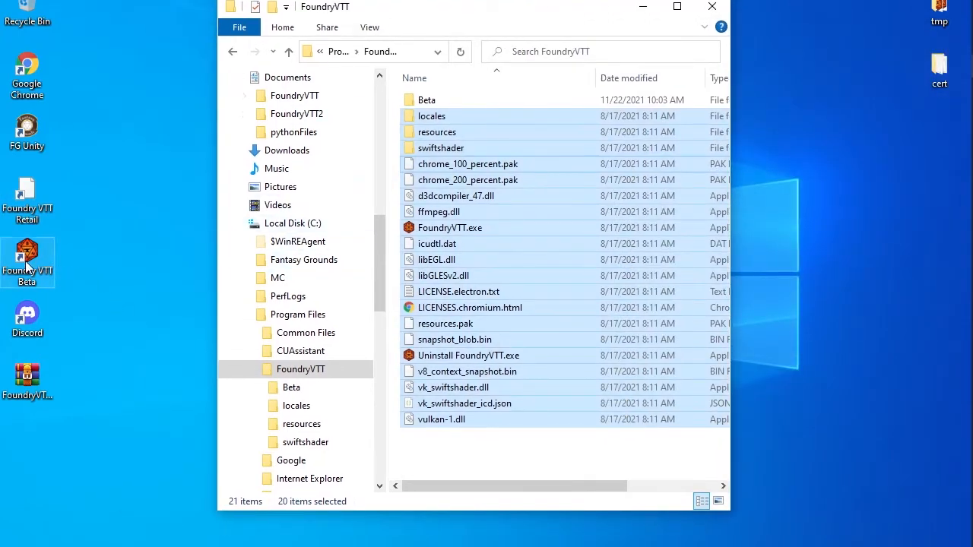
# Launch Foundry VTT Retail and sign in with the administrator password
pyautogui.doubleClick(33, 194)
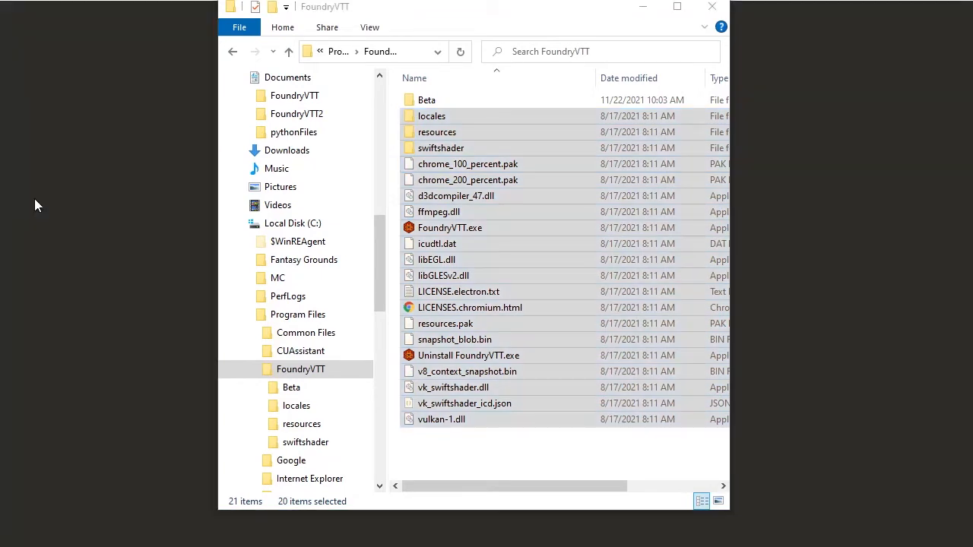
pyautogui.click(642, 8)
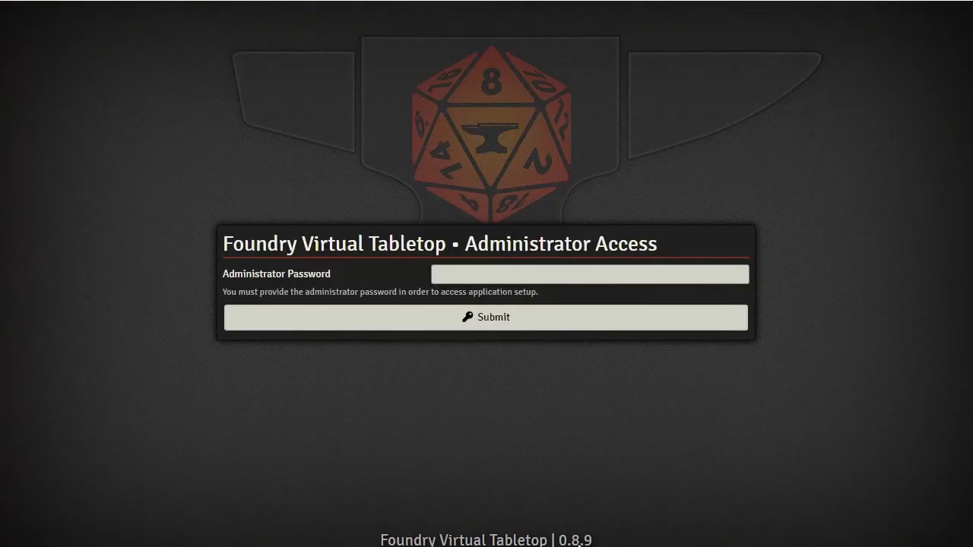
pyautogui.click(466, 275)
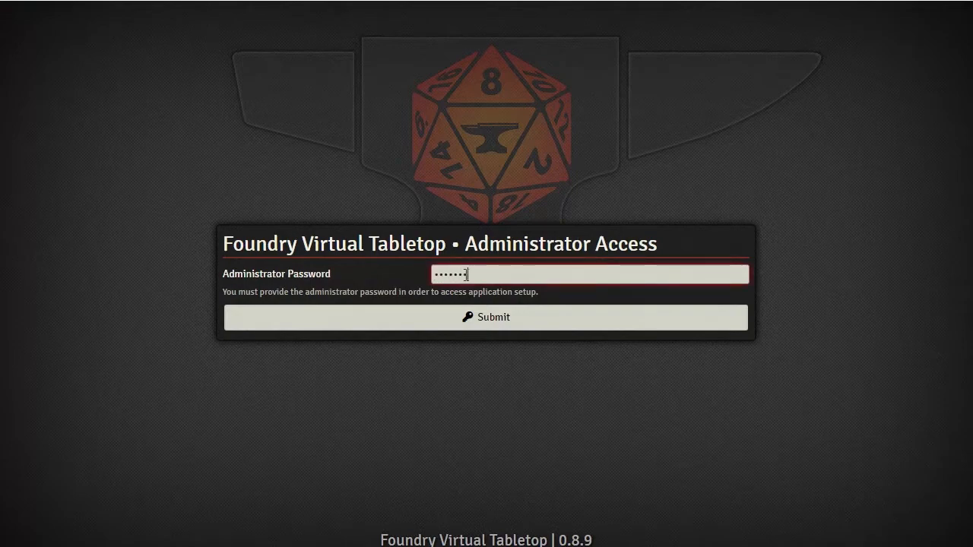
pyautogui.press('Return')
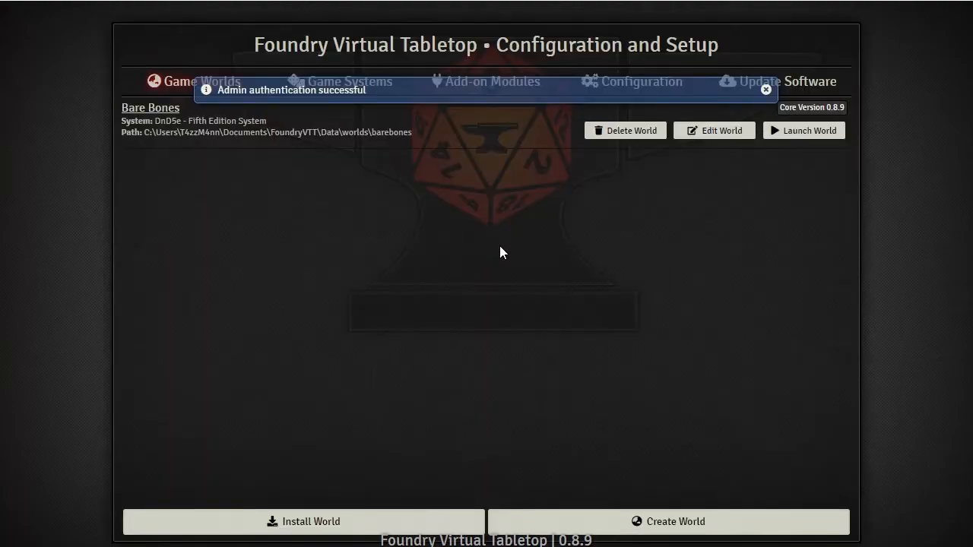
pyautogui.click(766, 90)
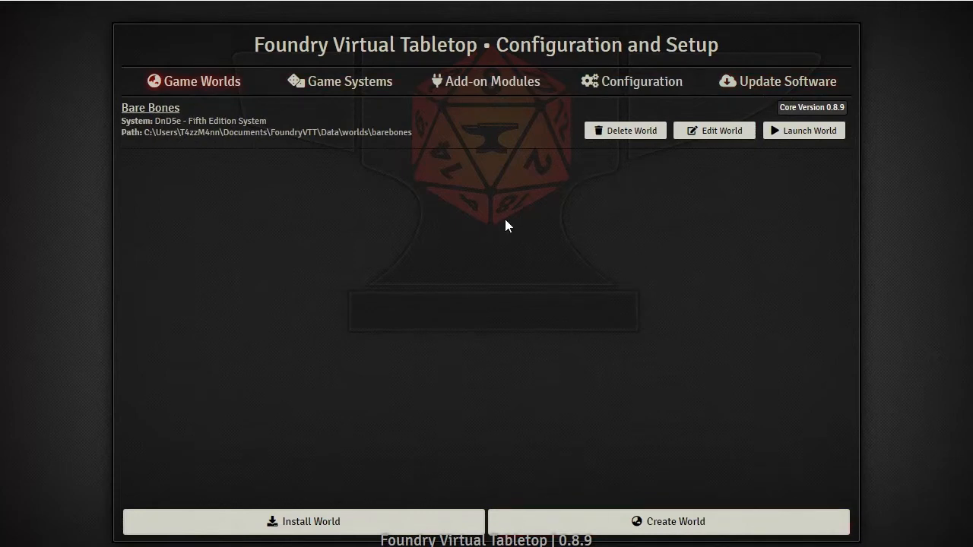
# Append '2' to the User Data Path for FoundryVTT2, save, and confirm the shutdown
pyautogui.click(651, 85)
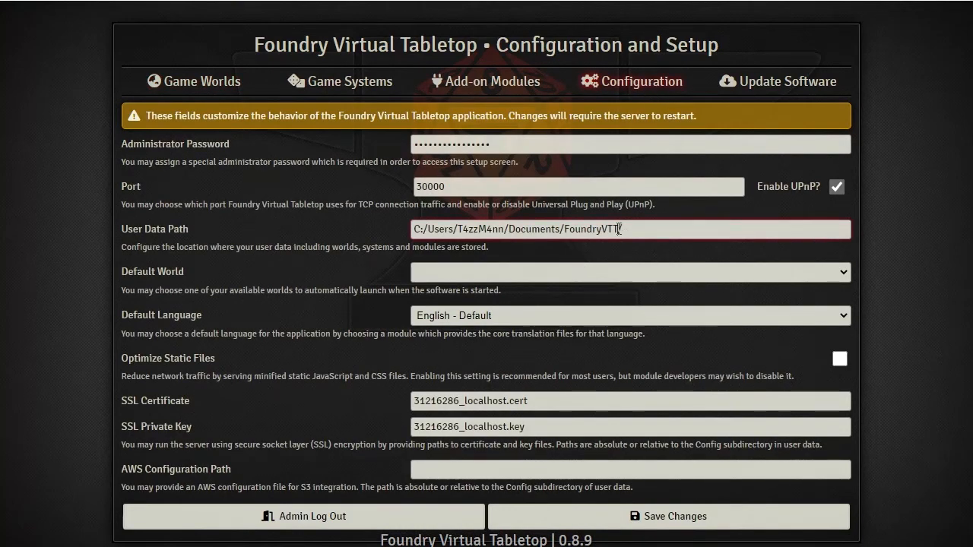
pyautogui.write('2/')
pyautogui.click(675, 516)
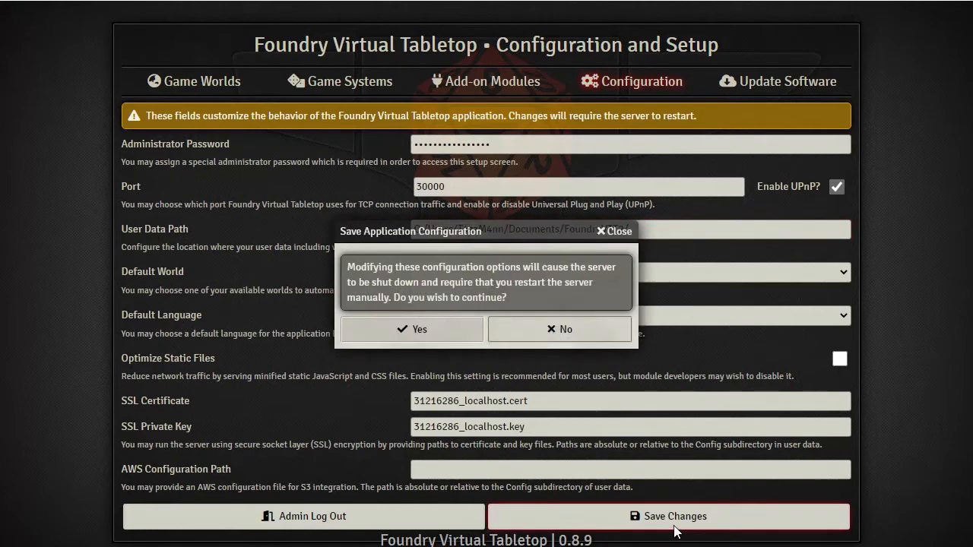
pyautogui.click(415, 328)
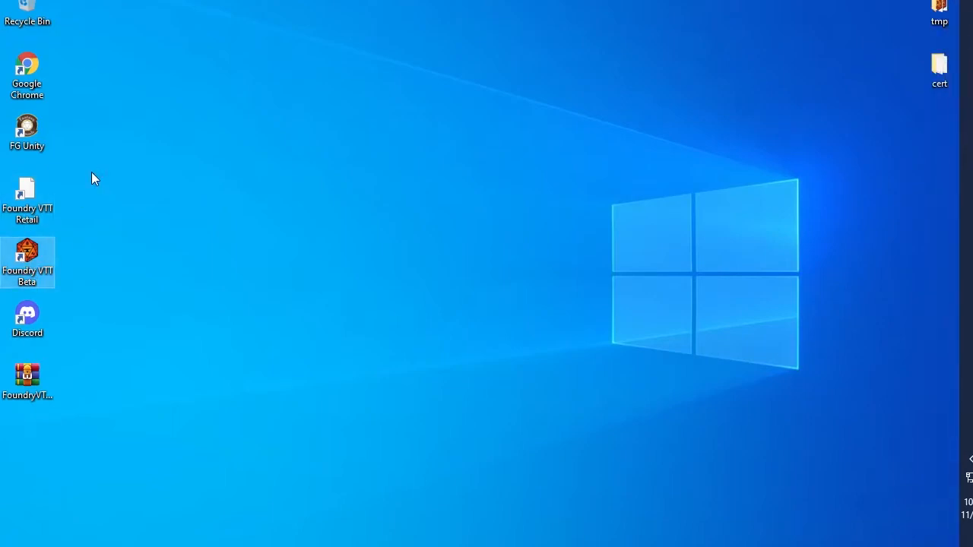
# Run Foundry VTT Retail from its desktop shortcut's context menu
pyautogui.click(25, 192)
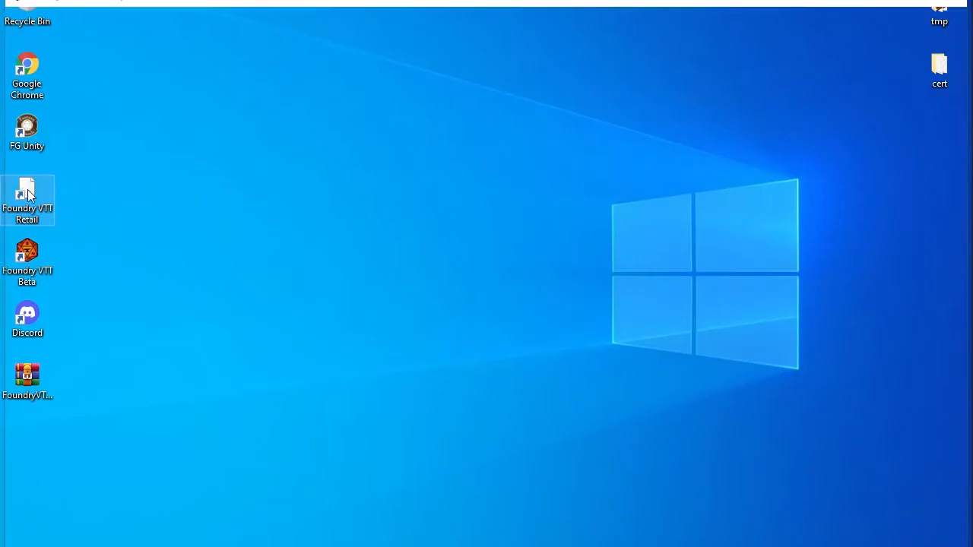
pyautogui.rightClick(28, 190)
pyautogui.click(490, 211)
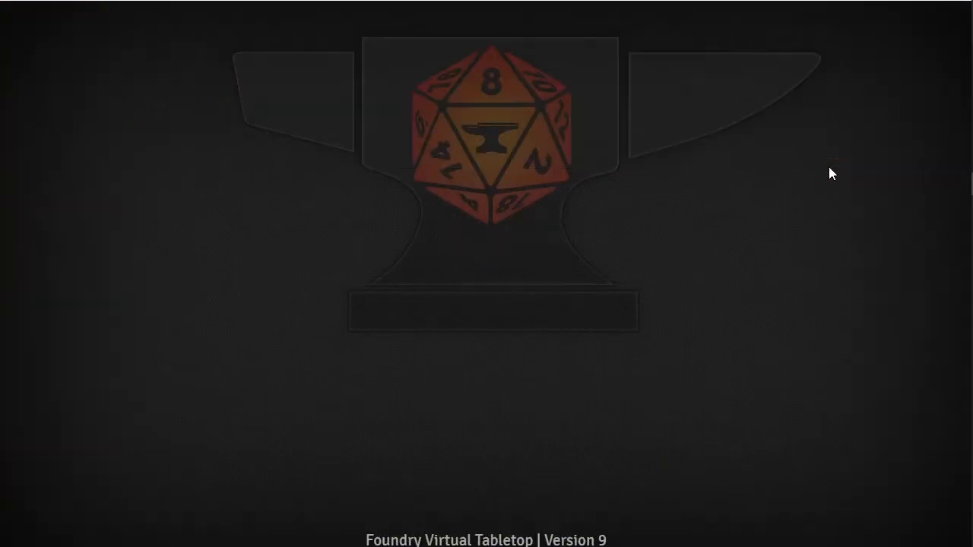
# Join the game session as Gamemaster and open the Scenes sidebar directory
pyautogui.click(346, 161)
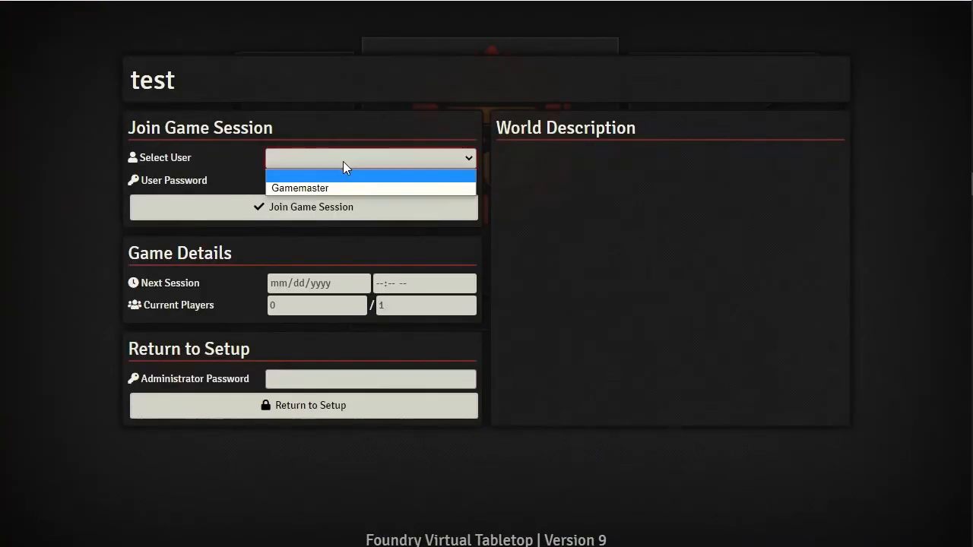
pyautogui.click(322, 189)
pyautogui.click(314, 208)
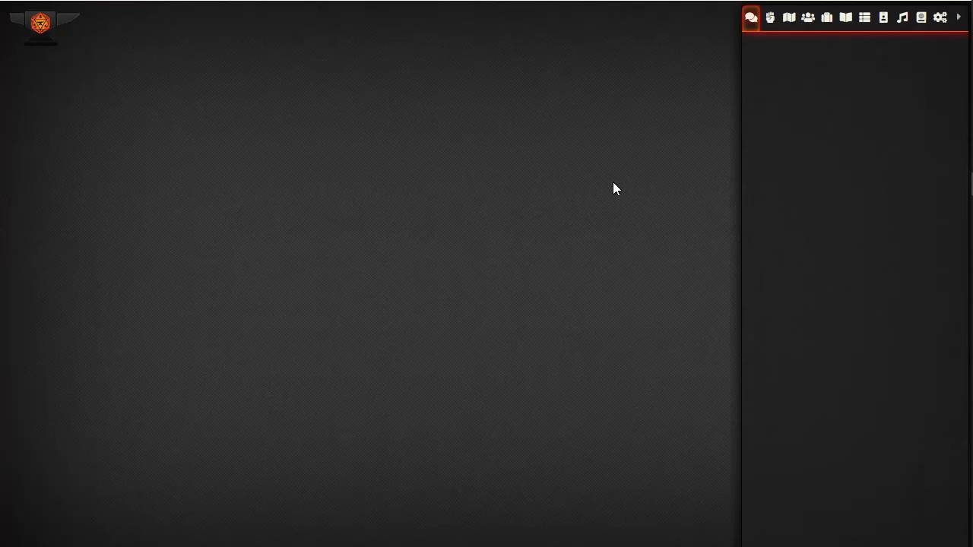
pyautogui.click(882, 20)
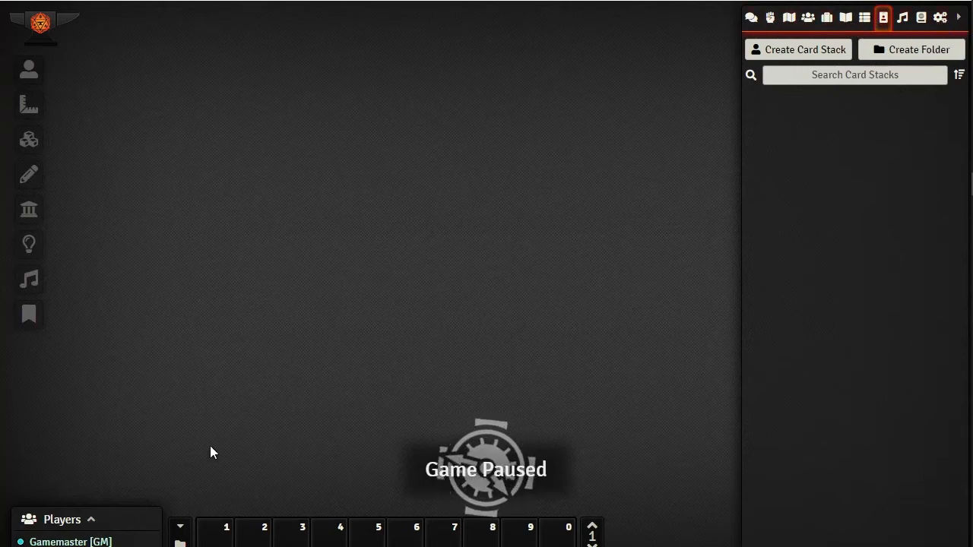
pyautogui.click(790, 21)
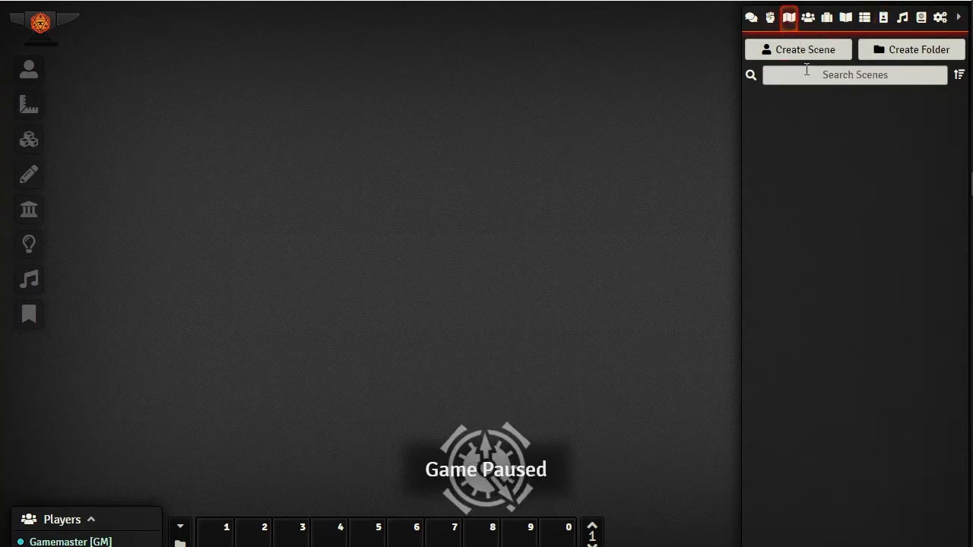
# Create a new scene named test
pyautogui.click(795, 48)
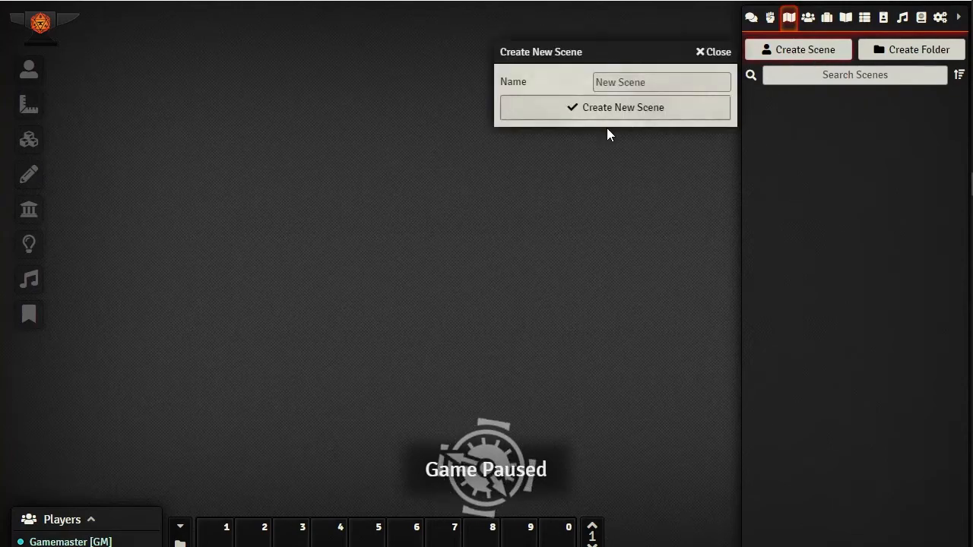
pyautogui.click(628, 79)
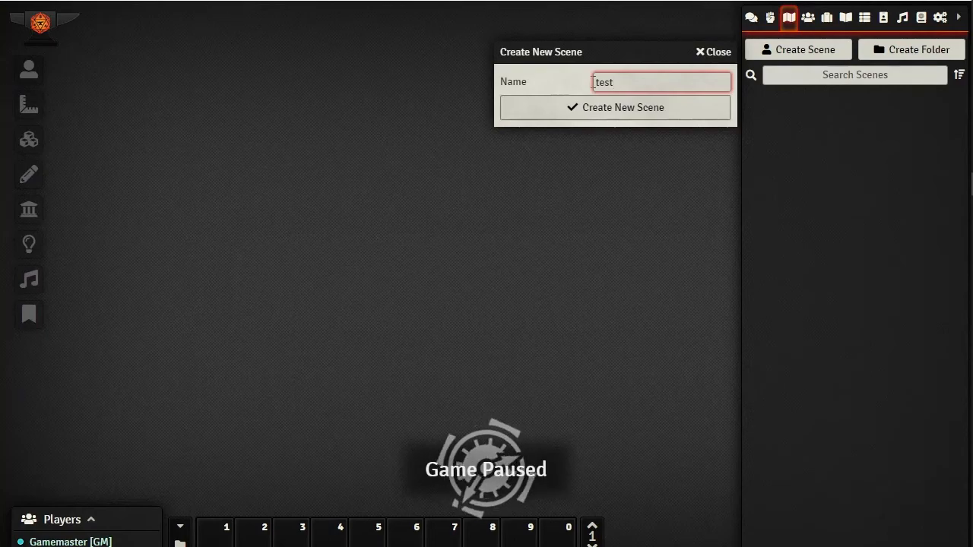
pyautogui.click(583, 108)
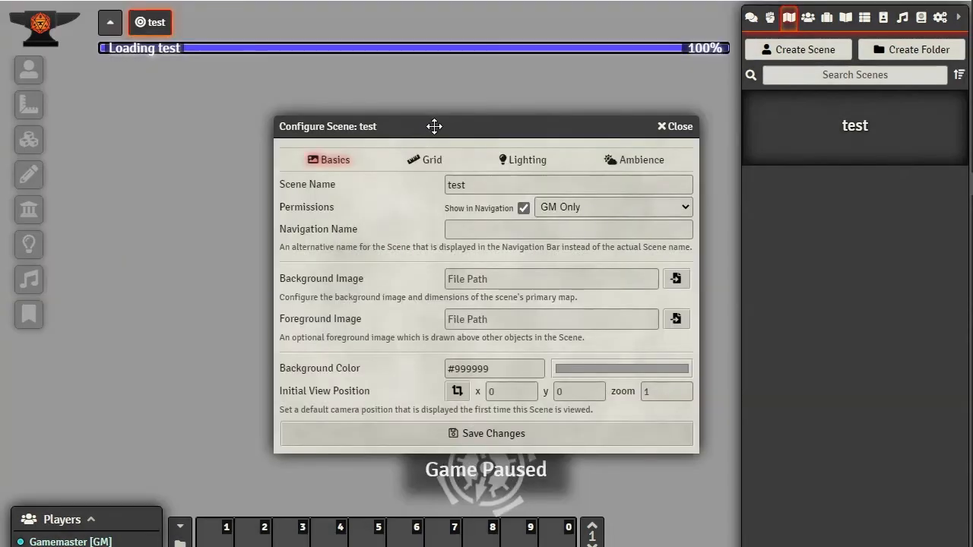
pyautogui.moveTo(414, 132); pyautogui.dragTo(270, 76)
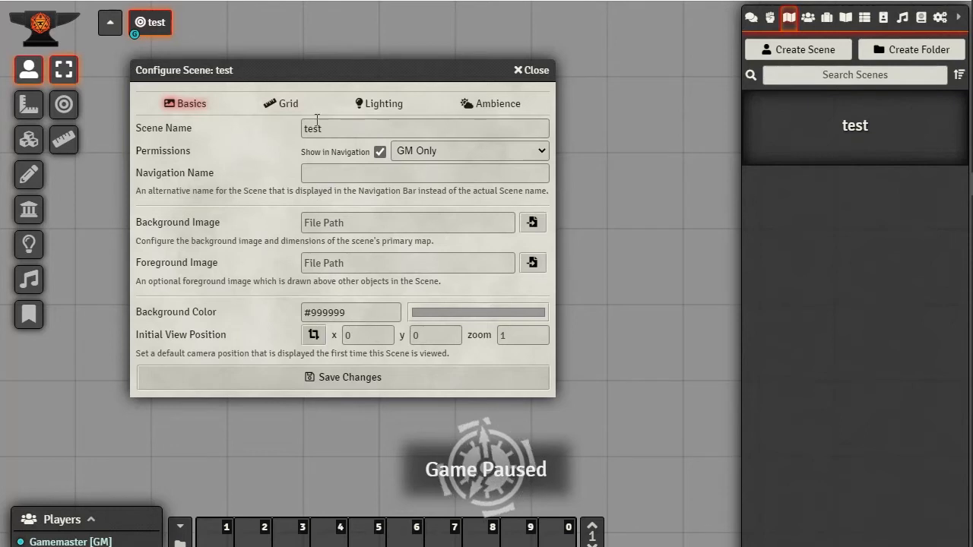
# Review the test scene's Grid, Lighting and Ambience settings, then close Configure Scene
pyautogui.click(283, 105)
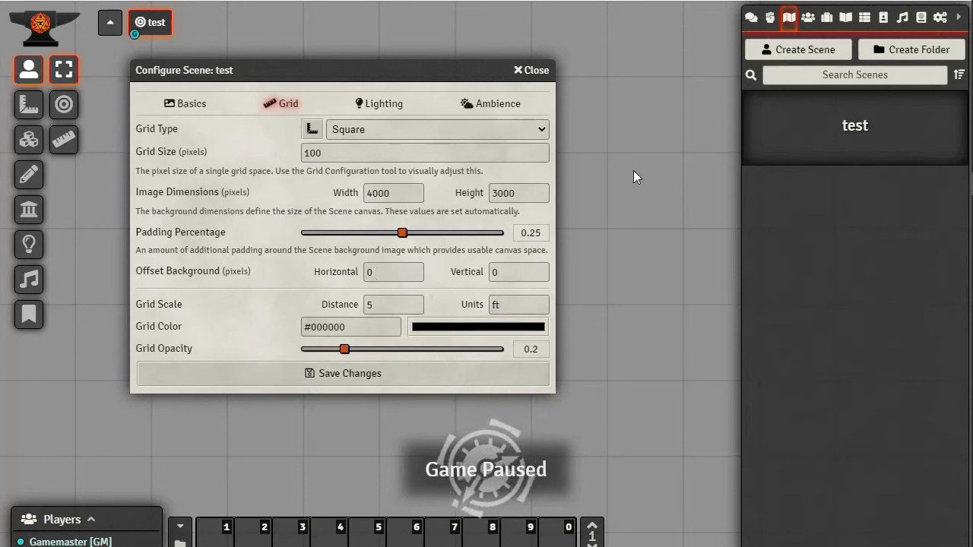
pyautogui.click(391, 269)
pyautogui.click(521, 271)
pyautogui.click(395, 304)
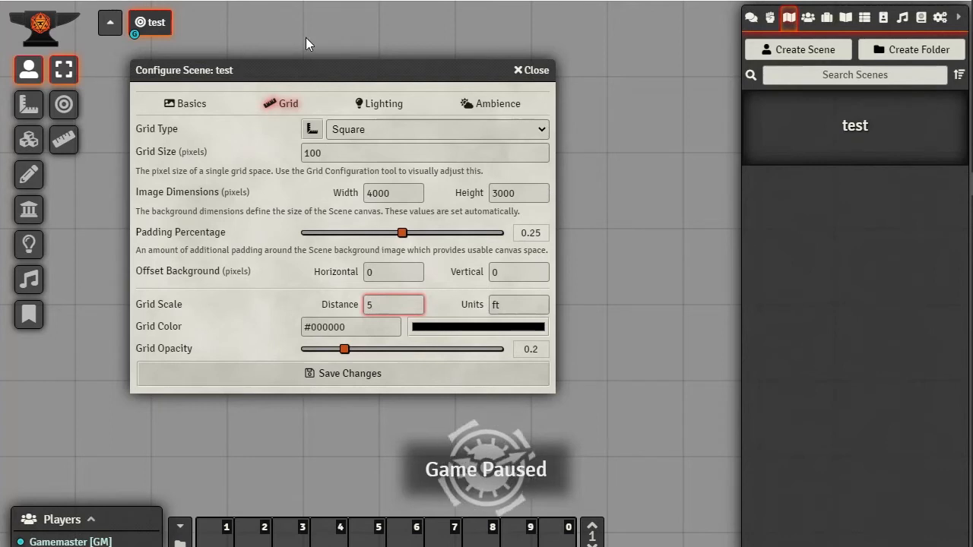
pyautogui.click(374, 108)
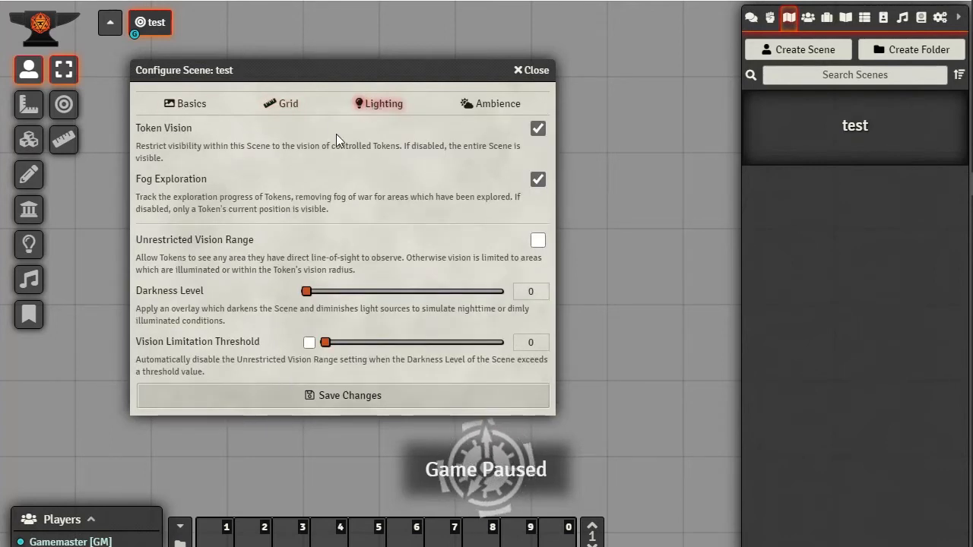
pyautogui.click(485, 113)
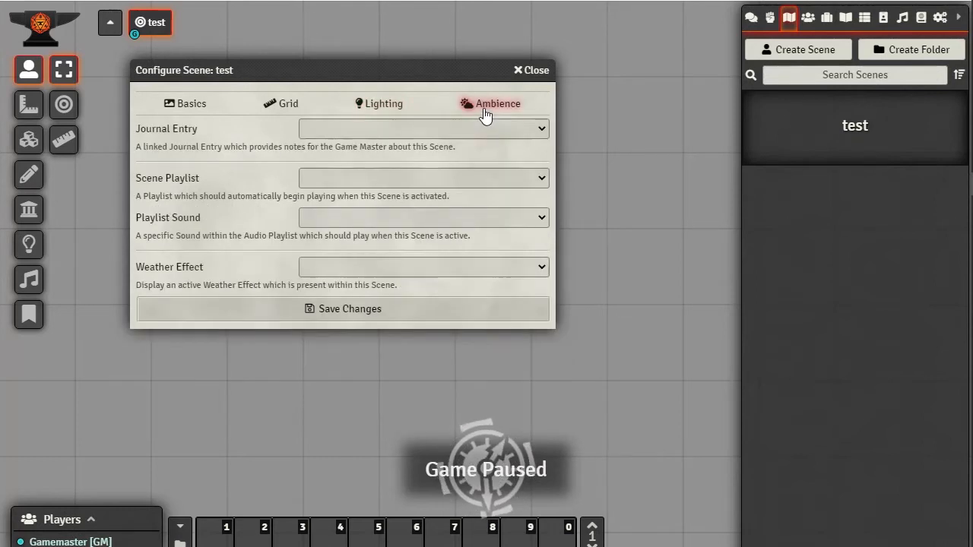
pyautogui.click(188, 107)
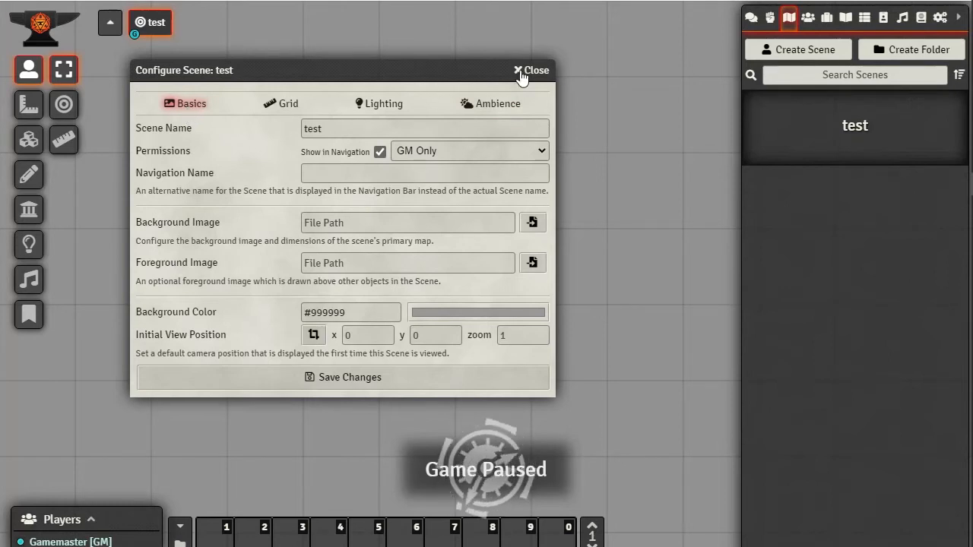
pyautogui.click(337, 380)
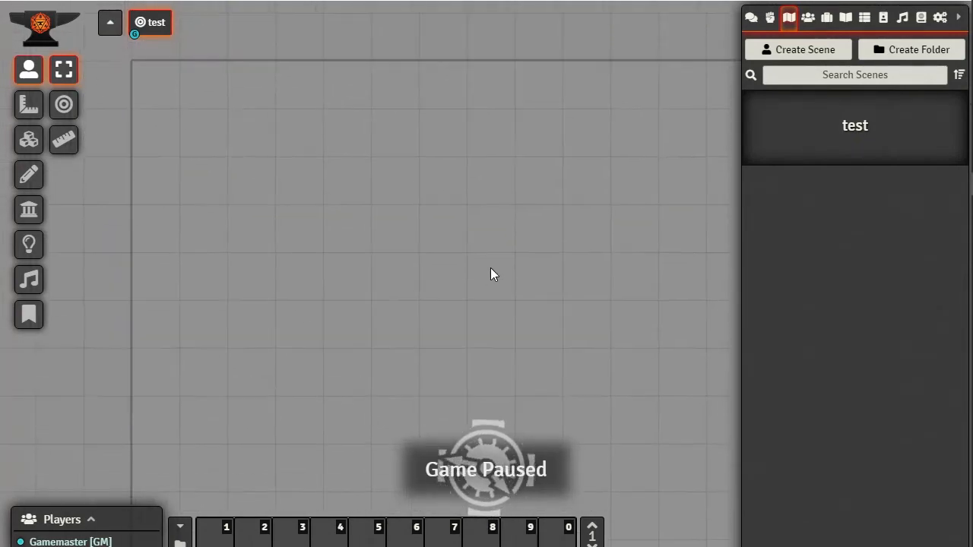
# Place an ambient light in the scene and move it nearer the view's centre
pyautogui.click(29, 244)
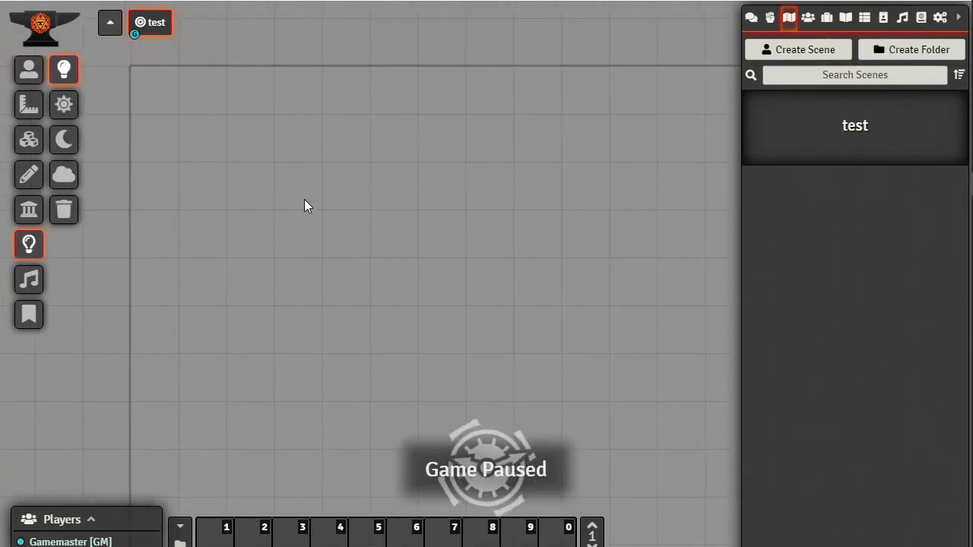
pyautogui.moveTo(304, 202); pyautogui.dragTo(443, 340)
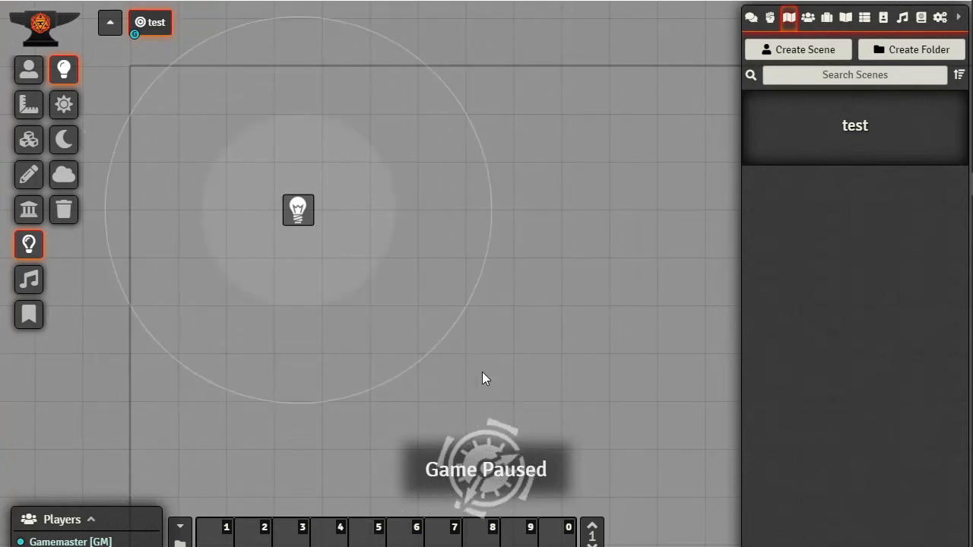
pyautogui.moveTo(296, 208); pyautogui.dragTo(422, 258)
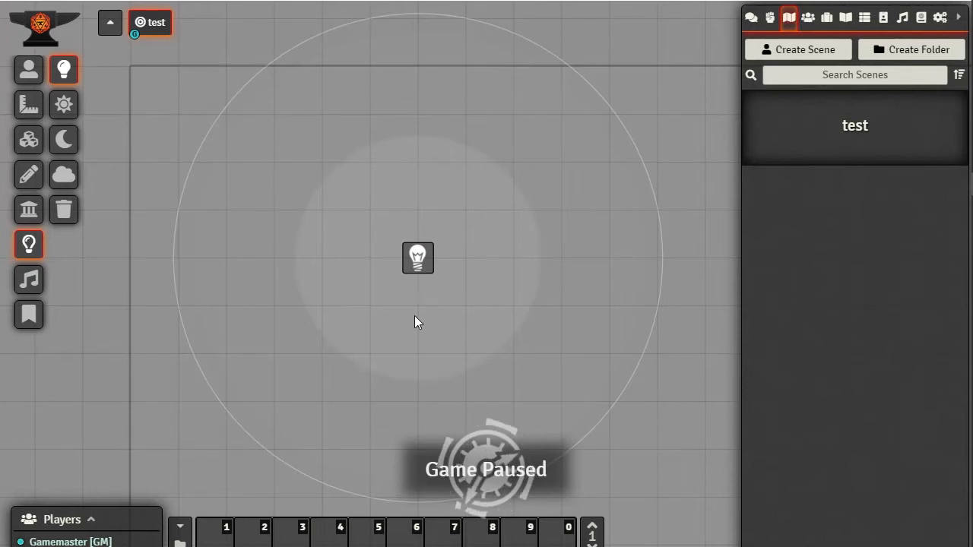
# Give the light a dim radius of 30 and a bright radius of 10, and apply it
pyautogui.doubleClick(425, 259)
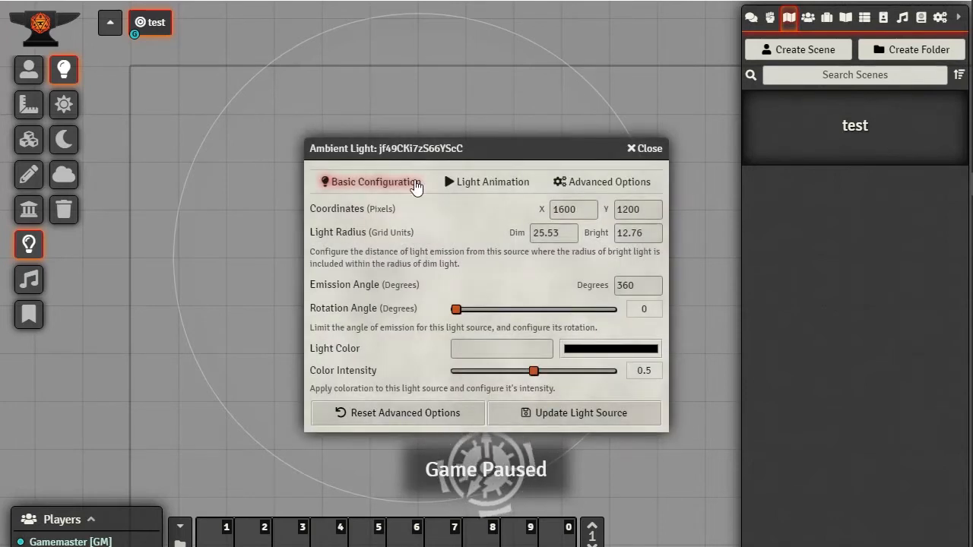
pyautogui.moveTo(485, 155); pyautogui.dragTo(680, 69)
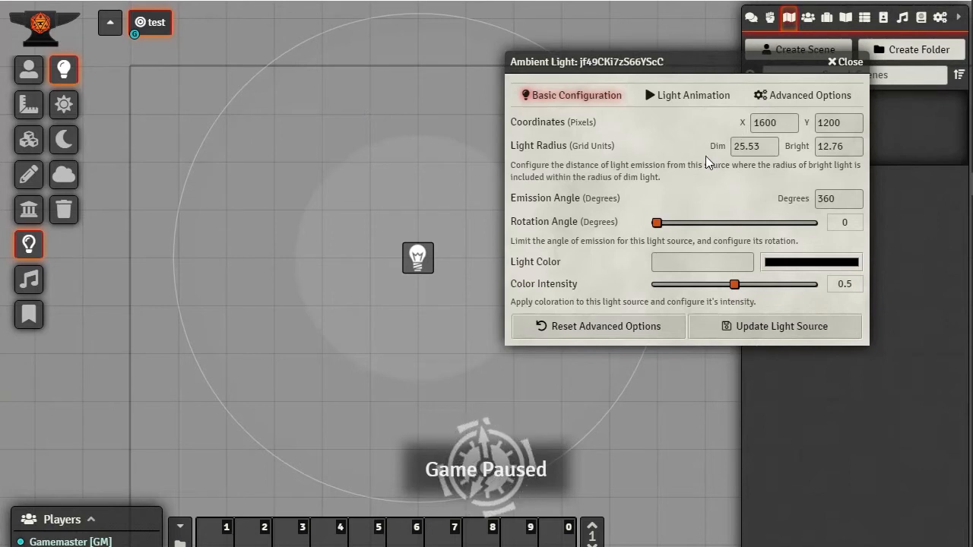
pyautogui.moveTo(771, 148); pyautogui.dragTo(628, 153)
pyautogui.write('3.')
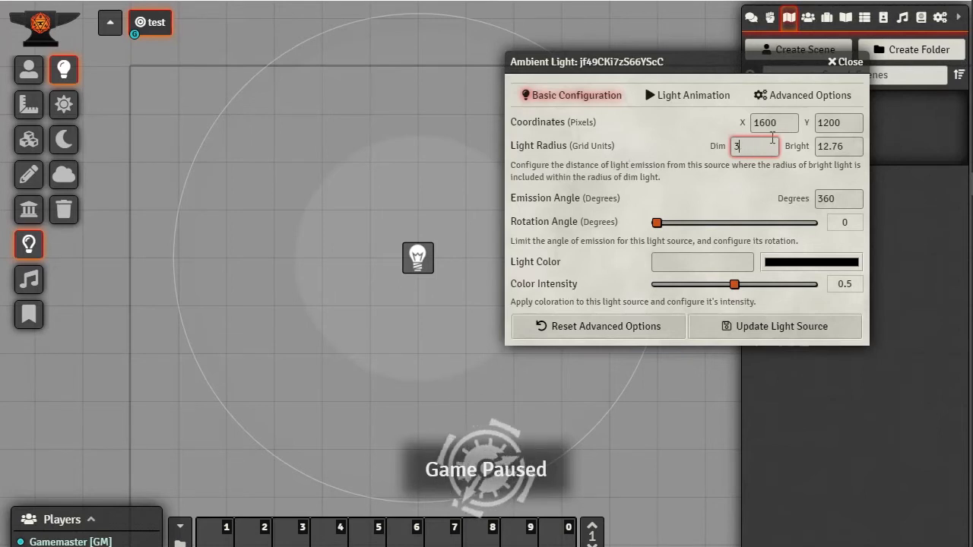
pyautogui.write('0')
pyautogui.press('Tab')
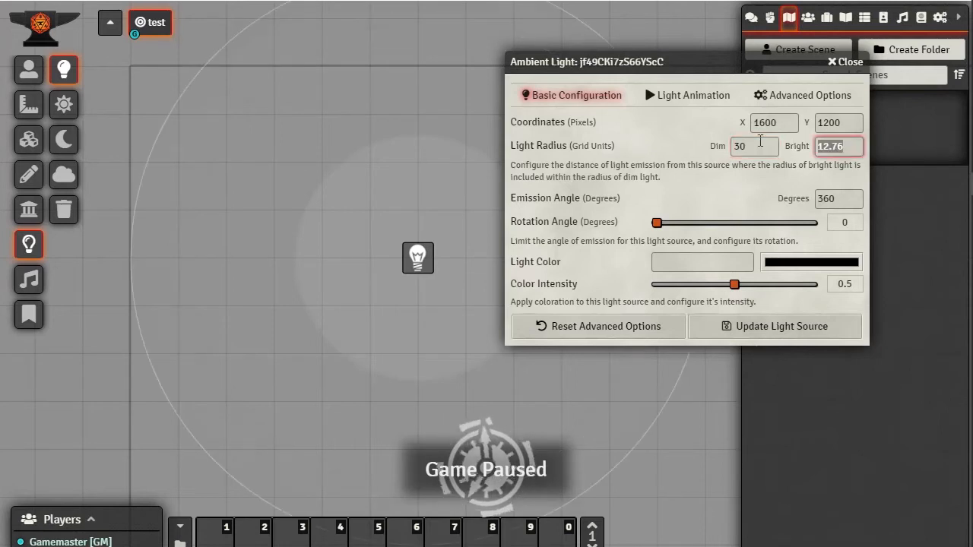
pyautogui.write('10')
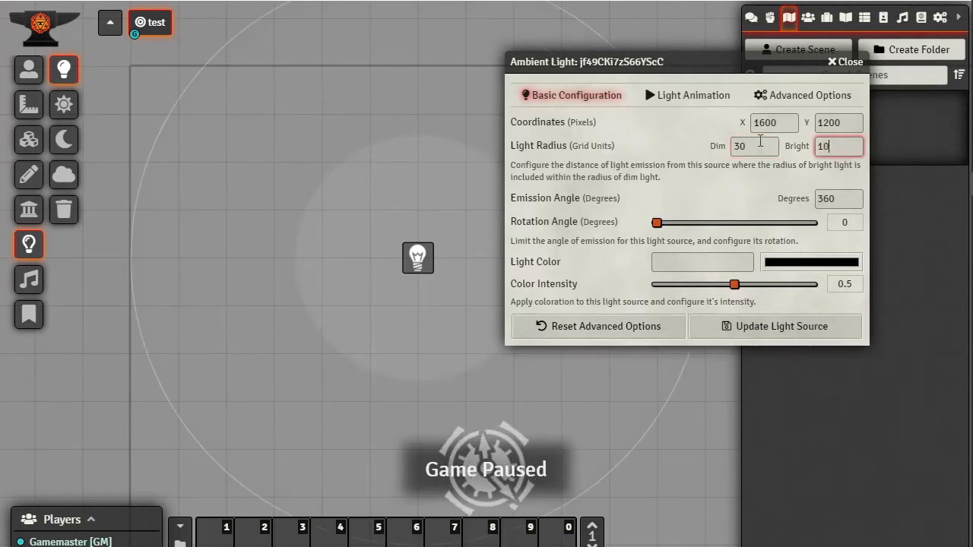
pyautogui.click(760, 330)
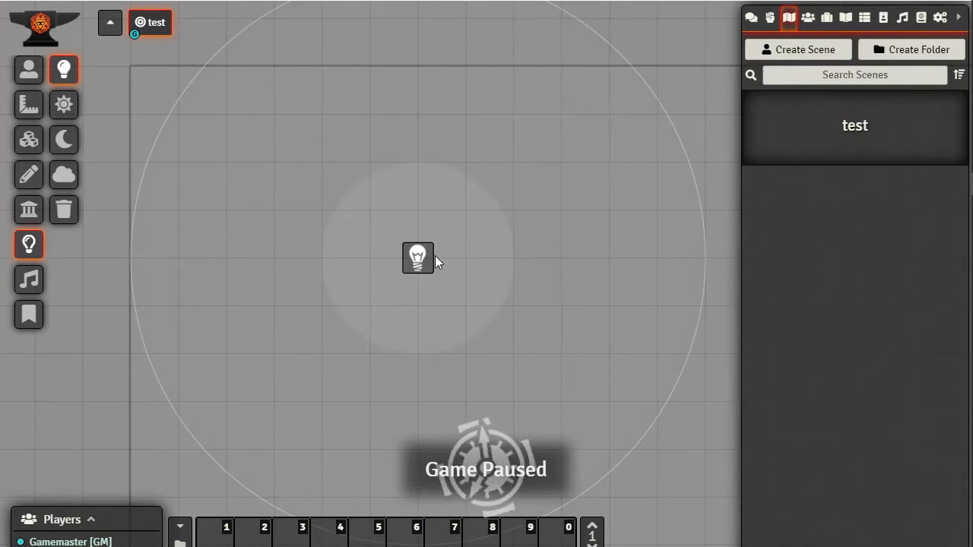
# Nudge the light upward, recentre the view and reopen its Ambient Light configuration
pyautogui.moveTo(414, 257); pyautogui.dragTo(433, 230)
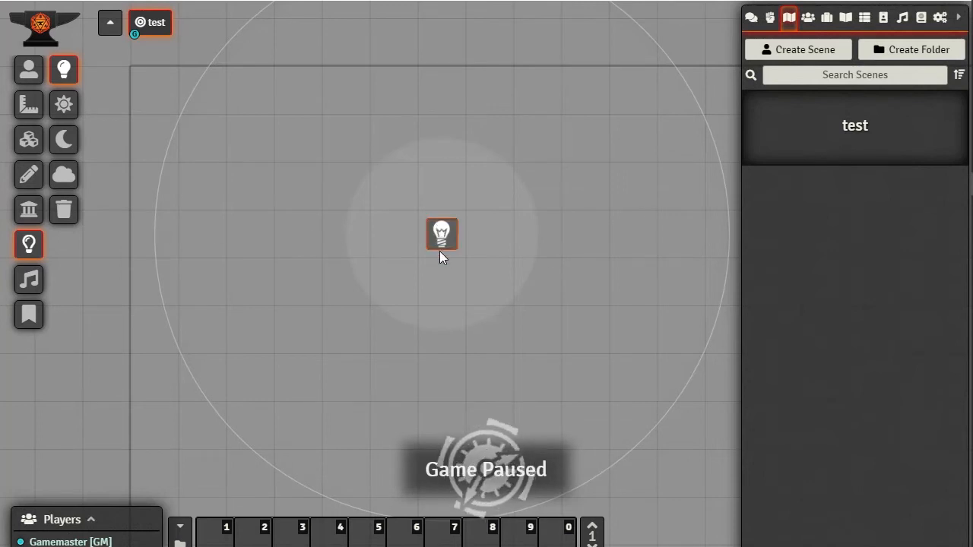
pyautogui.moveTo(451, 229); pyautogui.dragTo(426, 210)
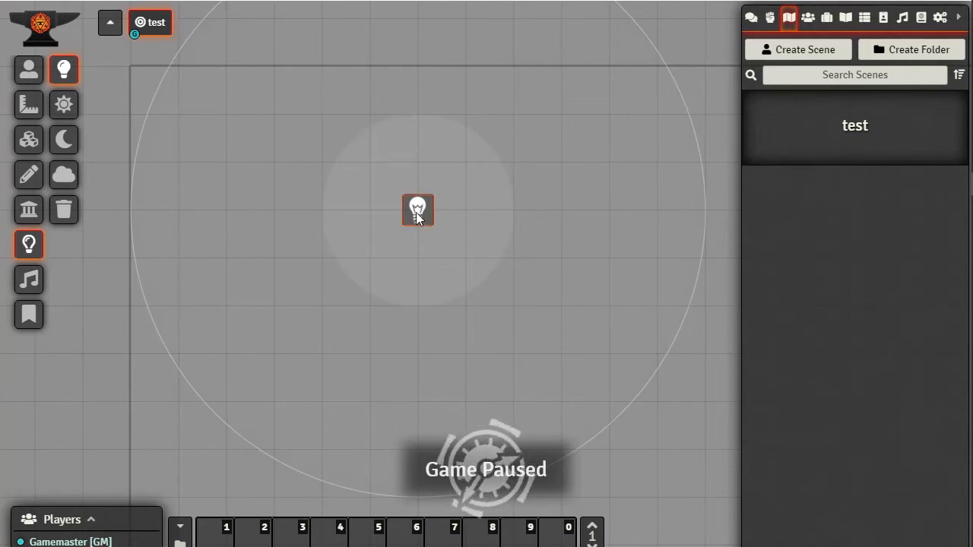
pyautogui.scroll(-3, 626, 224)
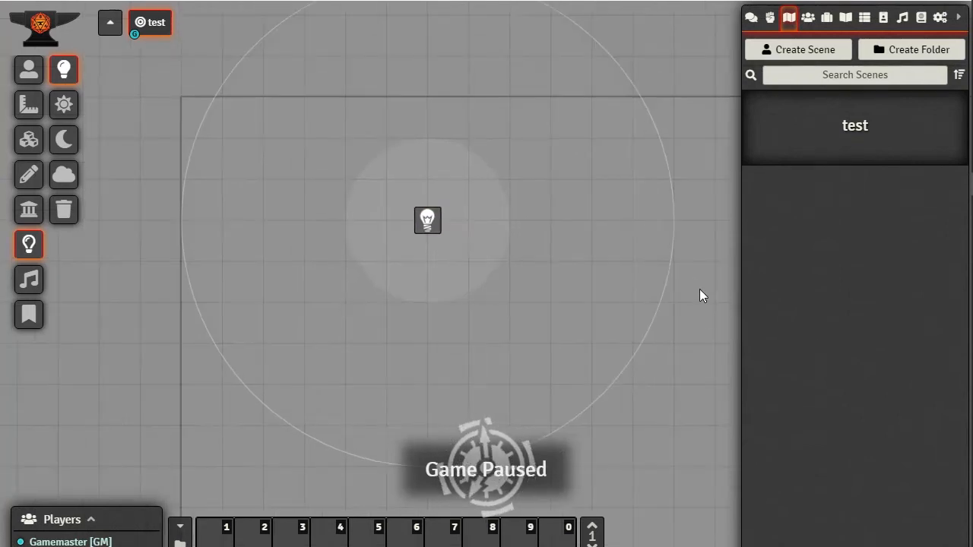
pyautogui.moveTo(702, 294); pyautogui.dragTo(651, 343)
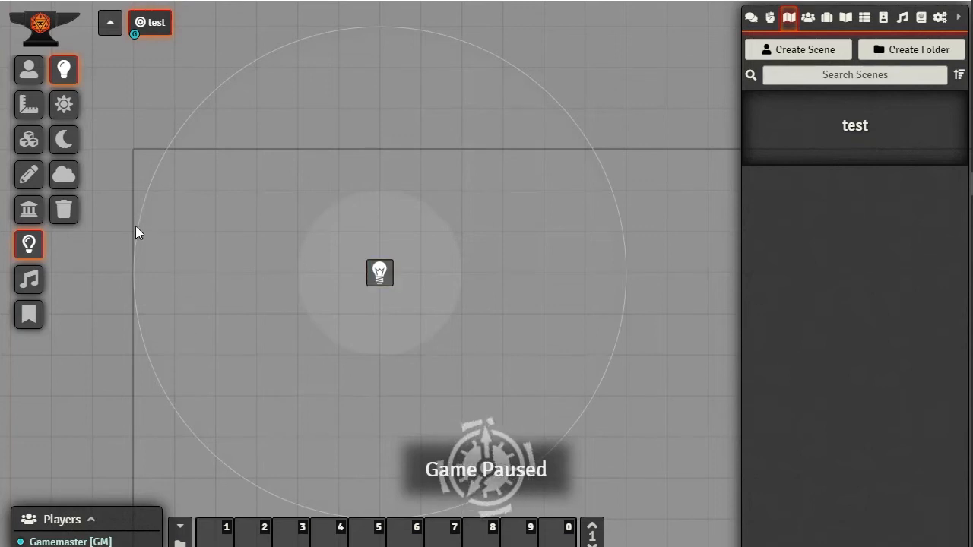
pyautogui.doubleClick(380, 272)
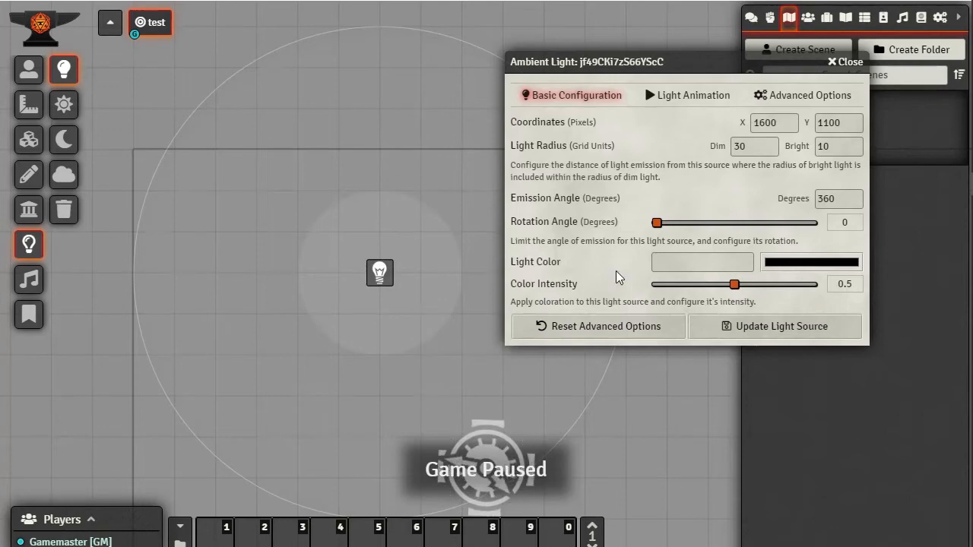
# Set the light colour to pure red #ff0000
pyautogui.click(810, 101)
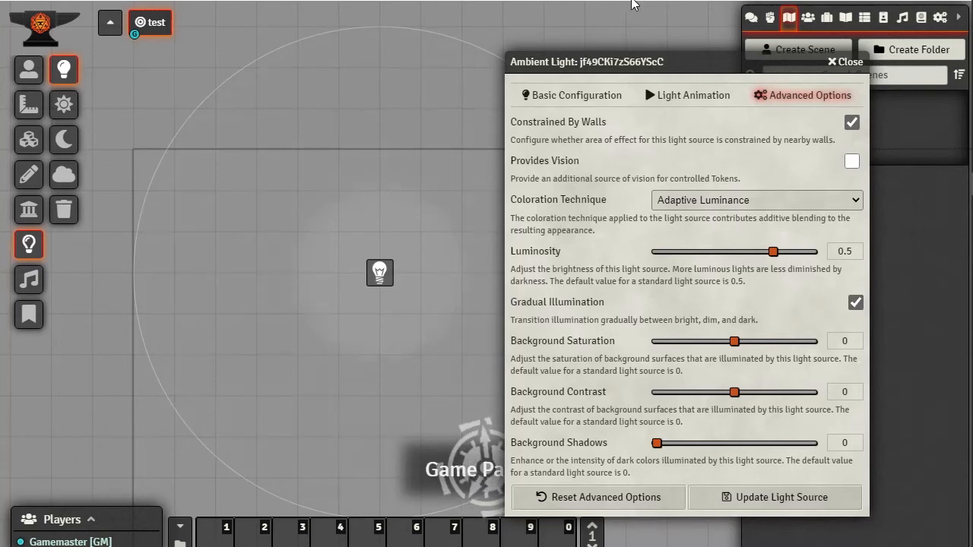
pyautogui.moveTo(733, 65); pyautogui.dragTo(836, 63)
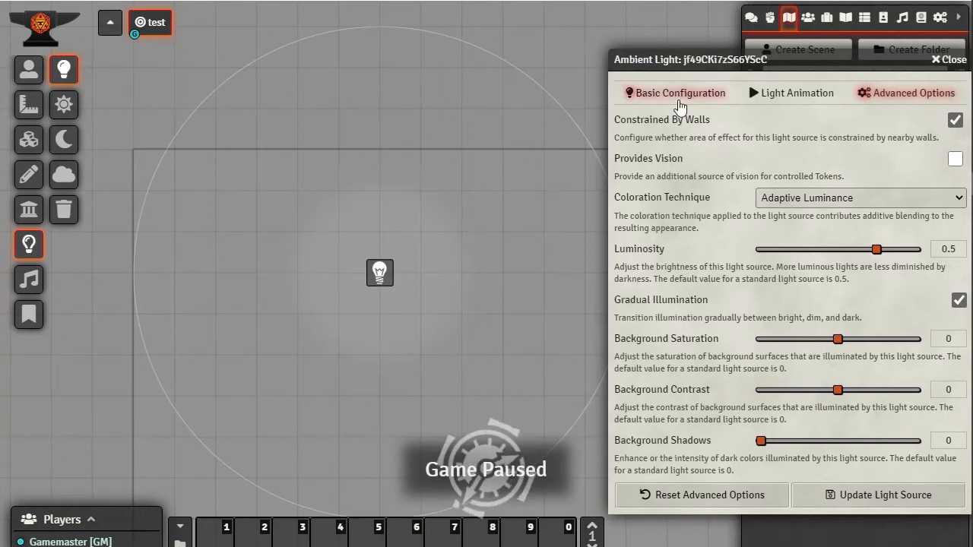
pyautogui.click(676, 97)
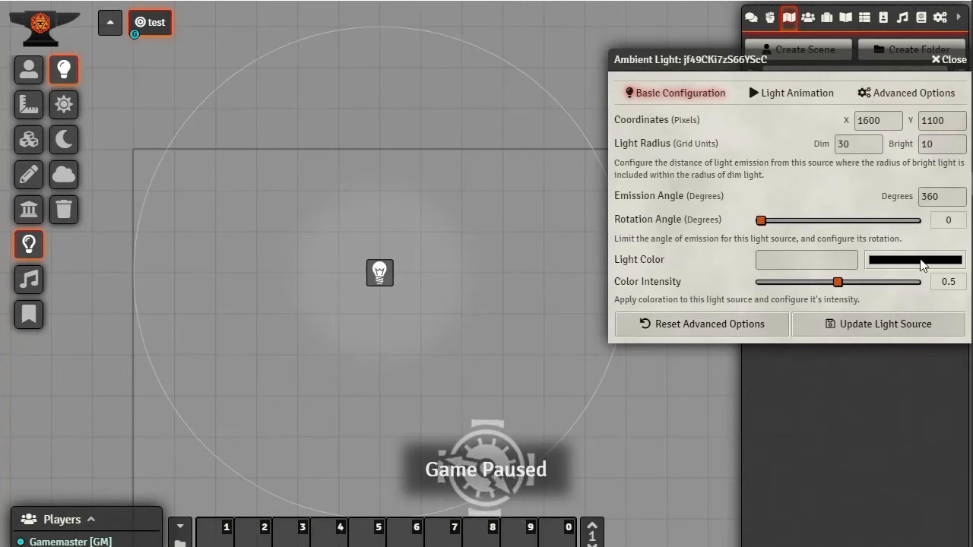
pyautogui.click(922, 261)
pyautogui.moveTo(883, 333); pyautogui.dragTo(965, 271)
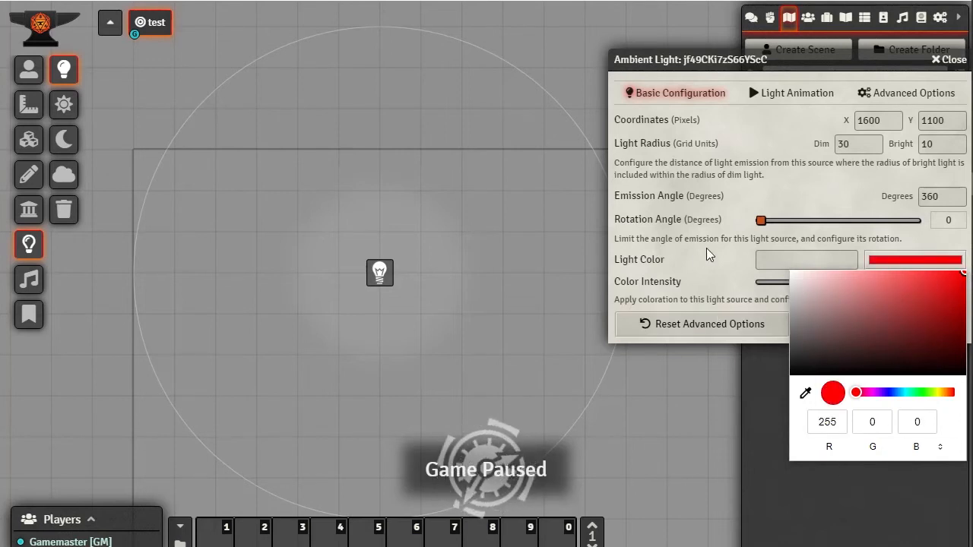
pyautogui.click(726, 265)
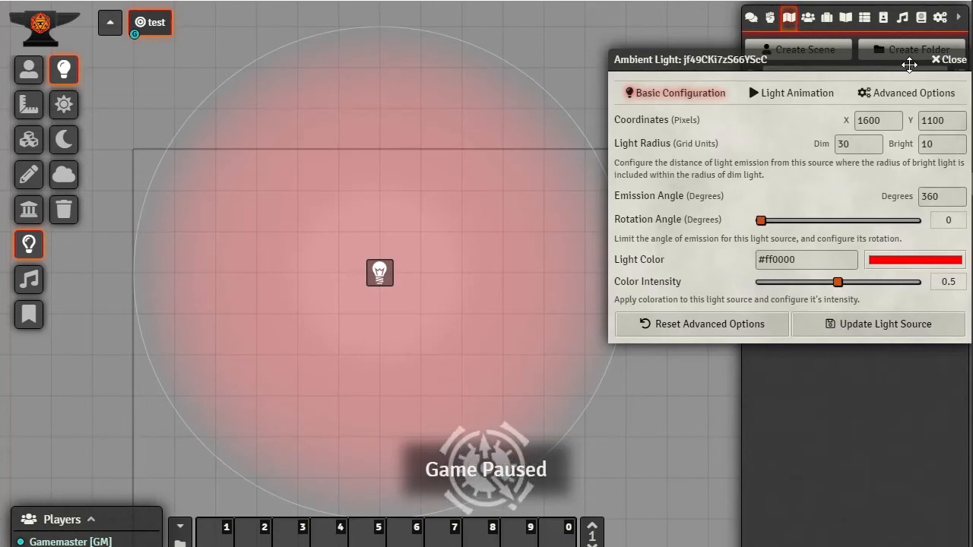
# In Advanced Options, toggle Gradual Illumination and switch the vision checkbox on and off
pyautogui.click(908, 93)
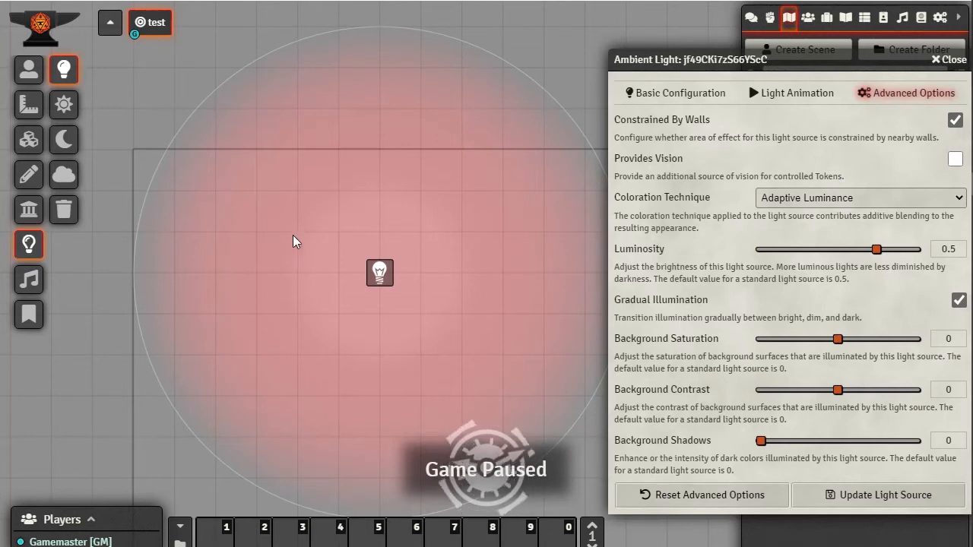
pyautogui.click(959, 301)
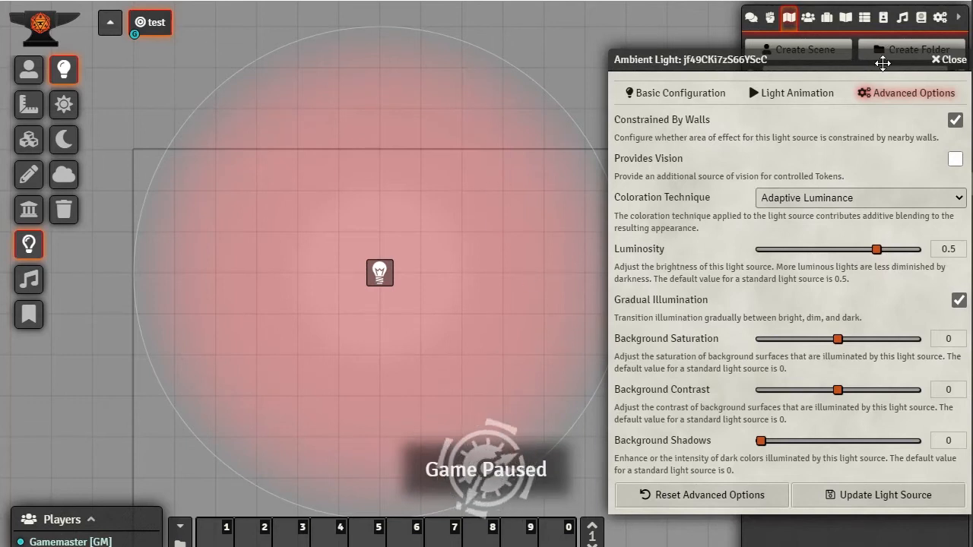
pyautogui.moveTo(851, 64); pyautogui.dragTo(834, 64)
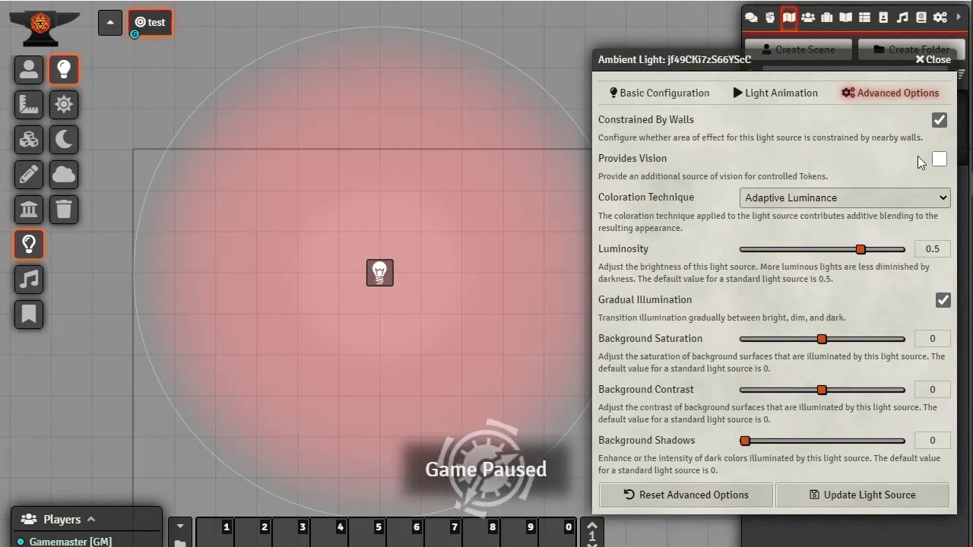
pyautogui.click(939, 160)
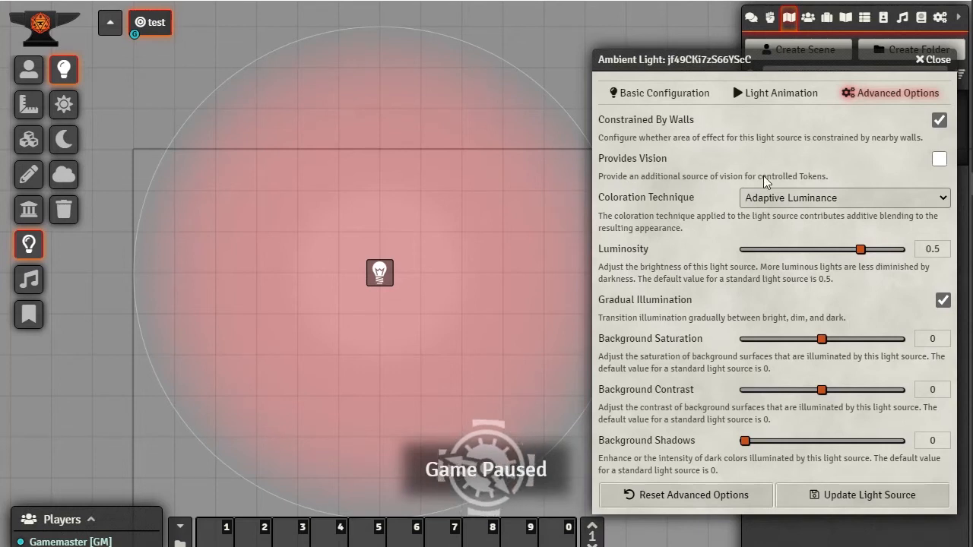
pyautogui.click(939, 159)
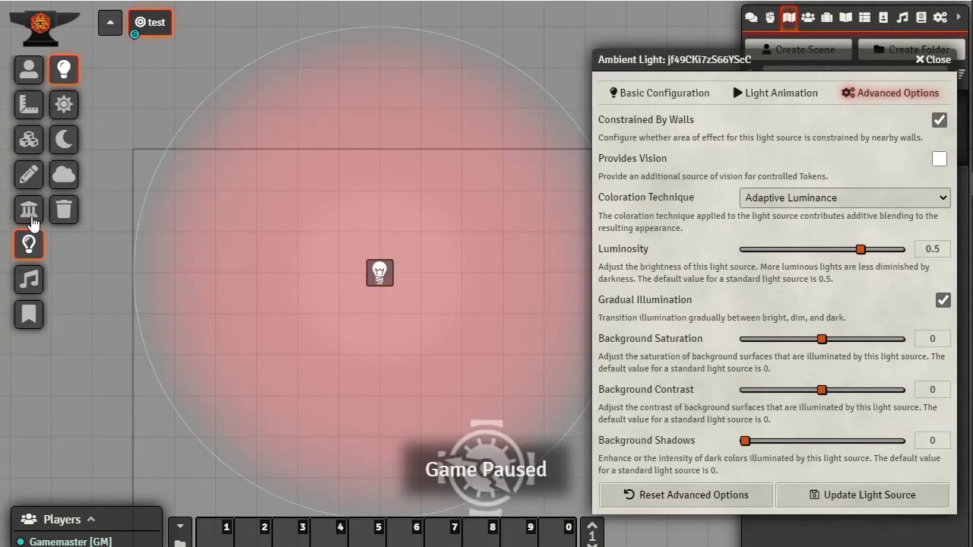
# Draw four connected walls that enclose the light in a closed room
pyautogui.click(30, 211)
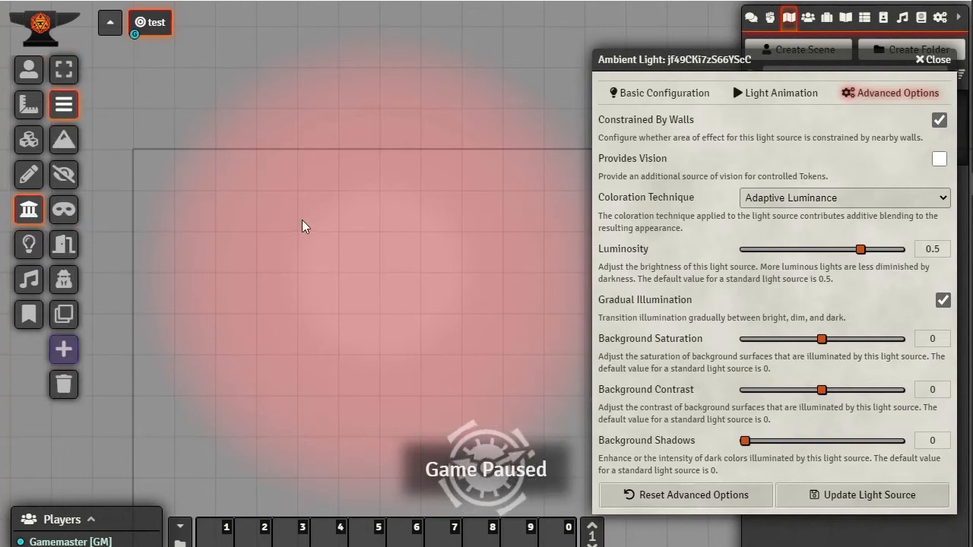
pyautogui.moveTo(293, 206); pyautogui.dragTo(288, 391)
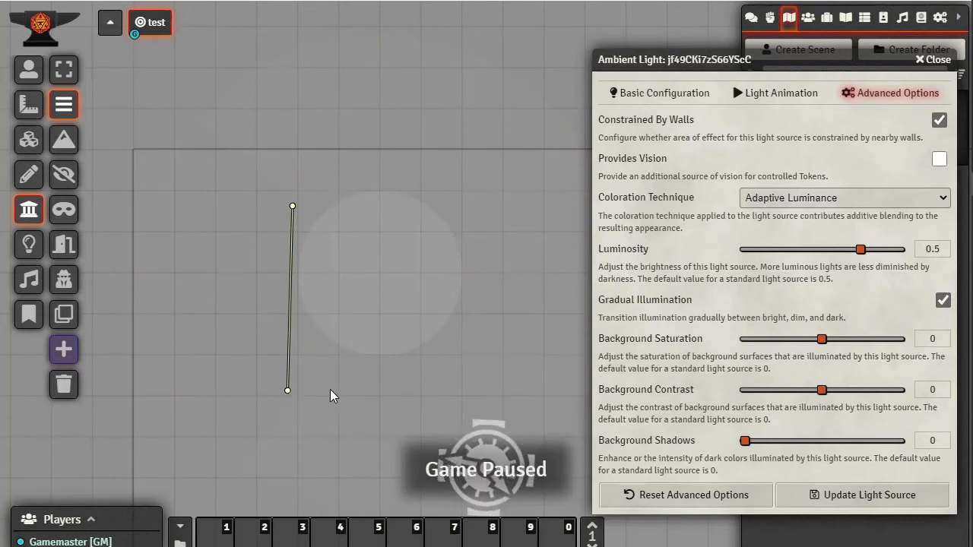
pyautogui.moveTo(288, 391)
pyautogui.mouseDown()
pyautogui.moveTo(482, 392)
pyautogui.moveTo(507, 242)
pyautogui.mouseUp()
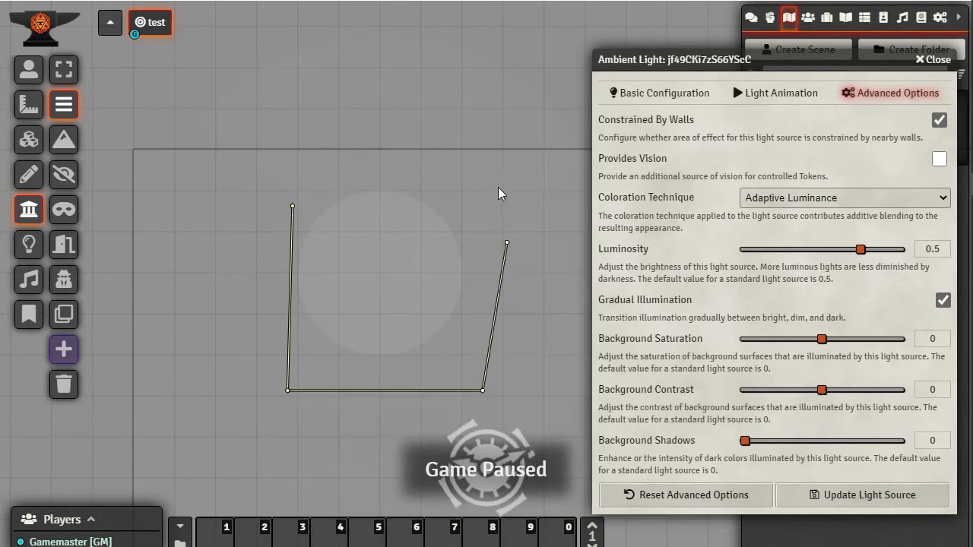
pyautogui.keyDown('ctrl'); pyautogui.click(495, 181); pyautogui.keyUp('ctrl')
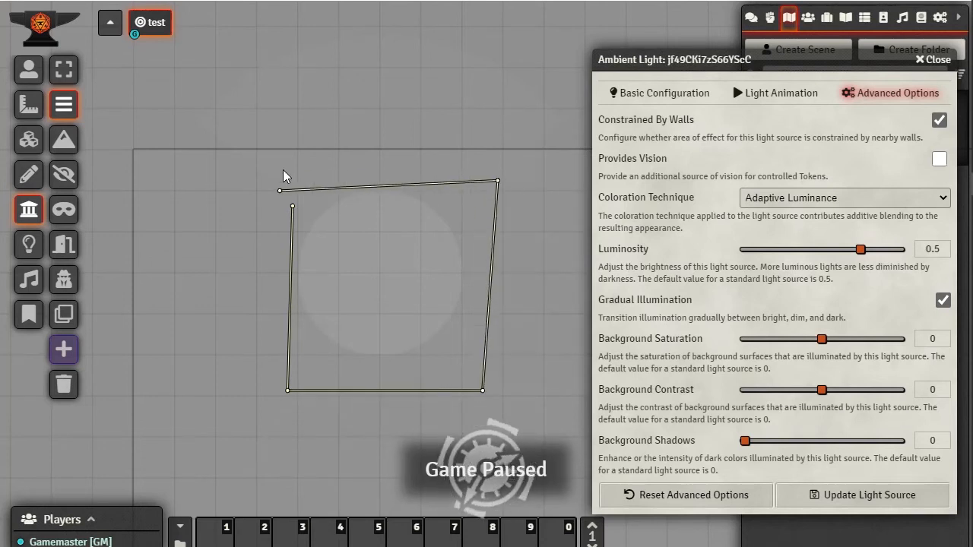
pyautogui.click(292, 208)
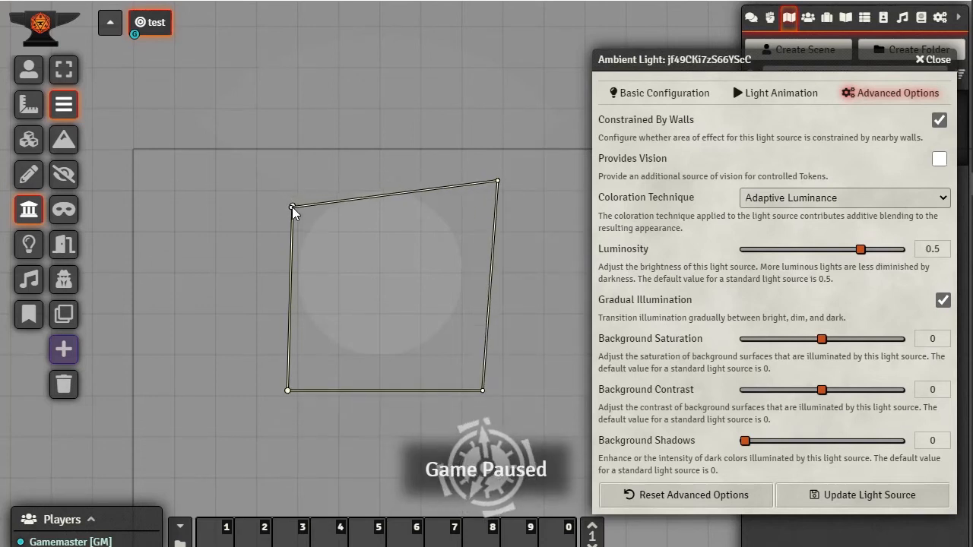
# Open the joining wall's settings, close them unchanged, and return to Lighting Controls
pyautogui.doubleClick(293, 207)
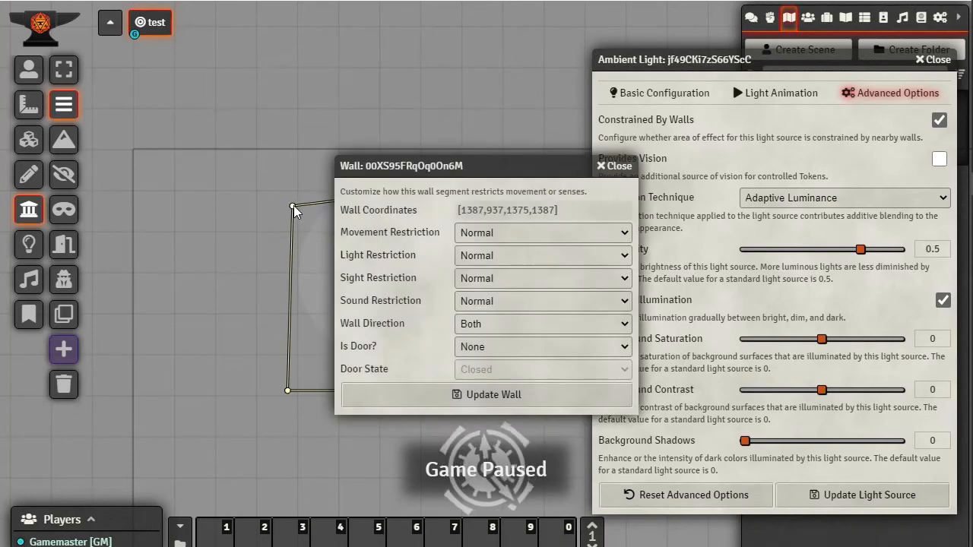
pyautogui.click(614, 170)
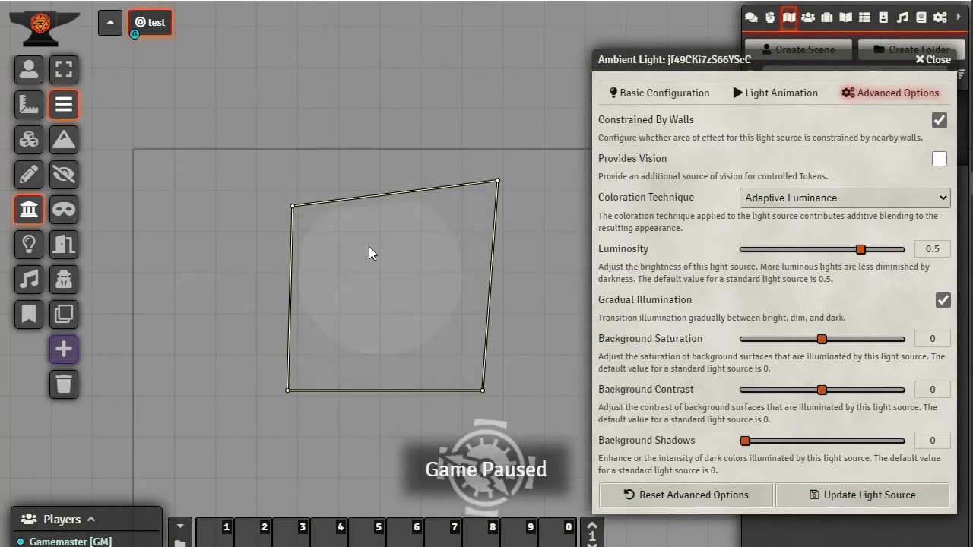
pyautogui.click(29, 244)
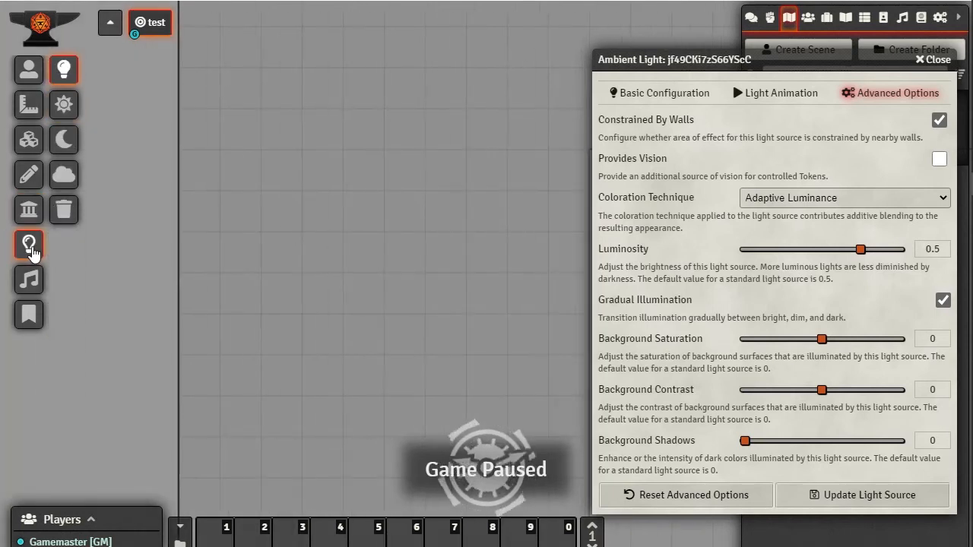
# Move the light slightly down-right inside the walled room
pyautogui.moveTo(970, 273); pyautogui.dragTo(408, 287)
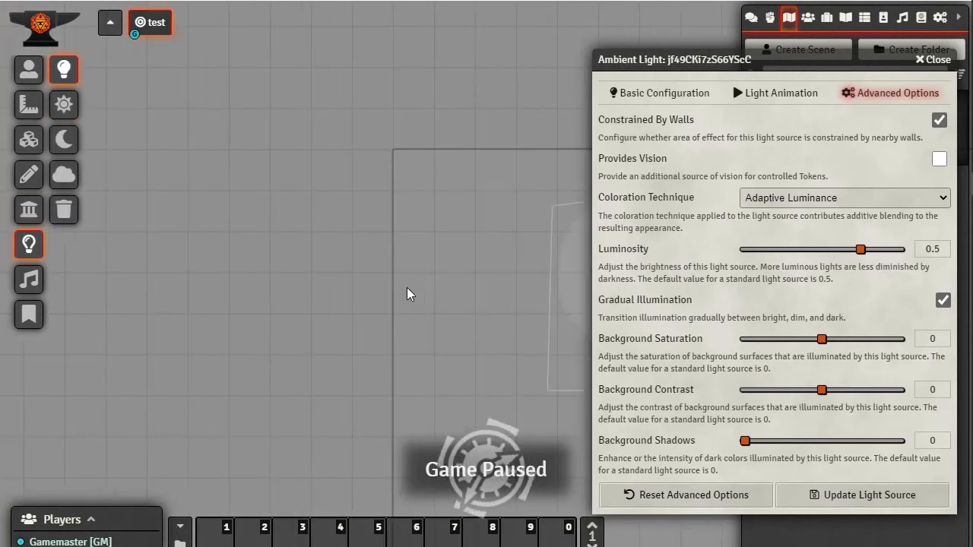
pyautogui.moveTo(205, 277); pyautogui.dragTo(158, 271)
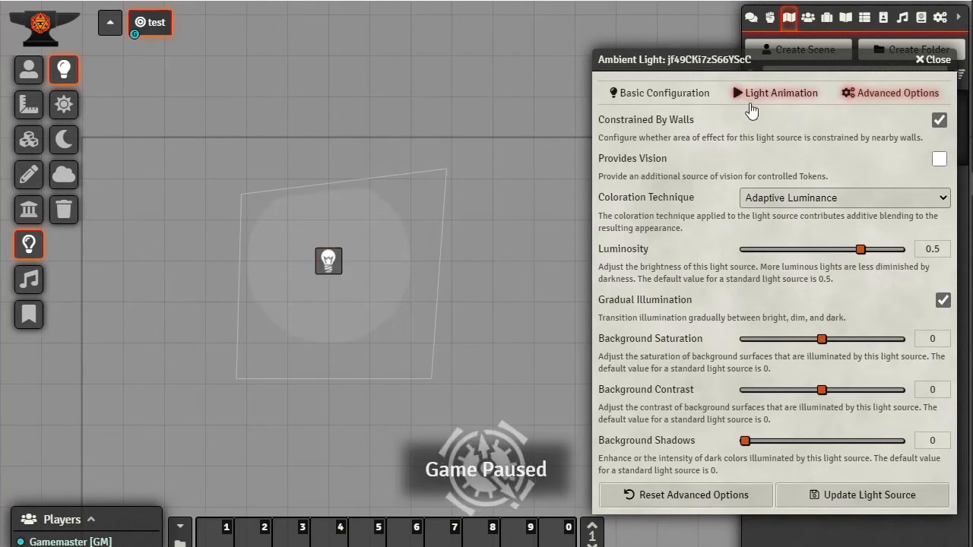
pyautogui.moveTo(334, 267); pyautogui.dragTo(349, 287)
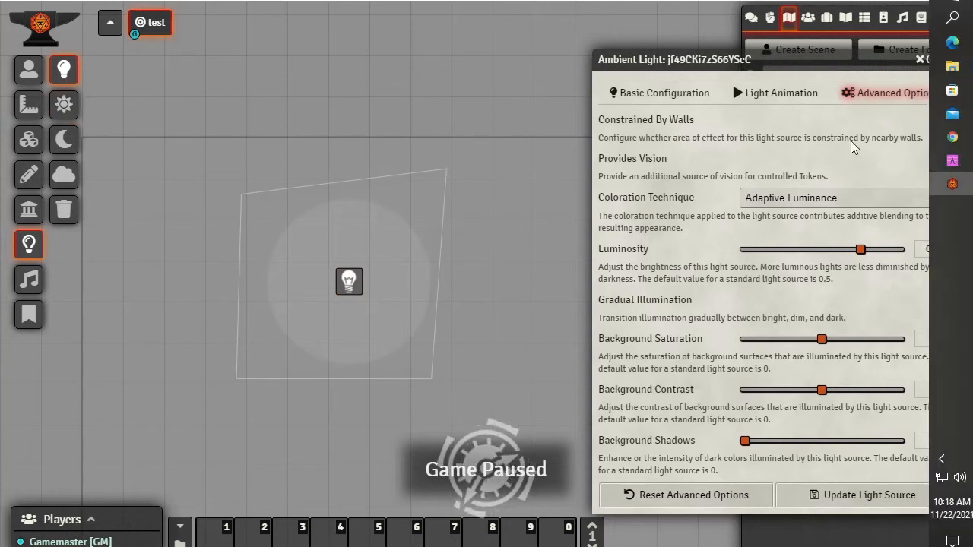
# Save the light with Gradual Illumination off and reopen its basic settings
pyautogui.click(845, 501)
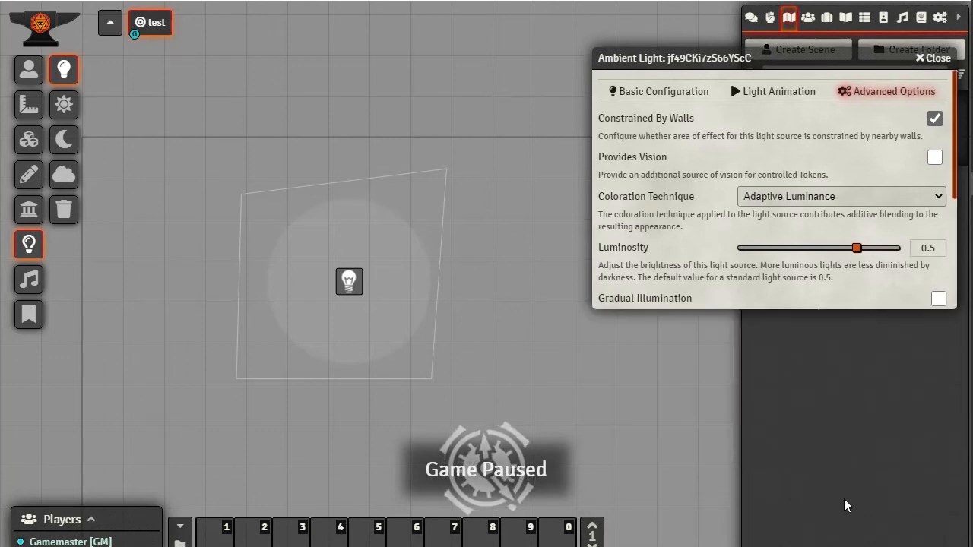
pyautogui.doubleClick(348, 281)
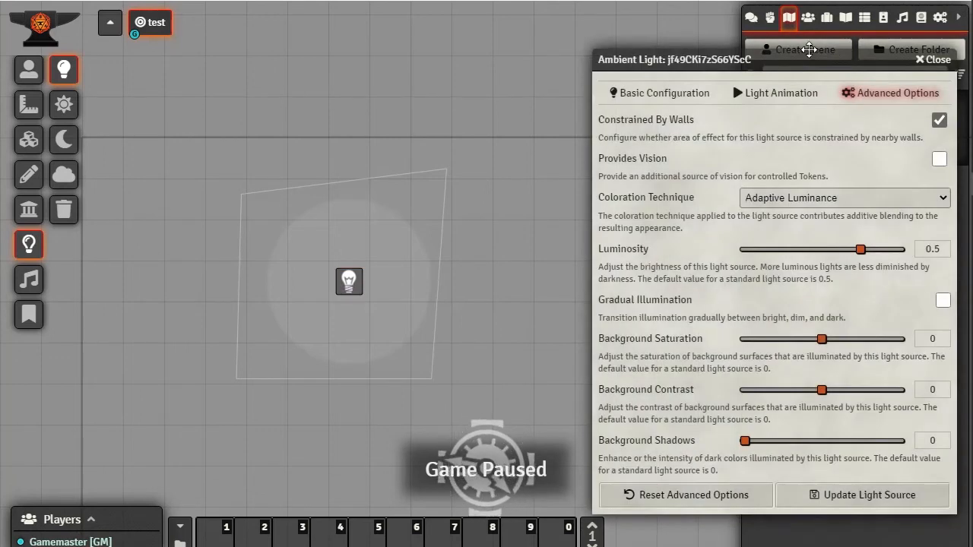
pyautogui.click(654, 93)
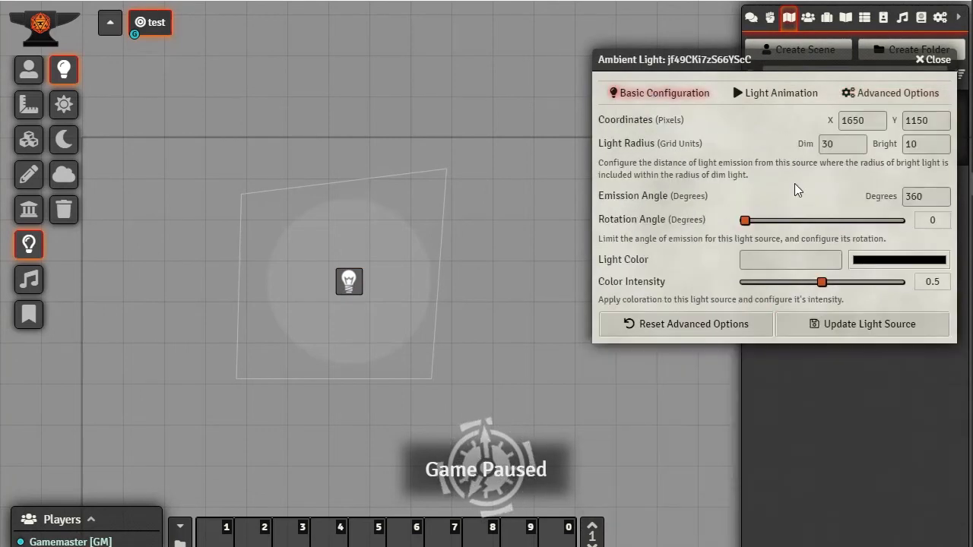
# Change the light colour to dark blue #1b3c5f
pyautogui.click(897, 262)
pyautogui.click(933, 298)
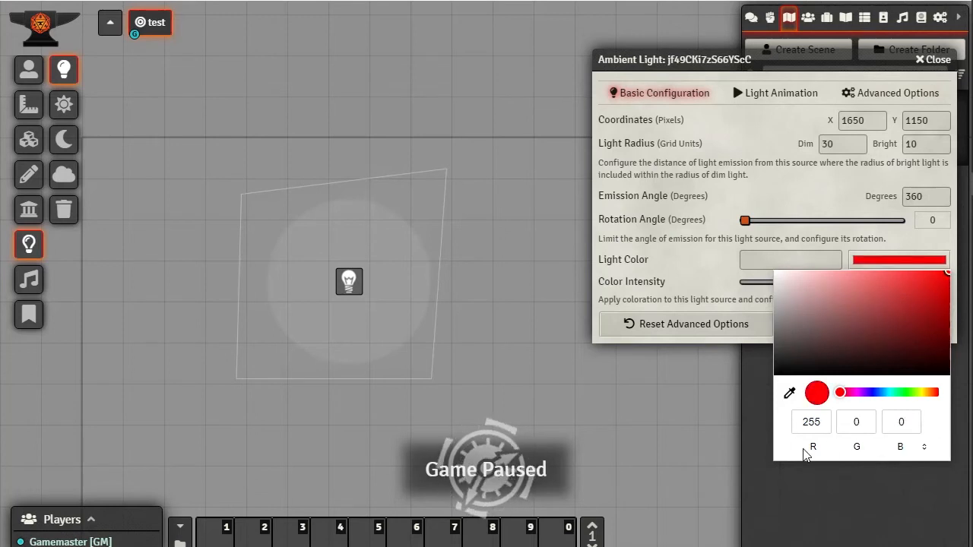
pyautogui.click(700, 269)
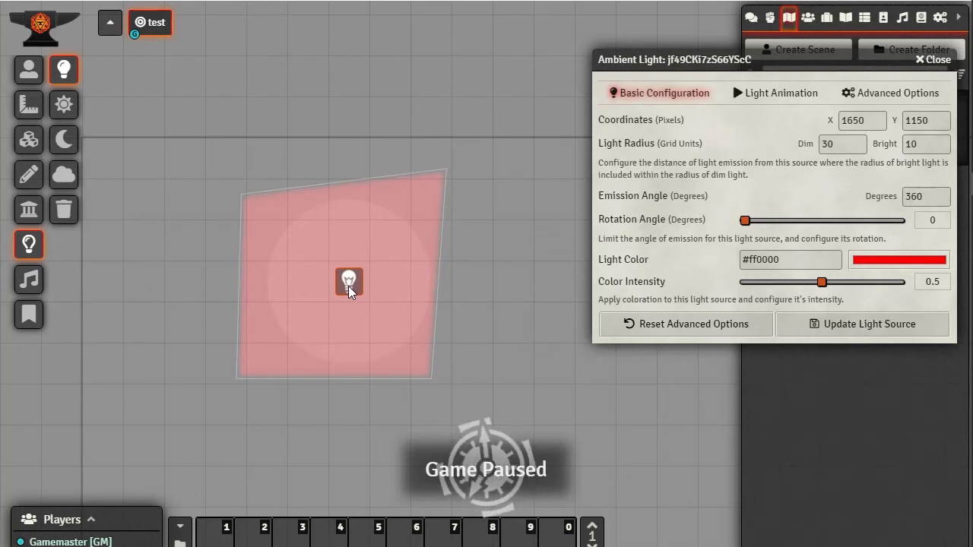
pyautogui.click(905, 260)
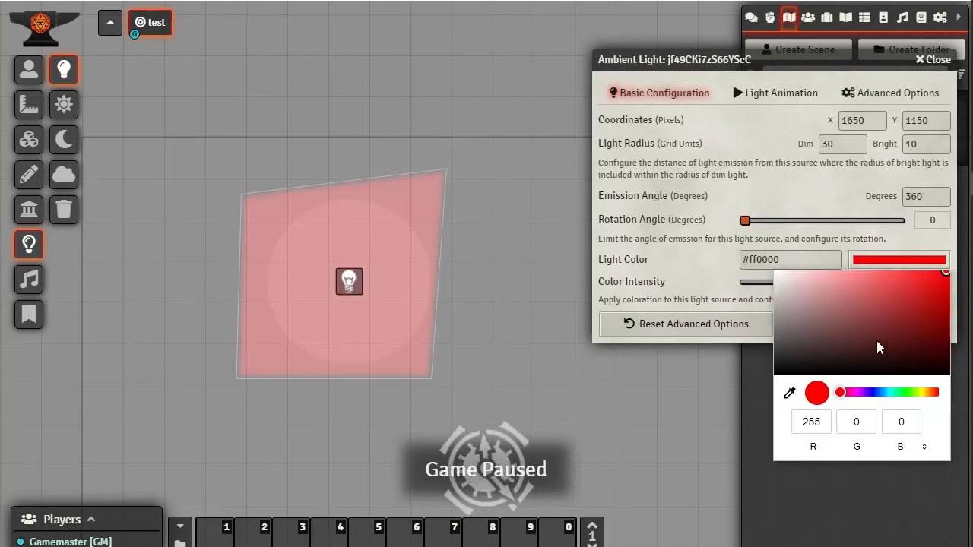
pyautogui.moveTo(885, 393); pyautogui.dragTo(881, 393)
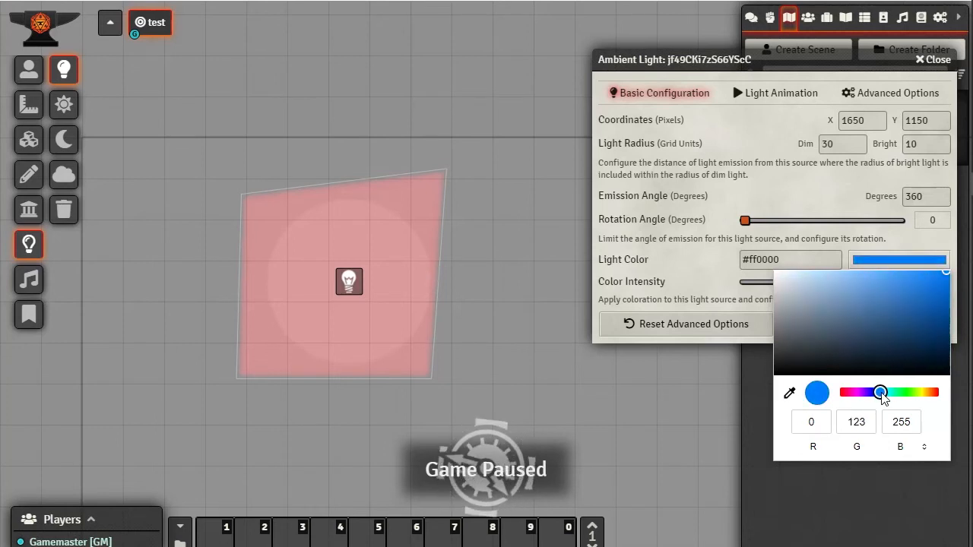
pyautogui.moveTo(936, 327)
pyautogui.mouseDown()
pyautogui.moveTo(919, 341)
pyautogui.moveTo(899, 337)
pyautogui.mouseUp()
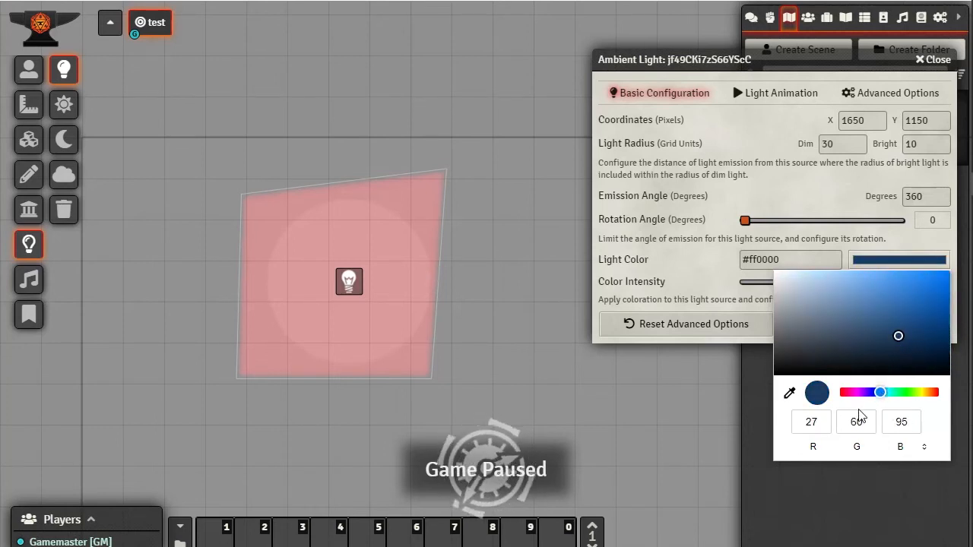
pyautogui.click(705, 264)
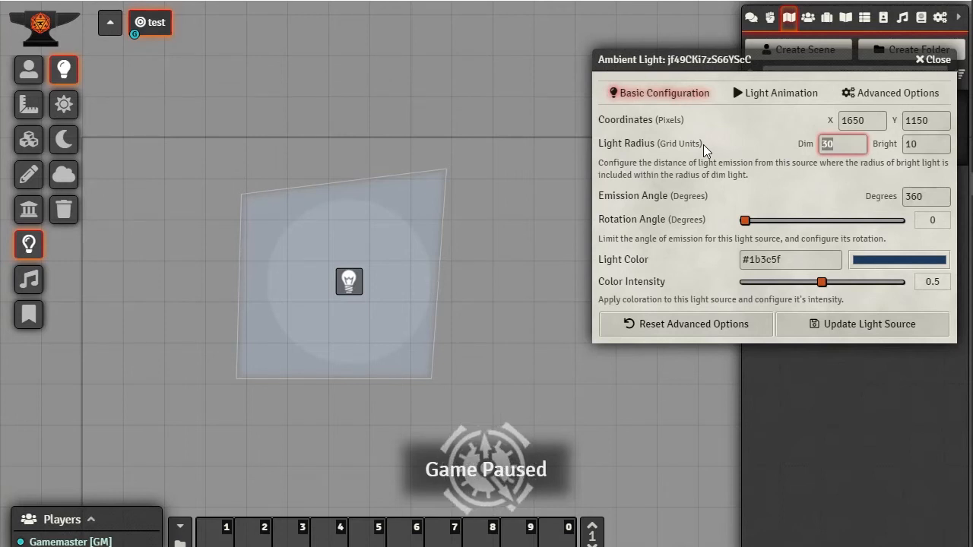
# Set the dim radius to 100 and the bright radius to 0, then shift the dialog aside
pyautogui.moveTo(968, 144)
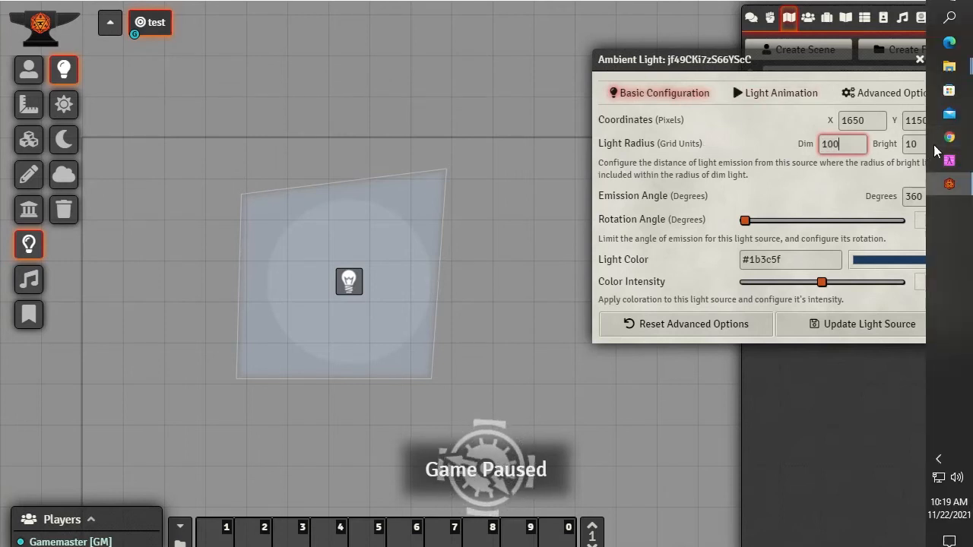
pyautogui.press('Tab')
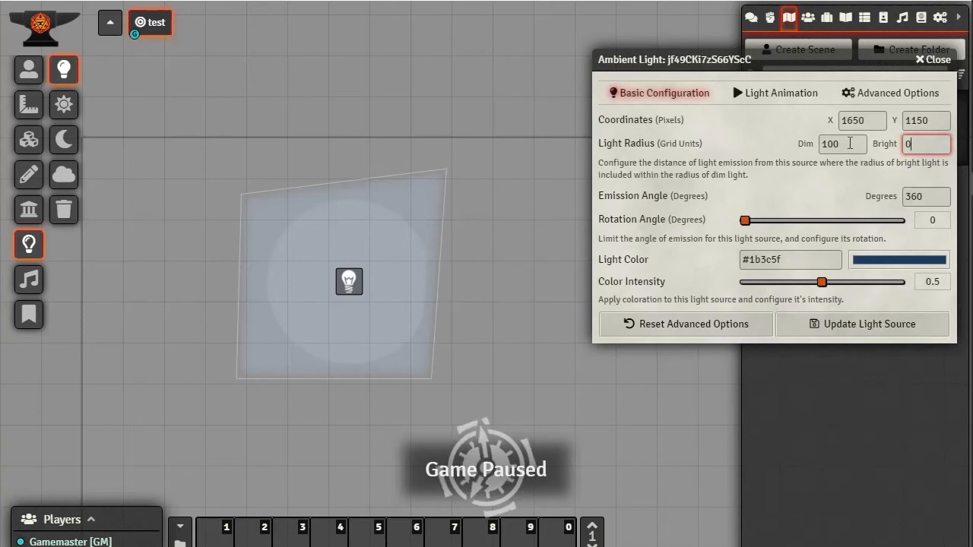
pyautogui.click(850, 142)
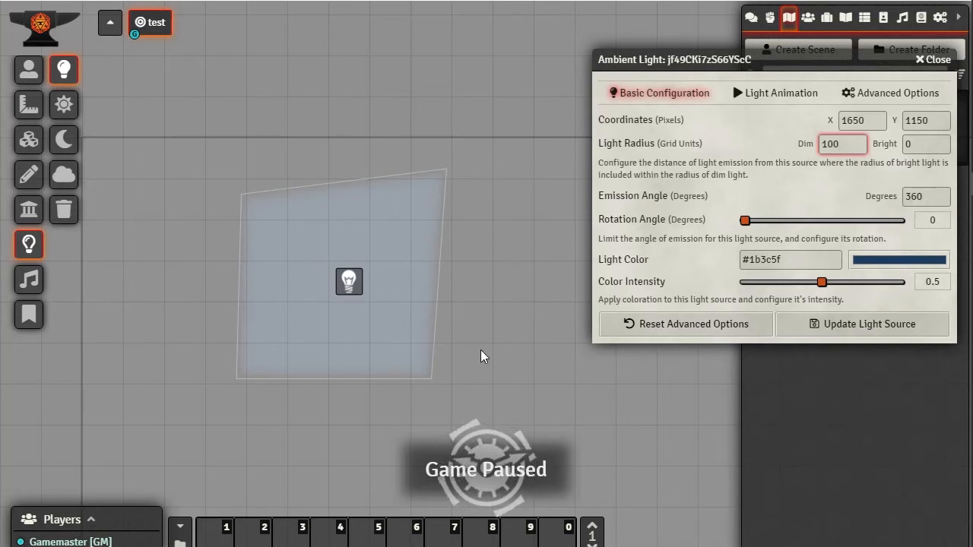
pyautogui.moveTo(864, 59); pyautogui.dragTo(881, 58)
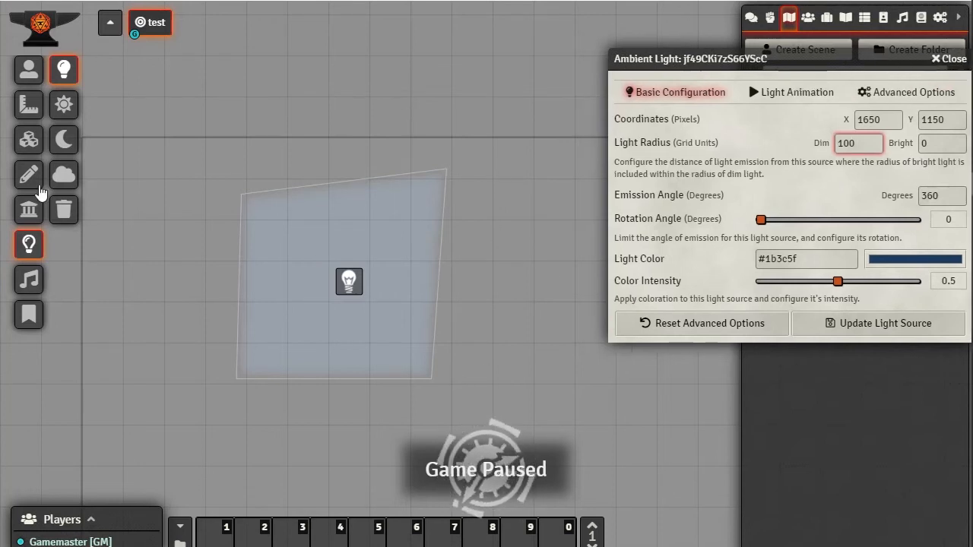
# With clone walls enabled, draw the top, right and bottom walls of a second room
pyautogui.click(25, 214)
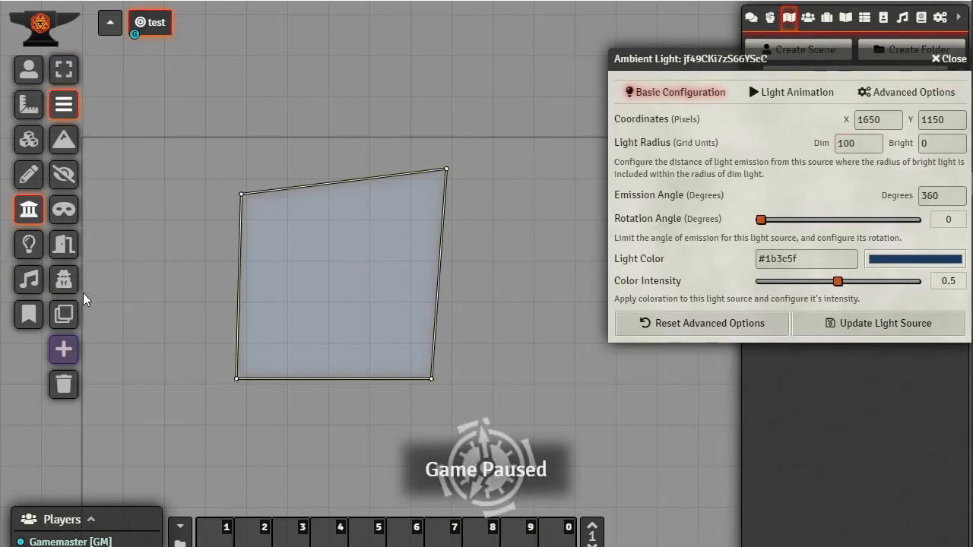
pyautogui.click(66, 316)
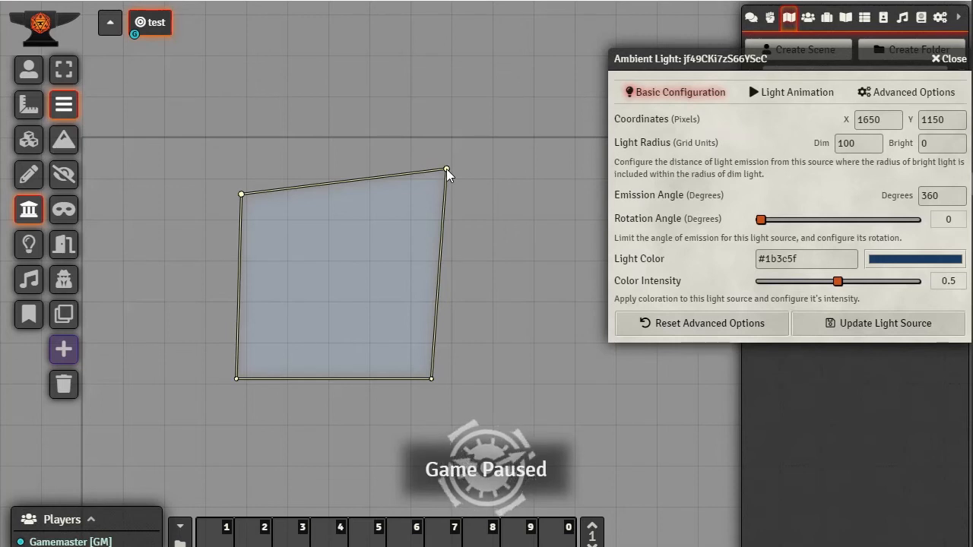
pyautogui.click(600, 168)
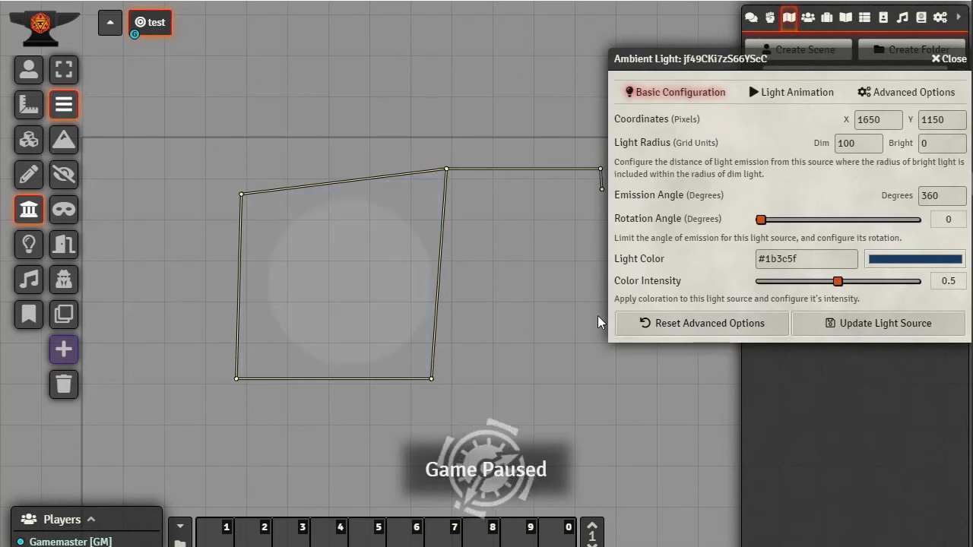
pyautogui.click(604, 383)
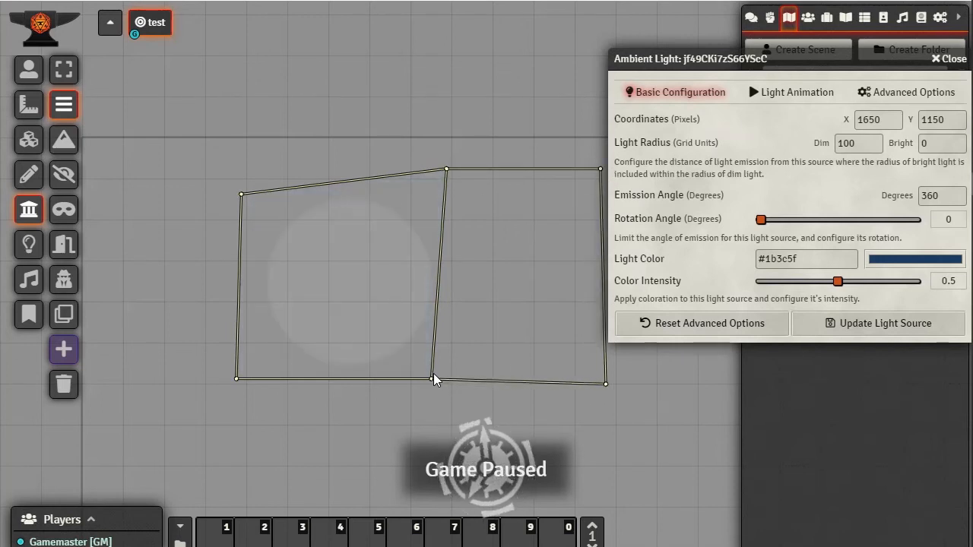
pyautogui.doubleClick(433, 385)
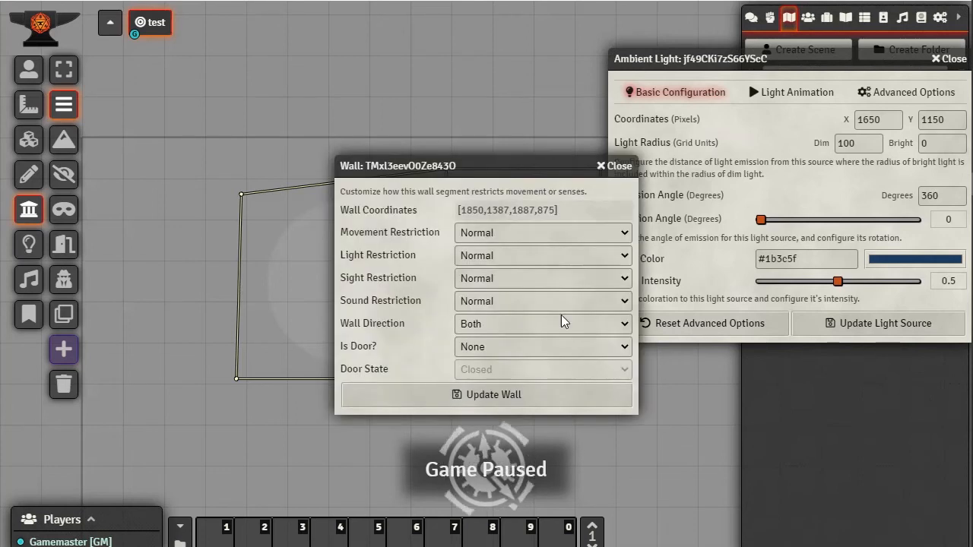
# Save the light's new settings, close the wall dialog, and zoom out over both rooms
pyautogui.click(877, 330)
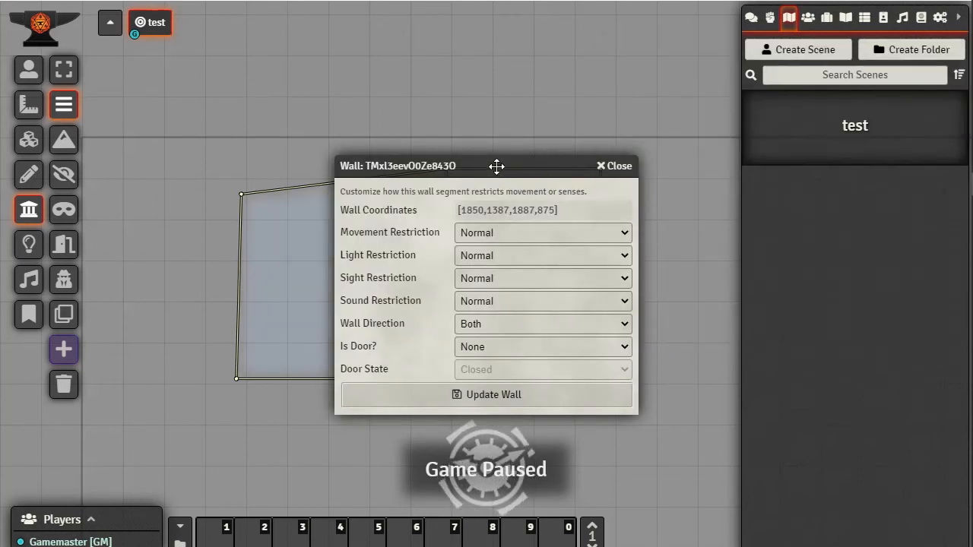
pyautogui.click(609, 173)
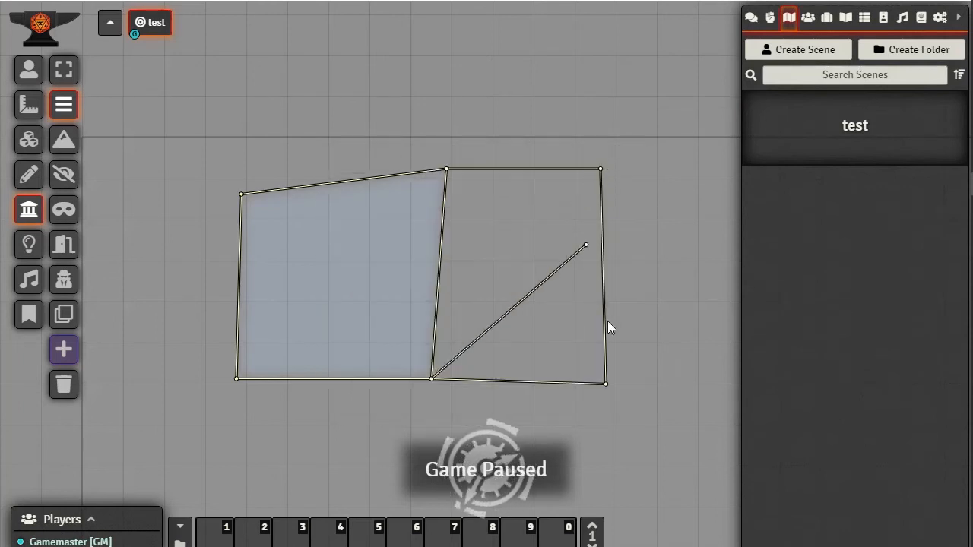
pyautogui.rightClick(563, 303)
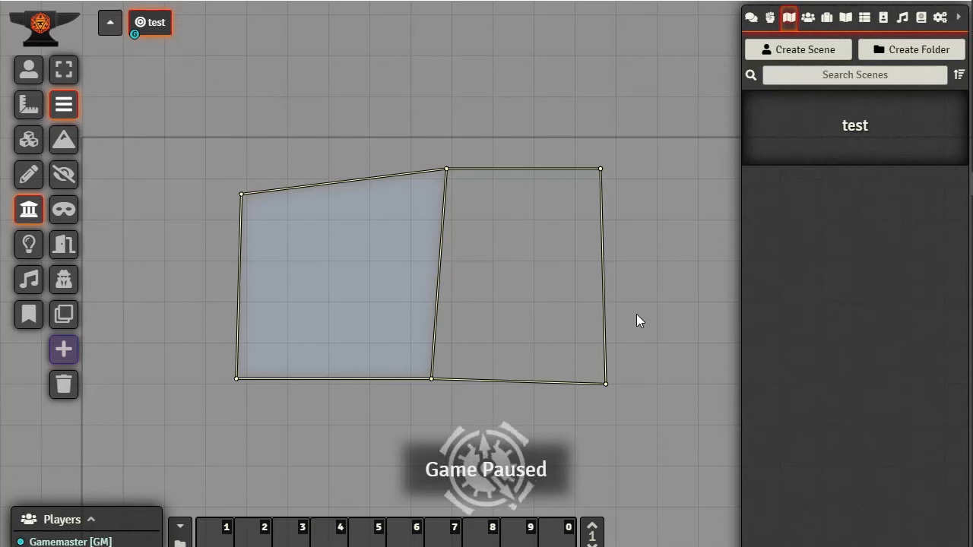
pyautogui.moveTo(636, 313); pyautogui.dragTo(636, 270)
pyautogui.scroll(-12, 634, 280)
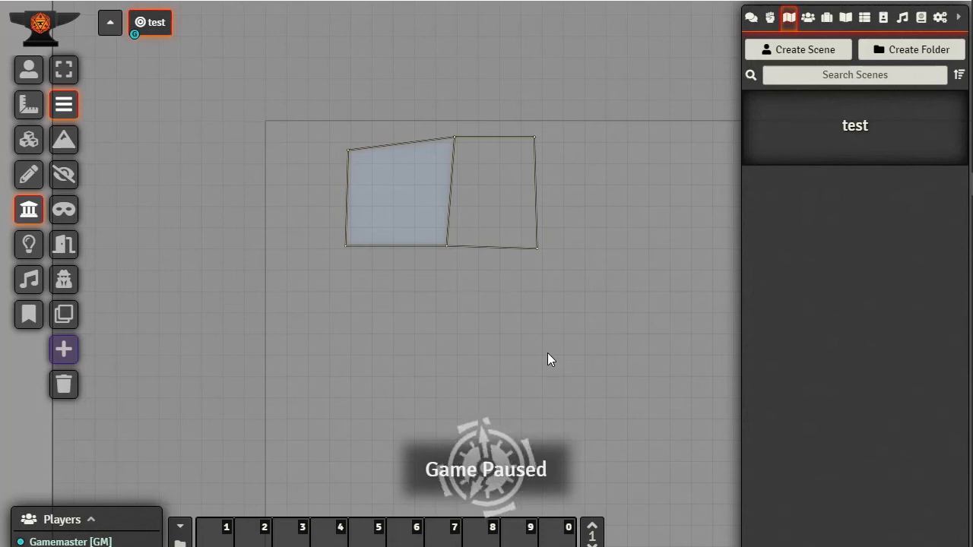
# Uncheck Constrained By Walls in the light's Advanced Options and save the light
pyautogui.click(28, 244)
pyautogui.doubleClick(405, 196)
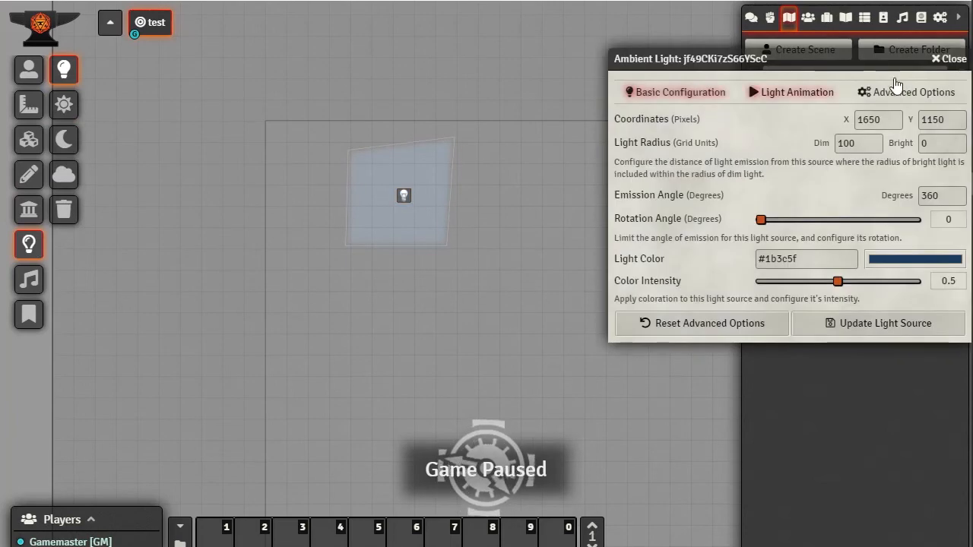
pyautogui.click(907, 92)
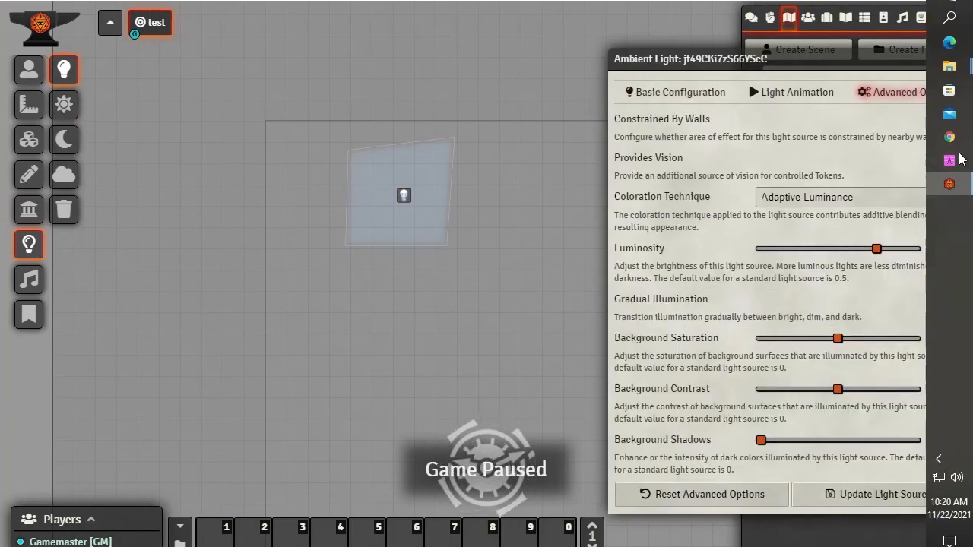
pyautogui.moveTo(819, 63); pyautogui.dragTo(796, 24)
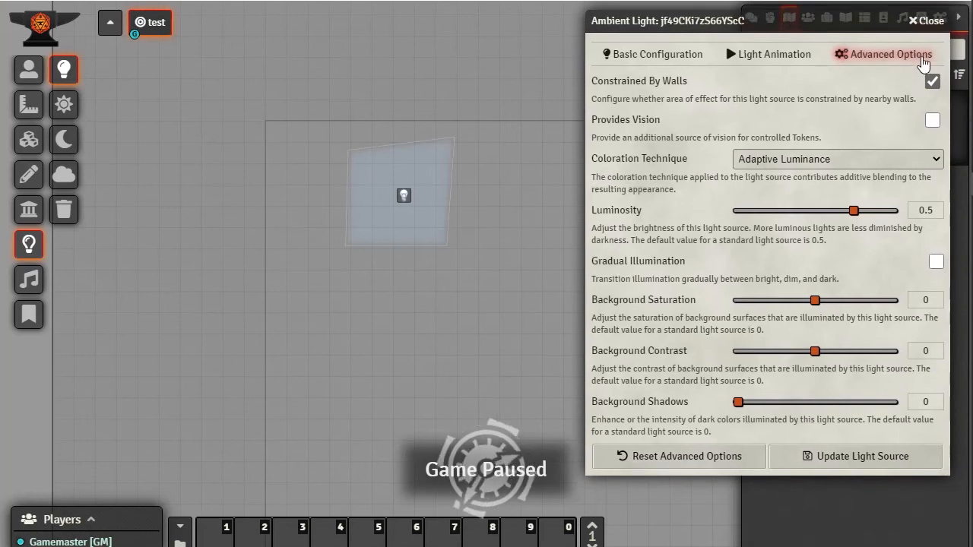
pyautogui.click(933, 82)
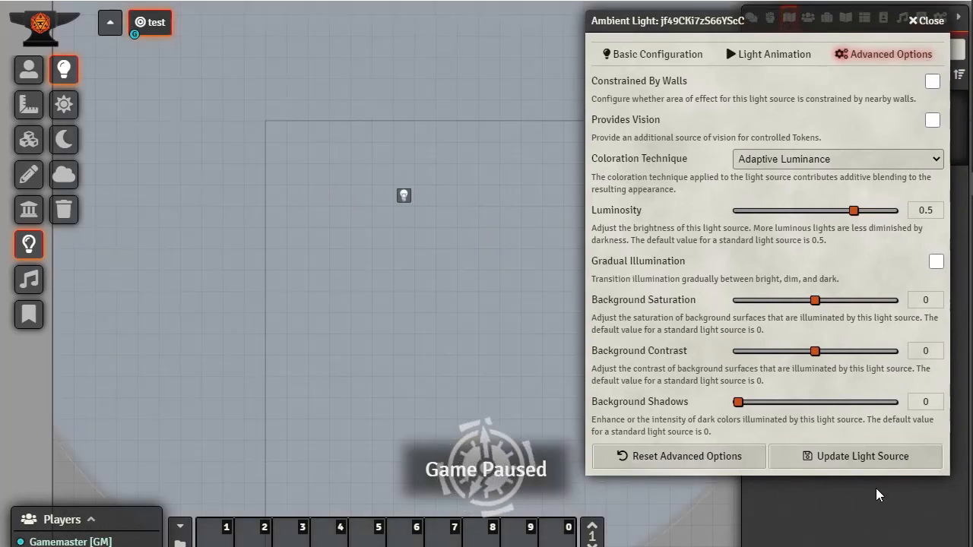
pyautogui.click(857, 458)
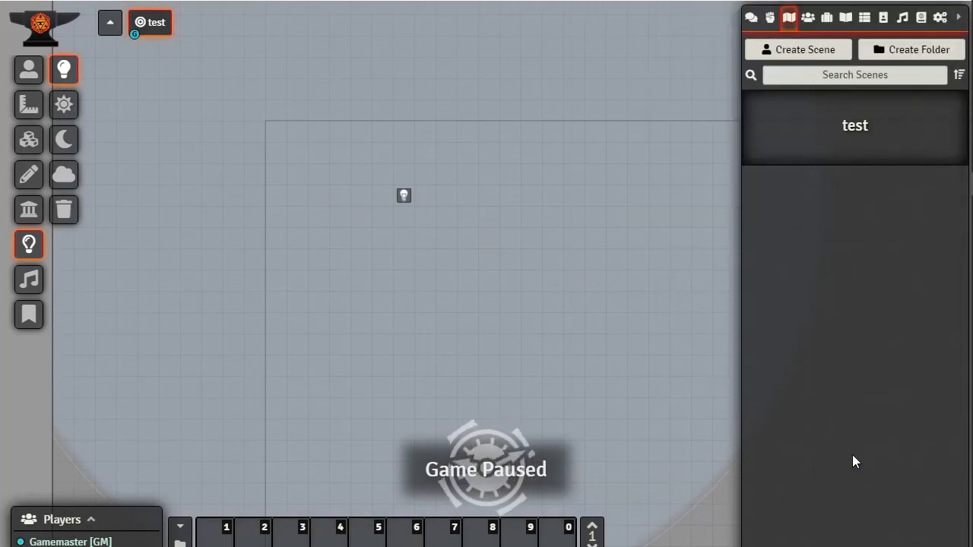
pyautogui.click(30, 219)
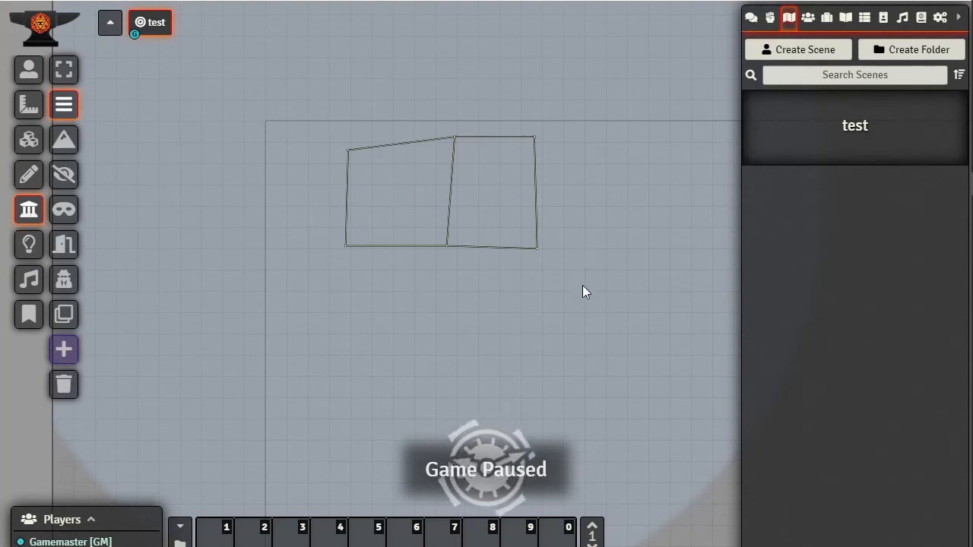
# Drag a hero from the Starter Heroes compendium onto the scene
pyautogui.click(29, 72)
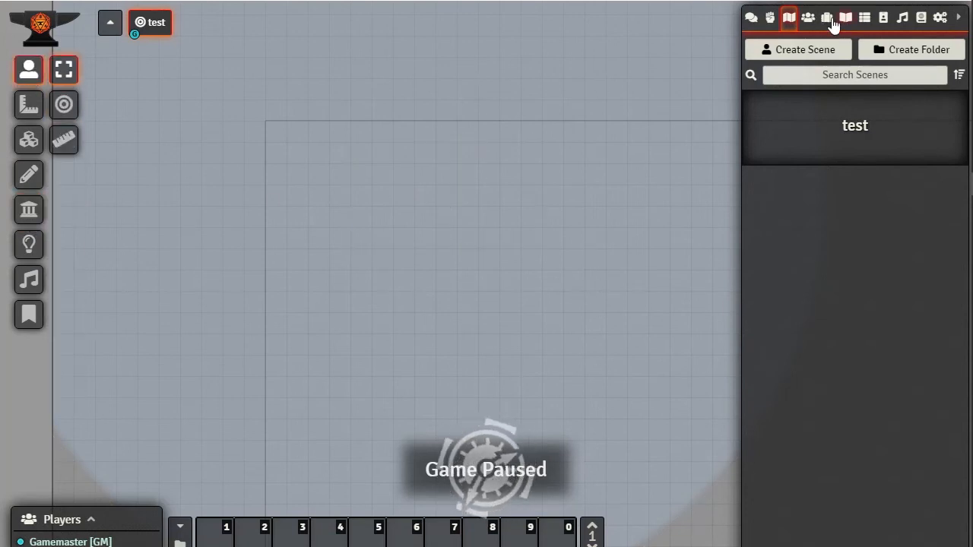
pyautogui.click(941, 20)
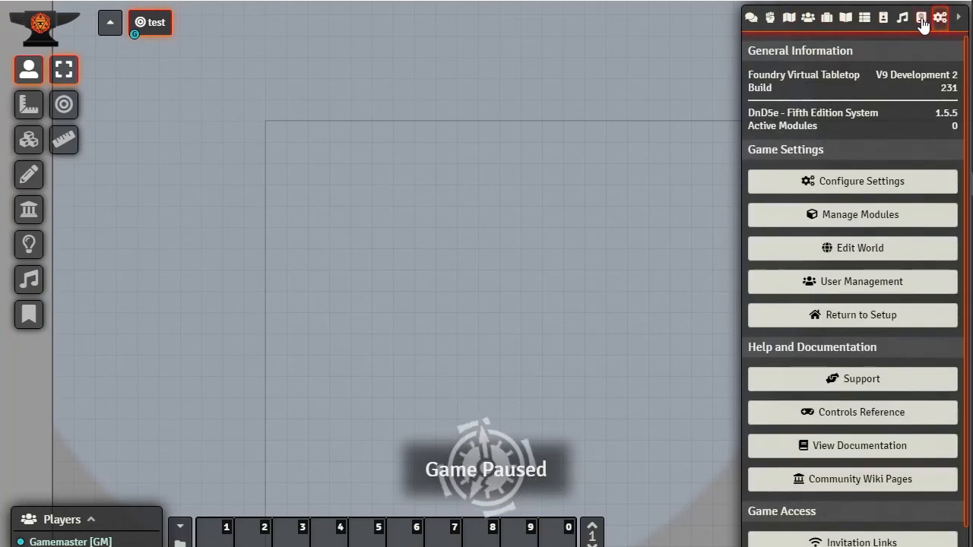
pyautogui.click(921, 18)
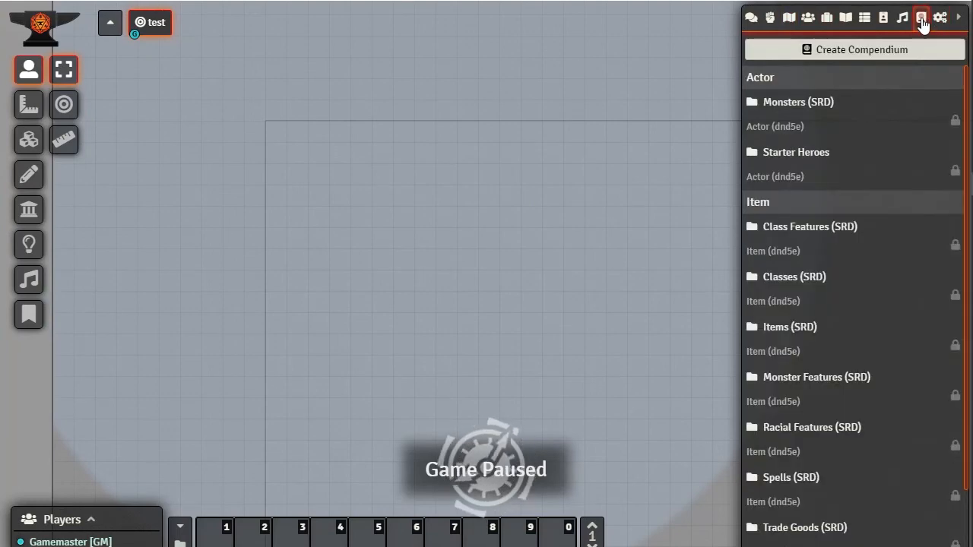
pyautogui.click(798, 154)
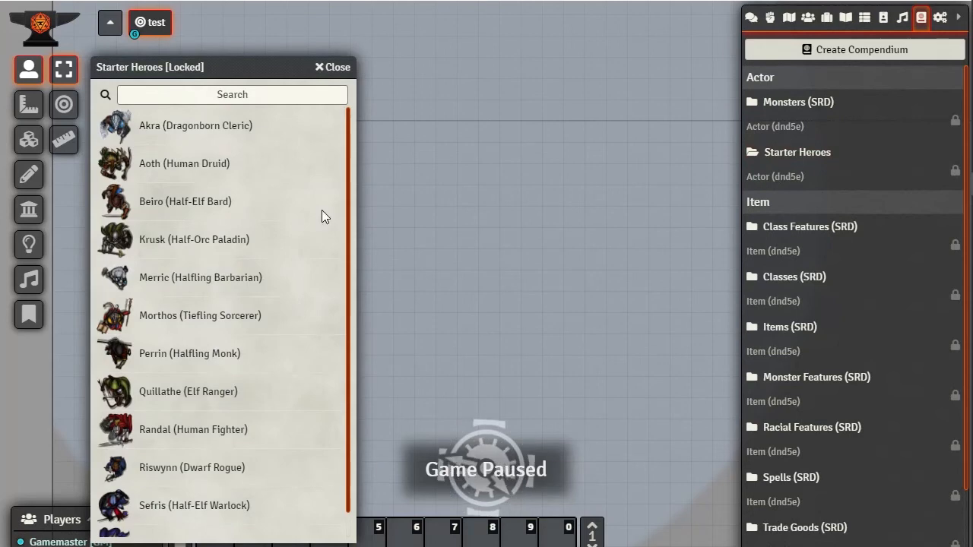
pyautogui.moveTo(321, 216); pyautogui.dragTo(535, 256)
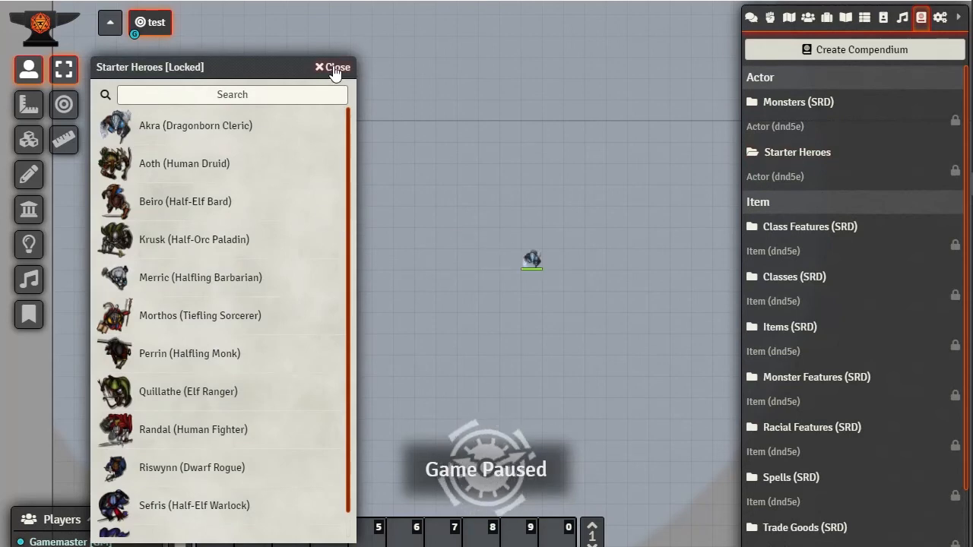
pyautogui.click(333, 68)
# Select the hero token and move it one square left to show its vision
pyautogui.click(532, 261)
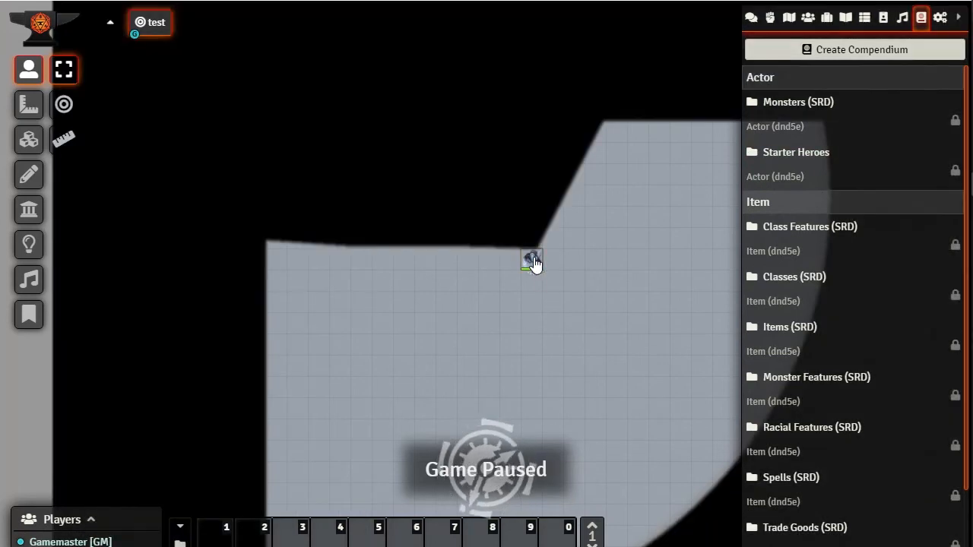
pyautogui.moveTo(531, 261); pyautogui.dragTo(481, 265)
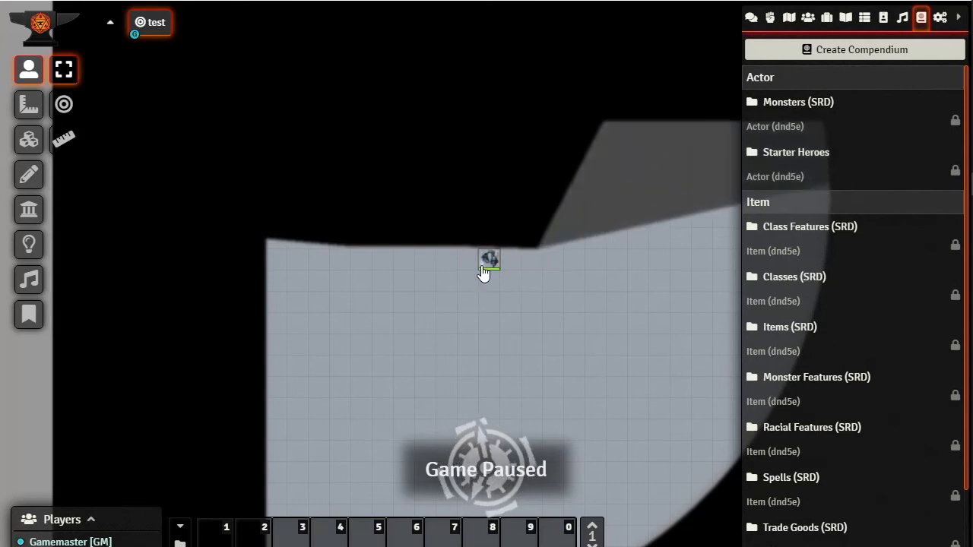
pyautogui.scroll(3, 469, 285)
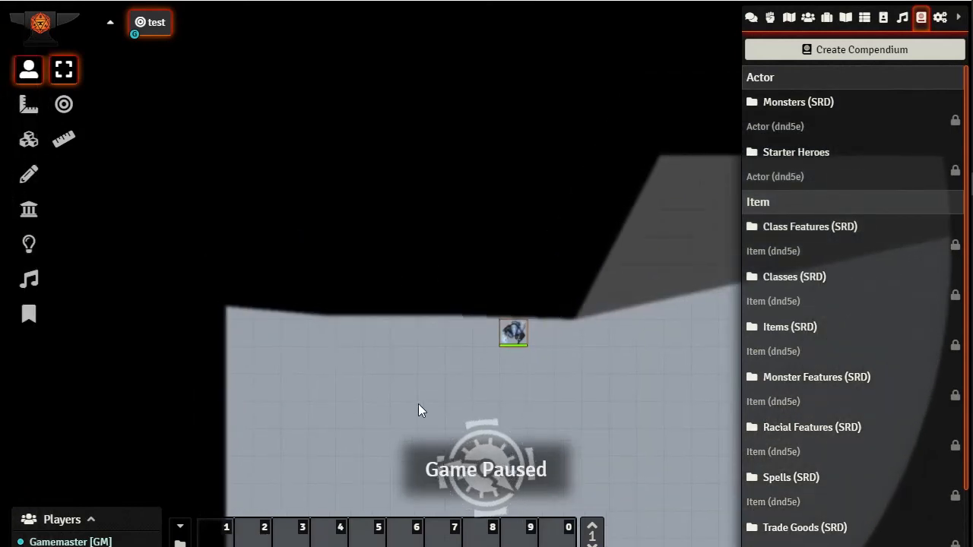
pyautogui.scroll(-2, 596, 362)
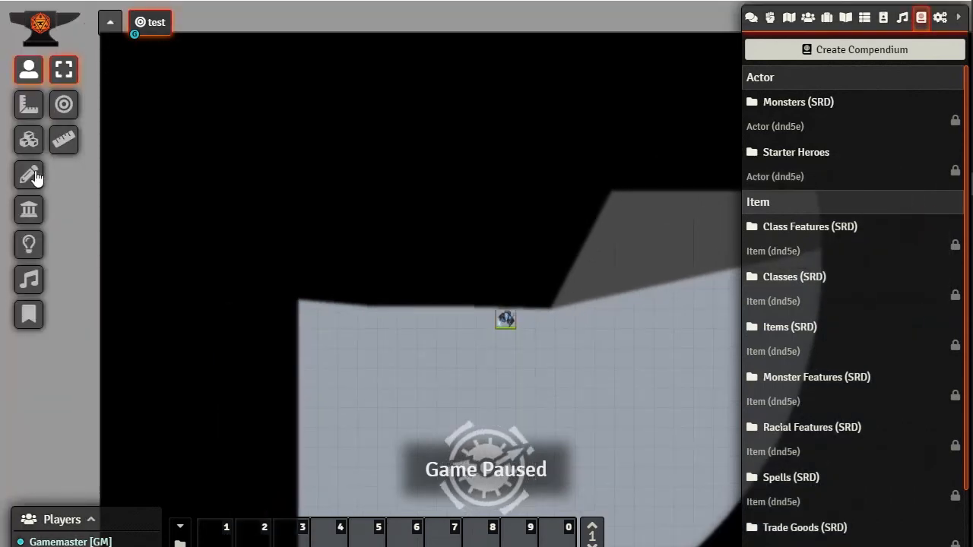
# Pan the scene up and left and show the Walls layer with both rooms' outlines
pyautogui.click(29, 244)
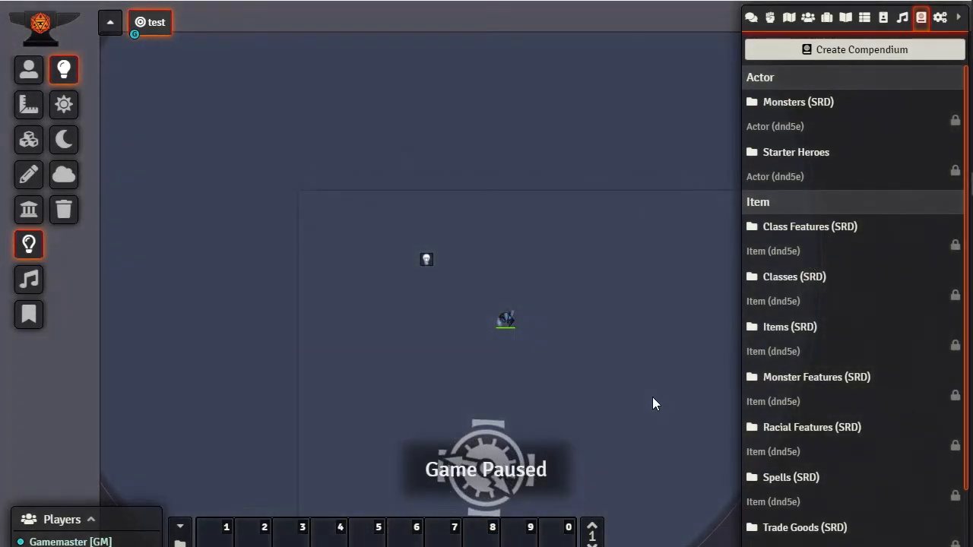
pyautogui.moveTo(653, 395); pyautogui.dragTo(589, 264)
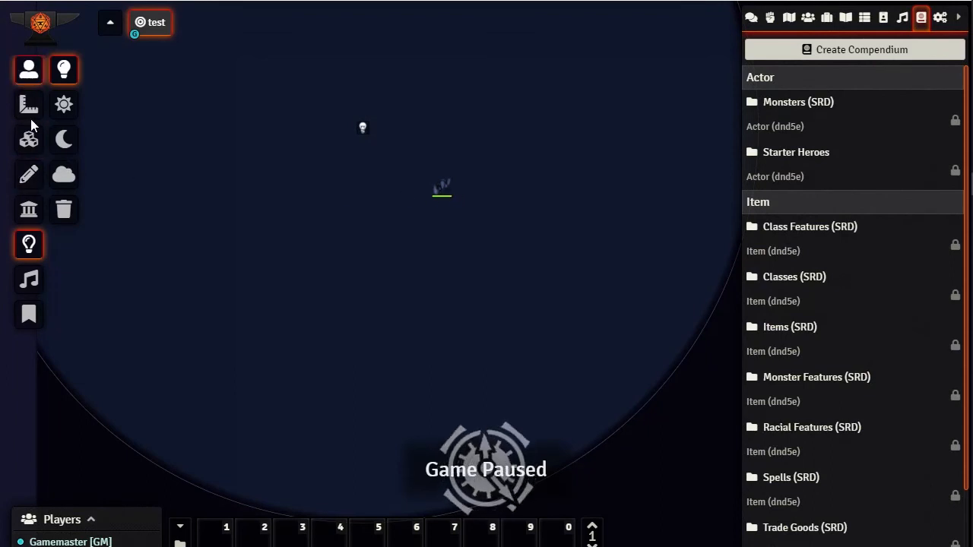
pyautogui.click(29, 209)
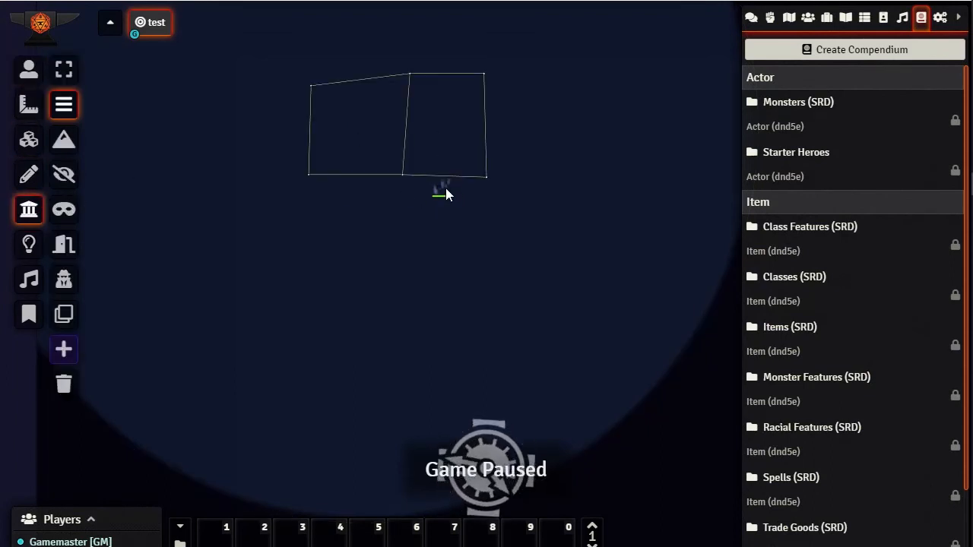
# Draw a short vertical wall in the right room, then move the hero token around it to test vision
pyautogui.moveTo(447, 169); pyautogui.dragTo(446, 133)
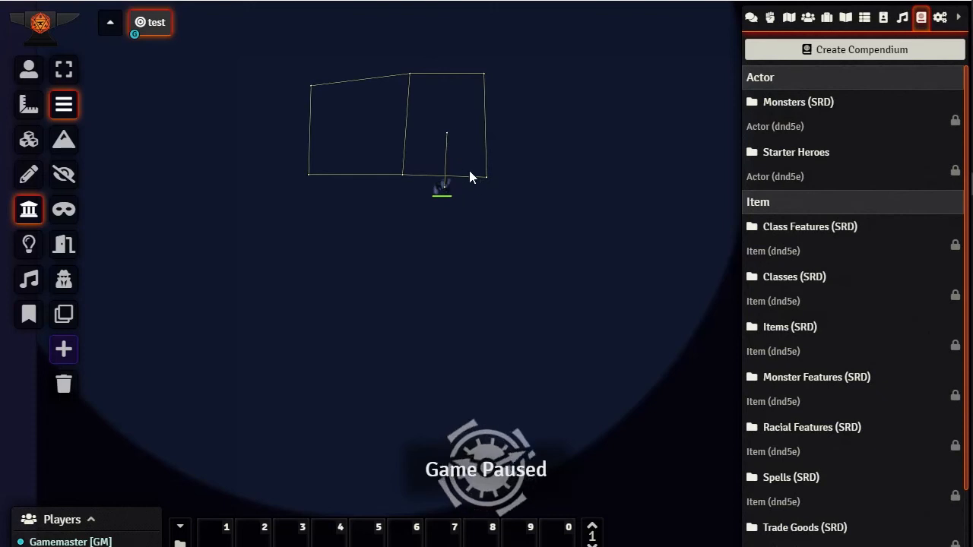
pyautogui.click(446, 133)
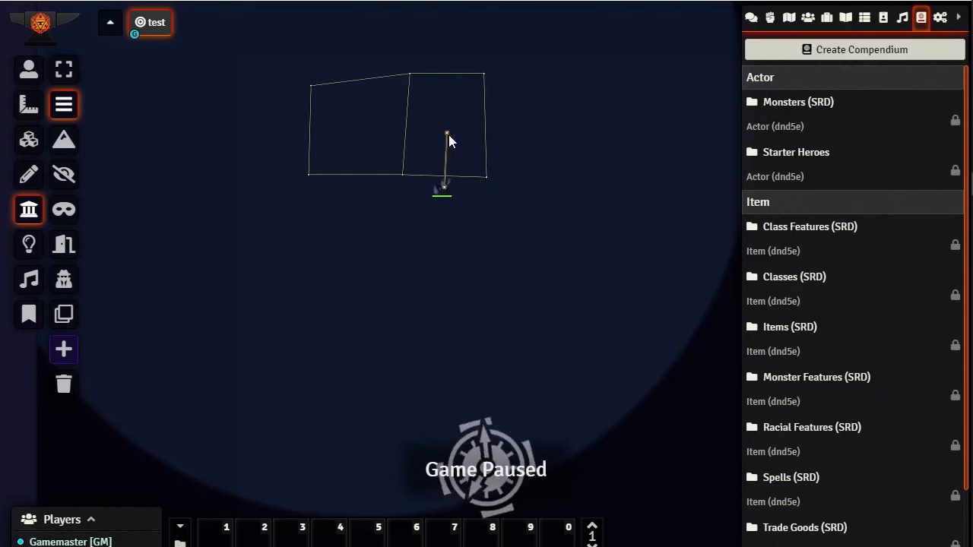
pyautogui.click(28, 69)
pyautogui.moveTo(434, 191); pyautogui.dragTo(445, 132)
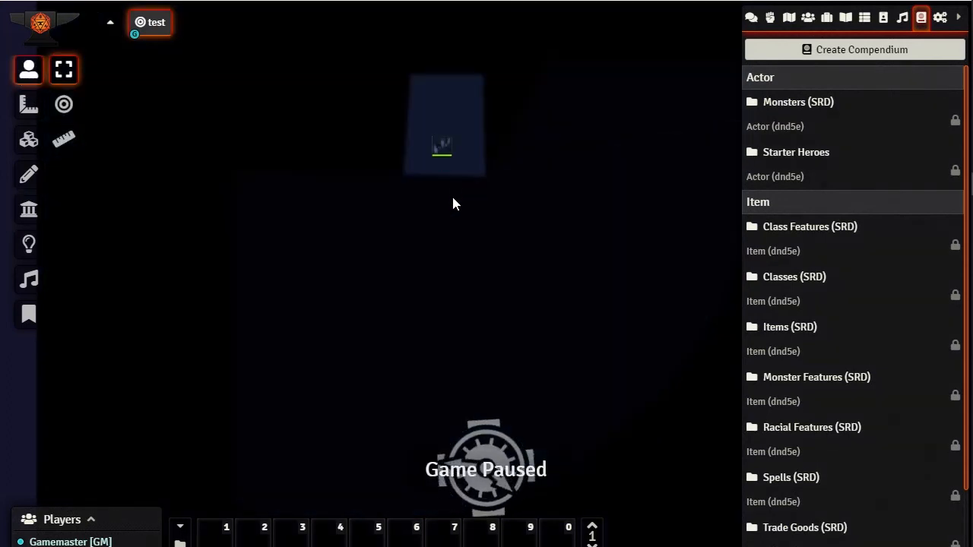
pyautogui.scroll(8, 429, 151)
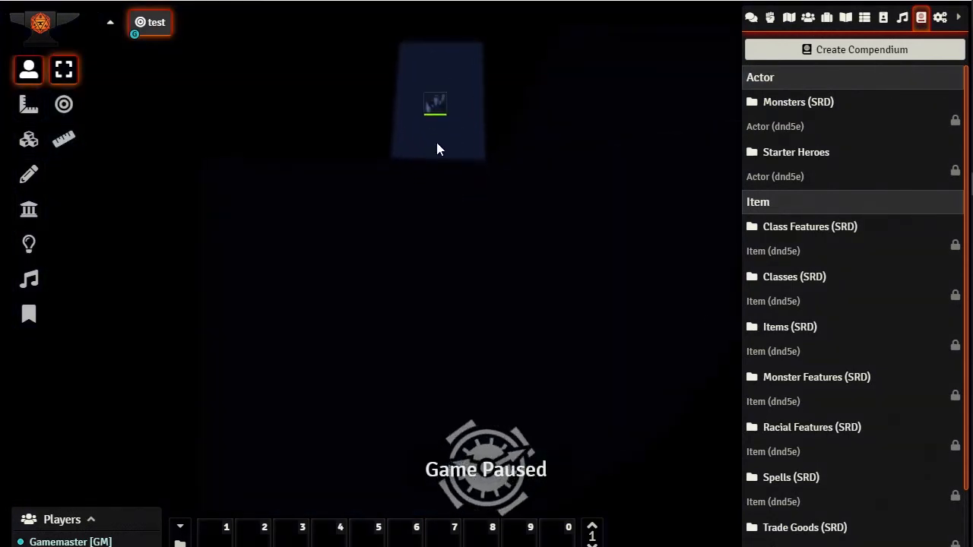
pyautogui.moveTo(445, 131); pyautogui.dragTo(550, 445)
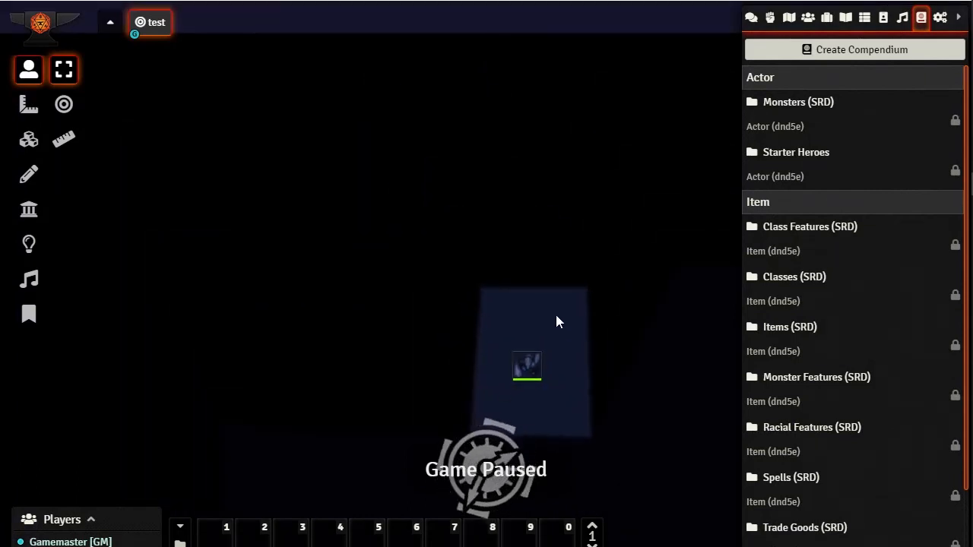
pyautogui.moveTo(556, 317); pyautogui.dragTo(525, 166)
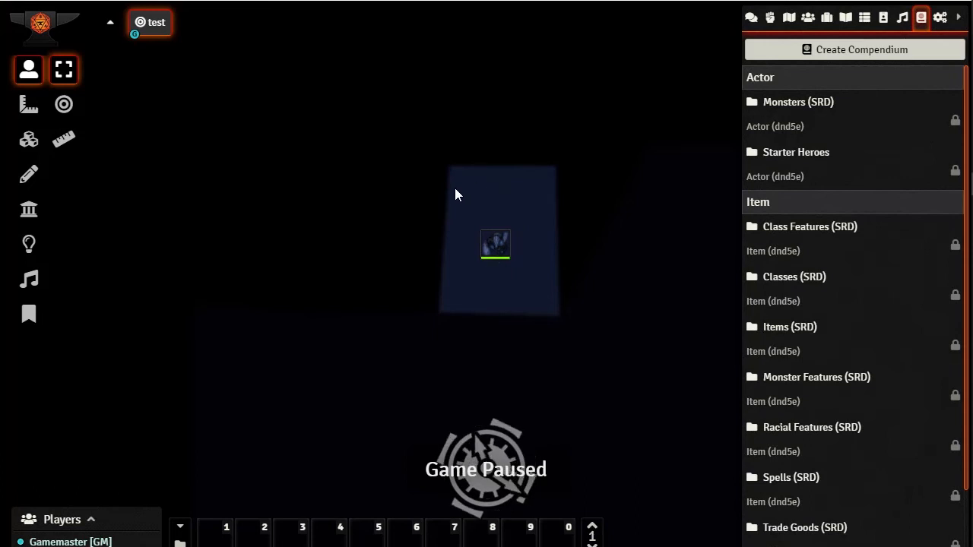
pyautogui.click(495, 249)
pyautogui.moveTo(496, 249); pyautogui.dragTo(397, 263)
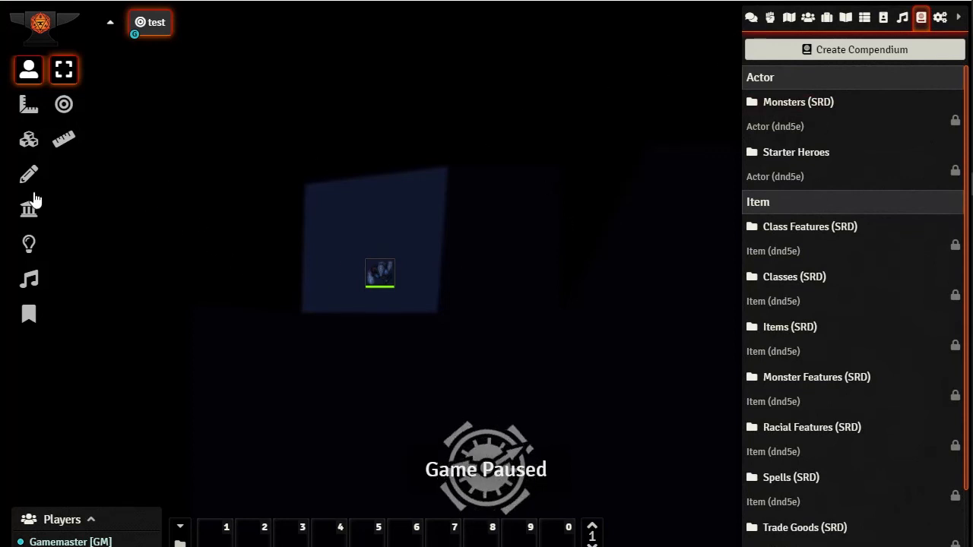
# Set the ambient light's animation to Vortex, then transition the scene to daylight and back toward darkness
pyautogui.click(29, 243)
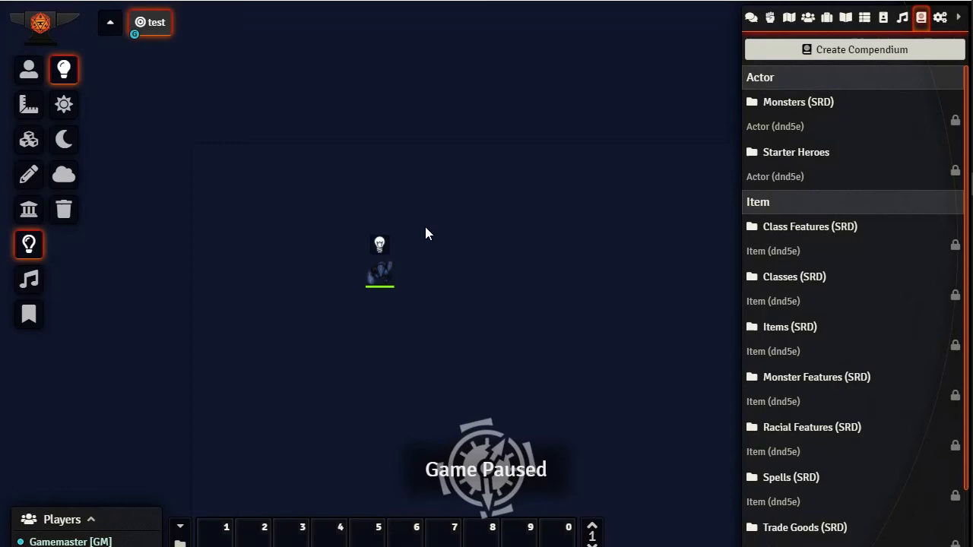
pyautogui.doubleClick(377, 243)
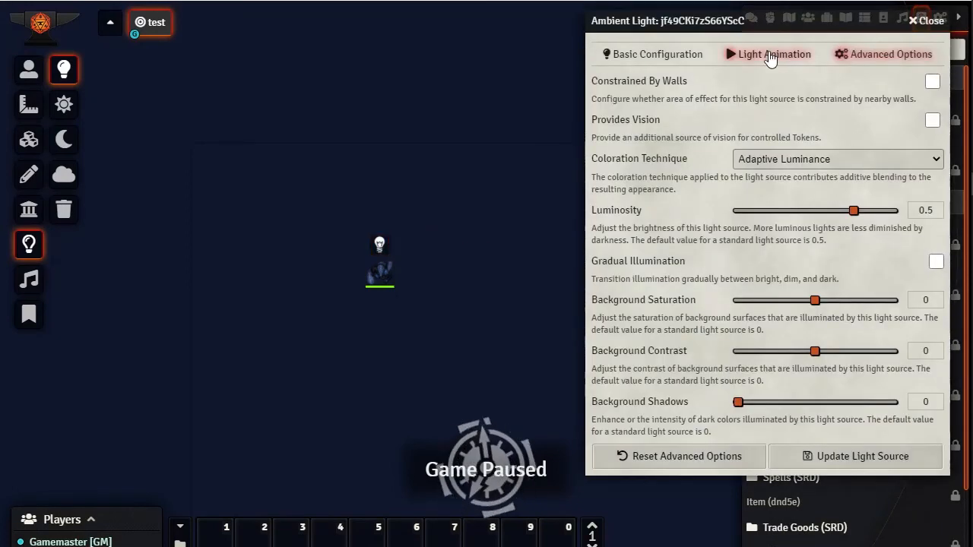
pyautogui.click(768, 55)
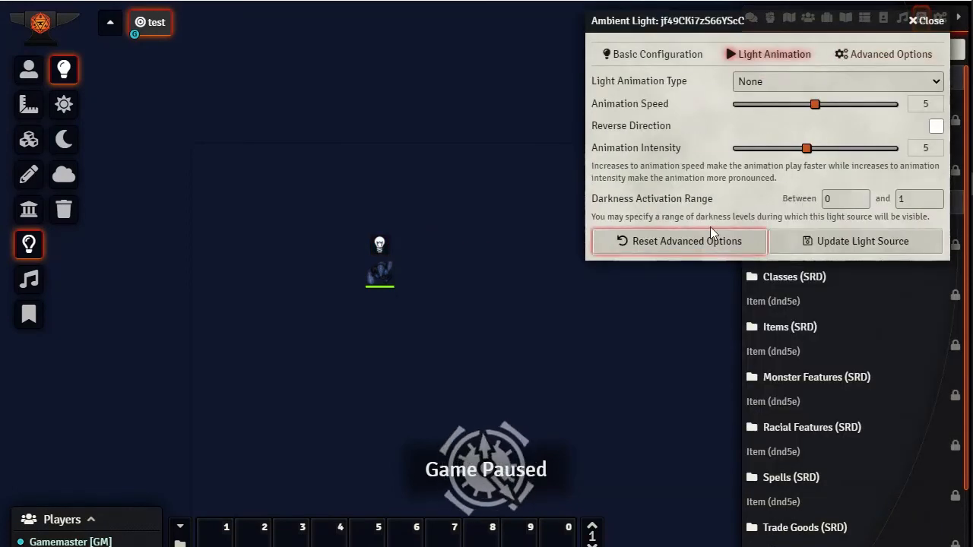
pyautogui.click(940, 81)
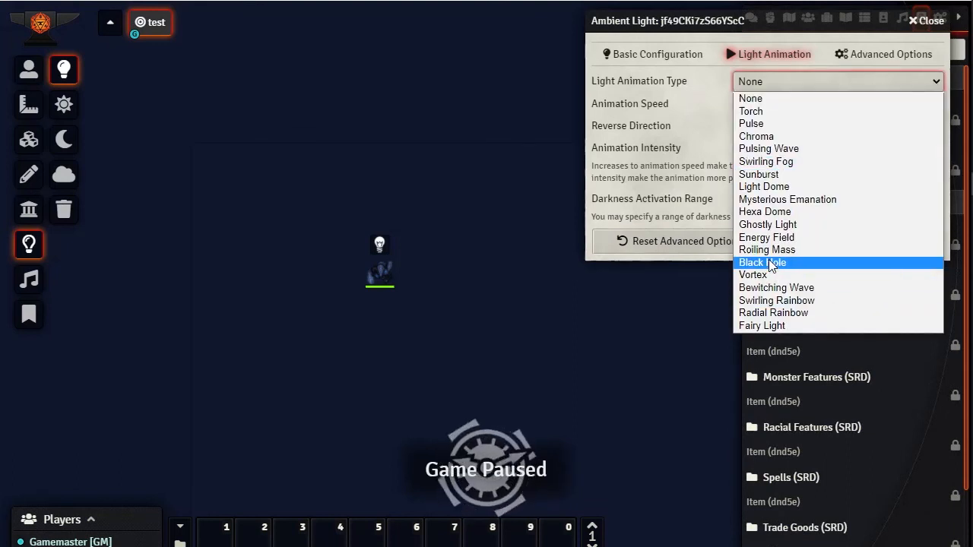
pyautogui.click(755, 278)
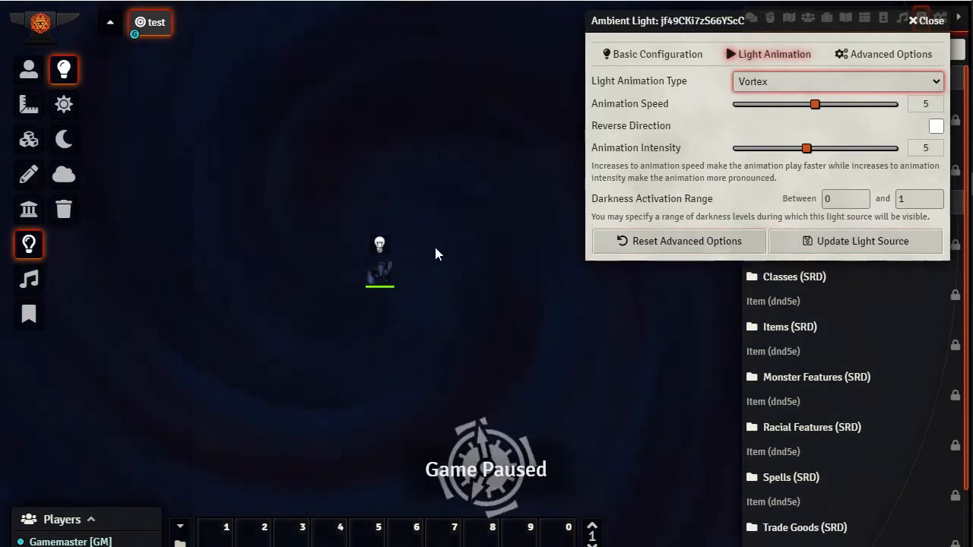
pyautogui.click(66, 109)
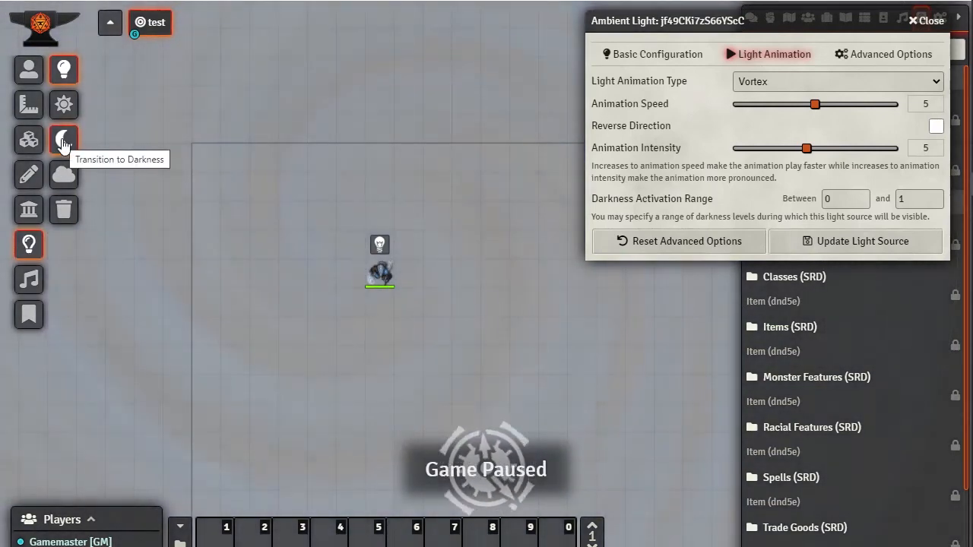
pyautogui.click(63, 141)
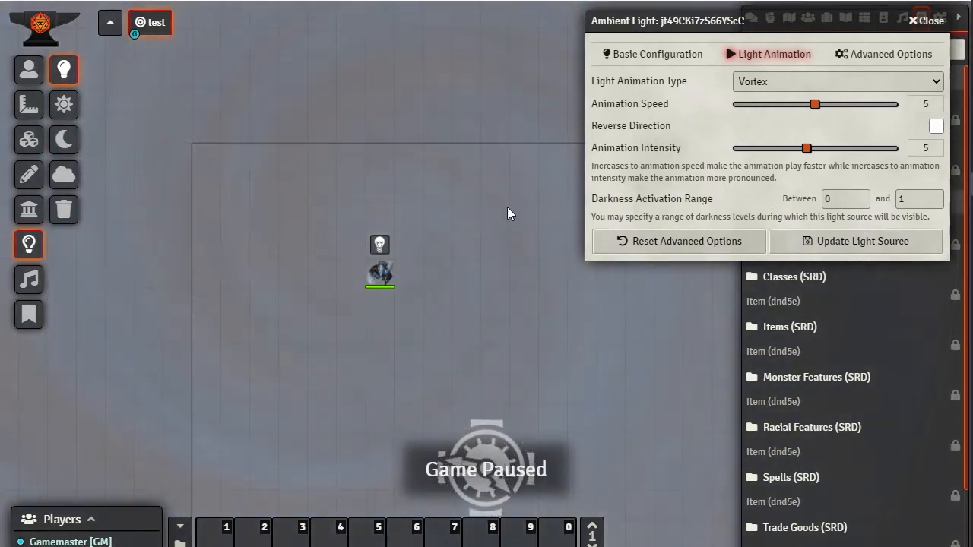
# Switch the light animation to Bewitching Wave, with speed 2 and intensity 10
pyautogui.click(871, 82)
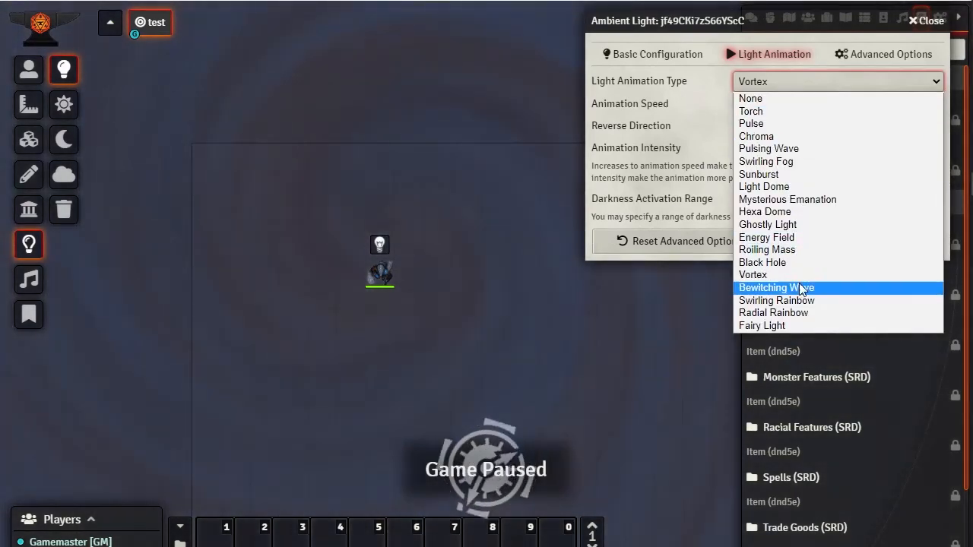
pyautogui.click(763, 292)
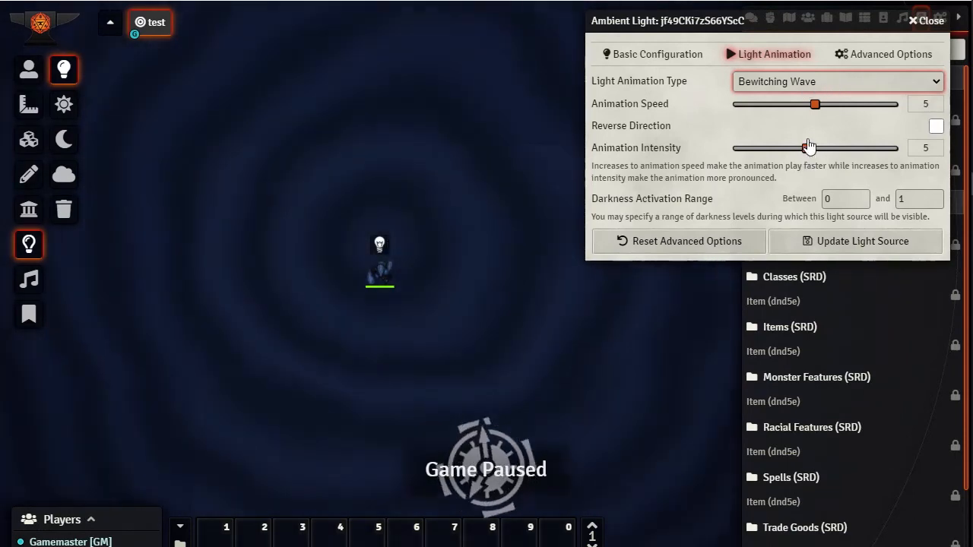
pyautogui.moveTo(817, 105); pyautogui.dragTo(769, 107)
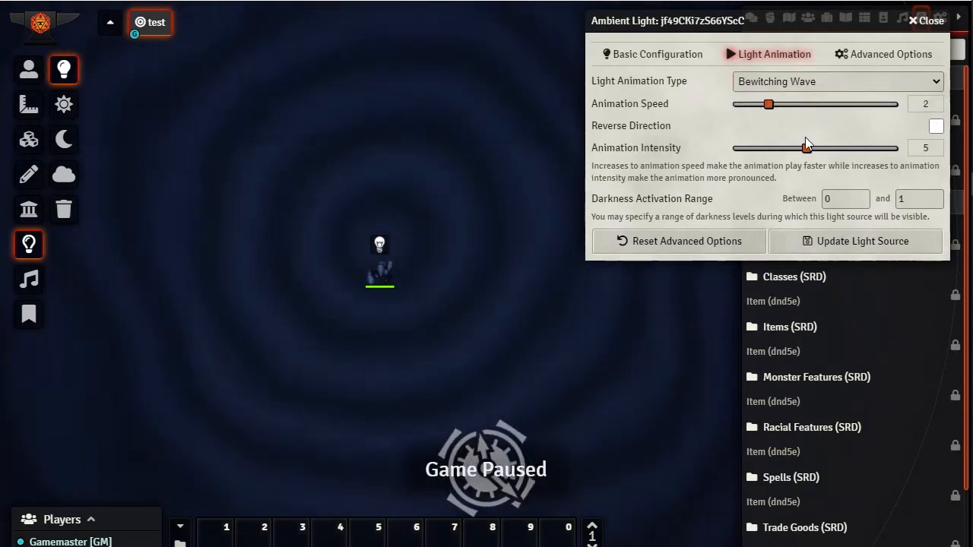
pyautogui.moveTo(805, 150); pyautogui.dragTo(740, 156)
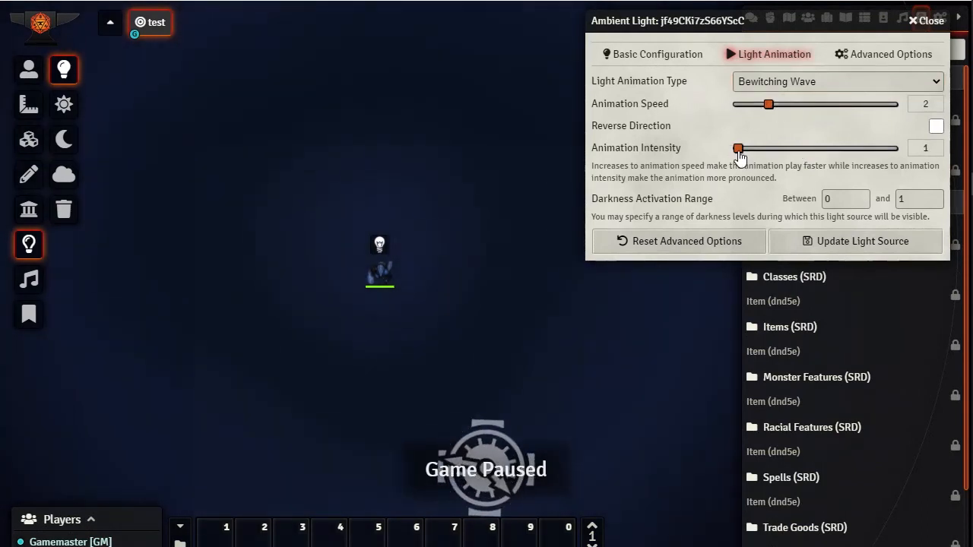
pyautogui.moveTo(758, 152); pyautogui.dragTo(763, 154)
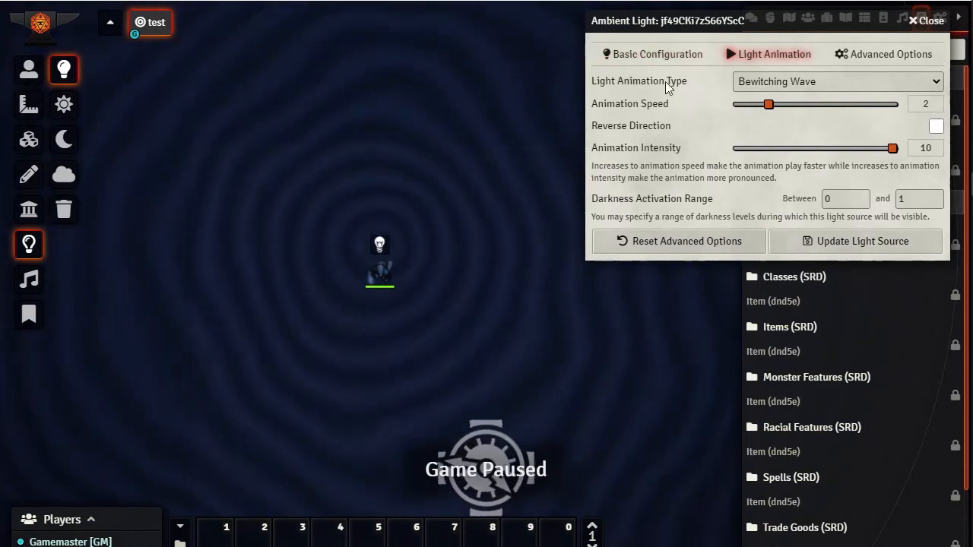
pyautogui.click(817, 82)
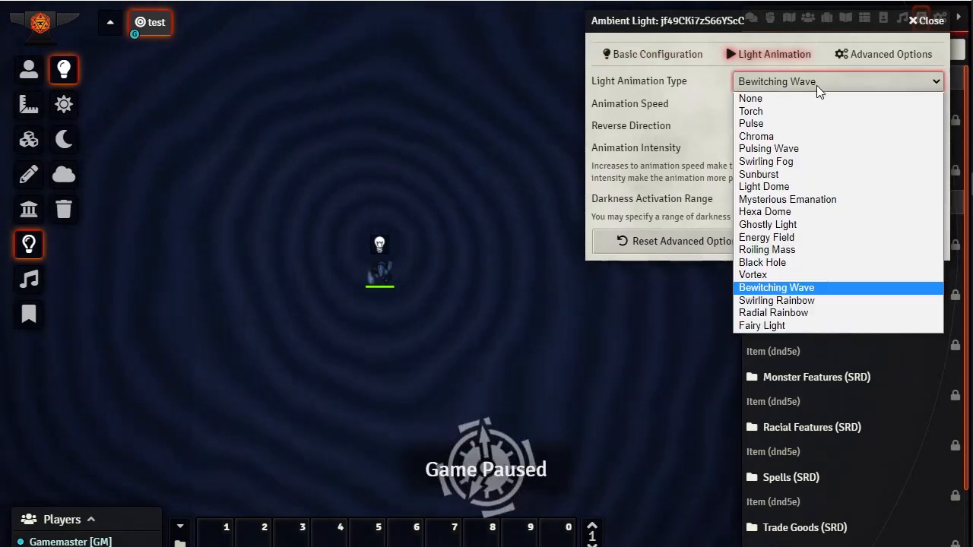
# Preview the Swirling Rainbow, Radial Rainbow and Fairy Light animations, then close the light's settings
pyautogui.click(787, 301)
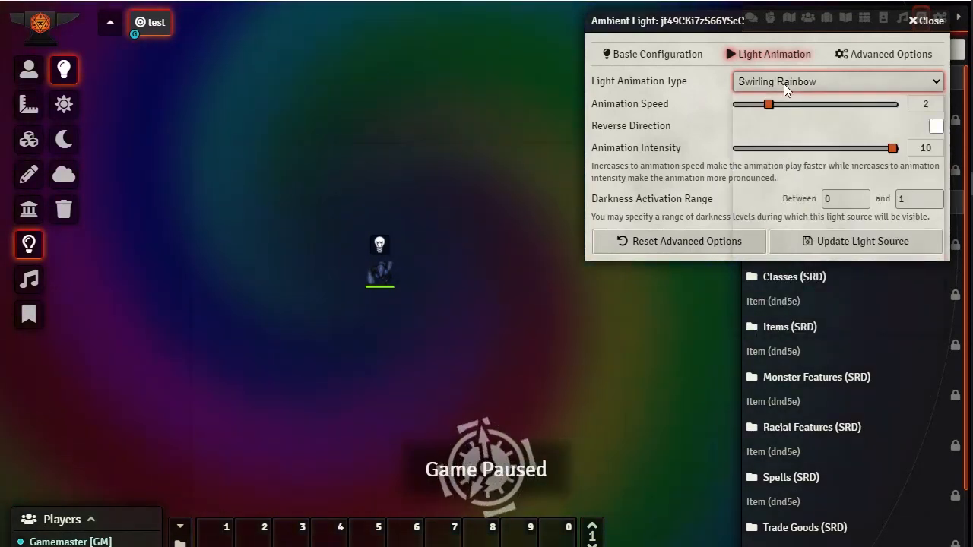
pyautogui.click(760, 82)
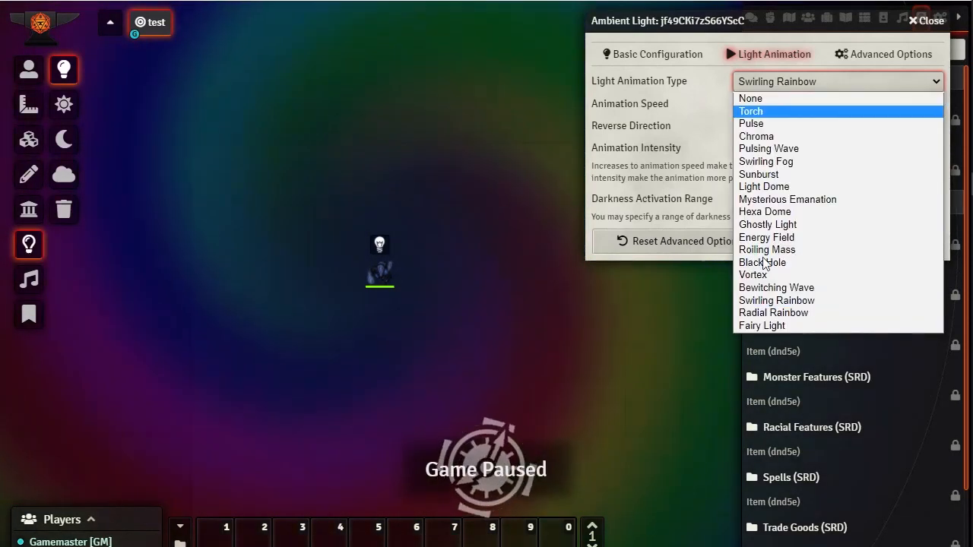
pyautogui.click(755, 317)
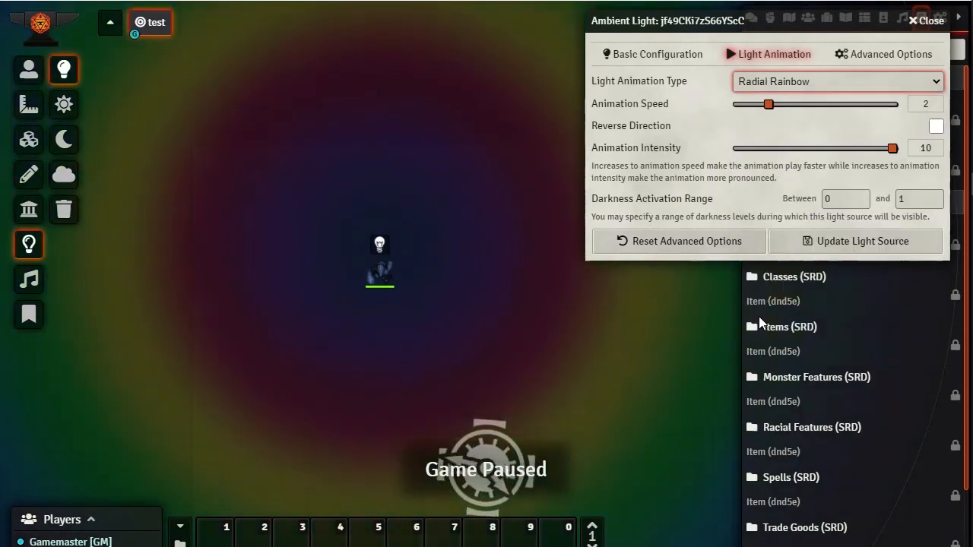
pyautogui.click(812, 81)
pyautogui.press('Escape')
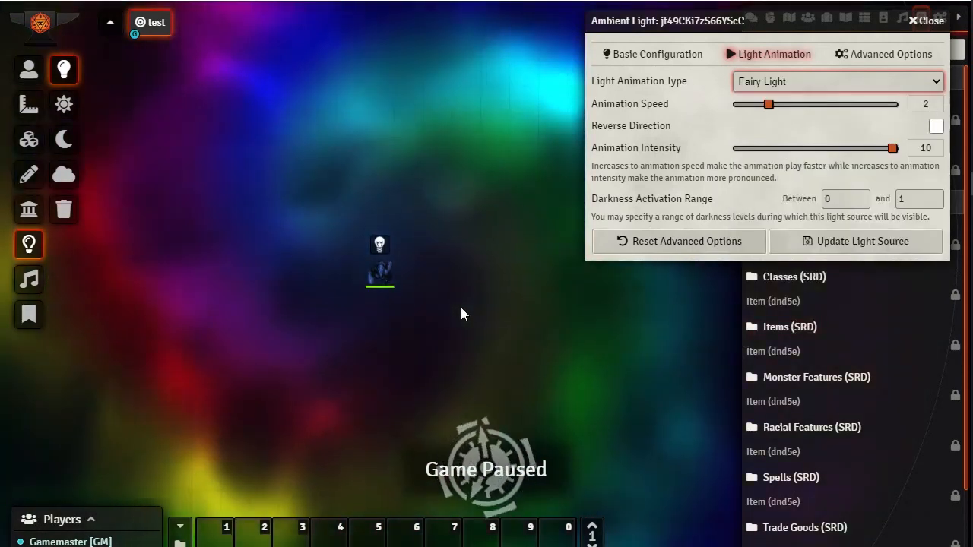
pyautogui.scroll(-5, 487, 333)
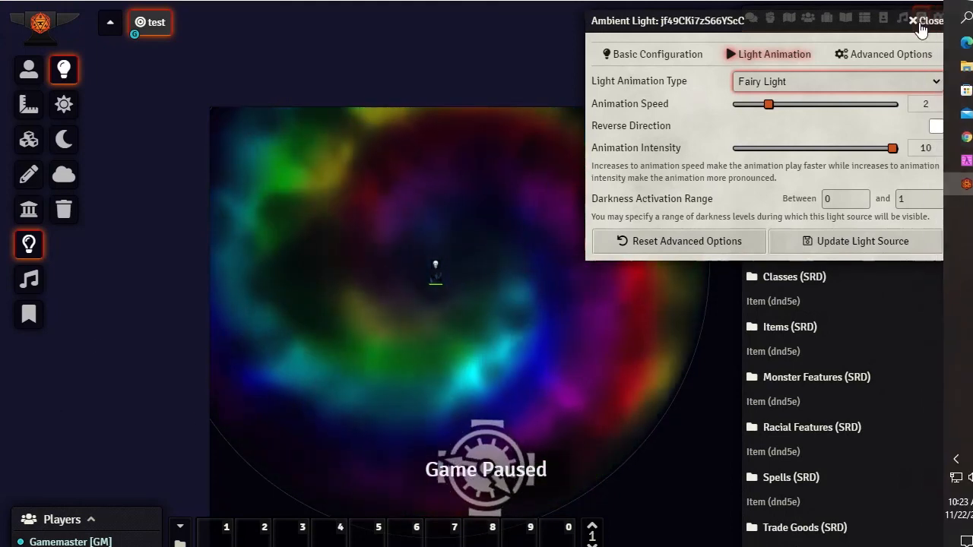
pyautogui.click(928, 21)
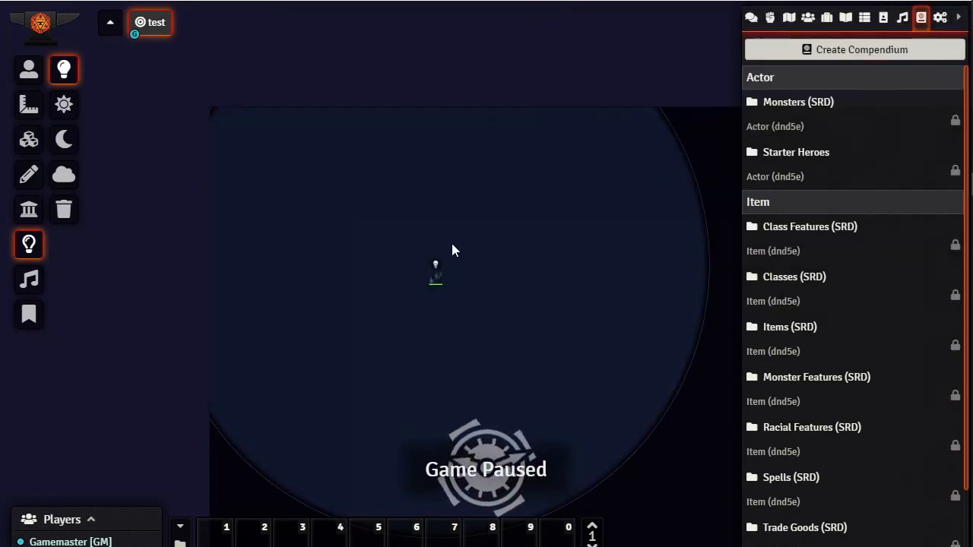